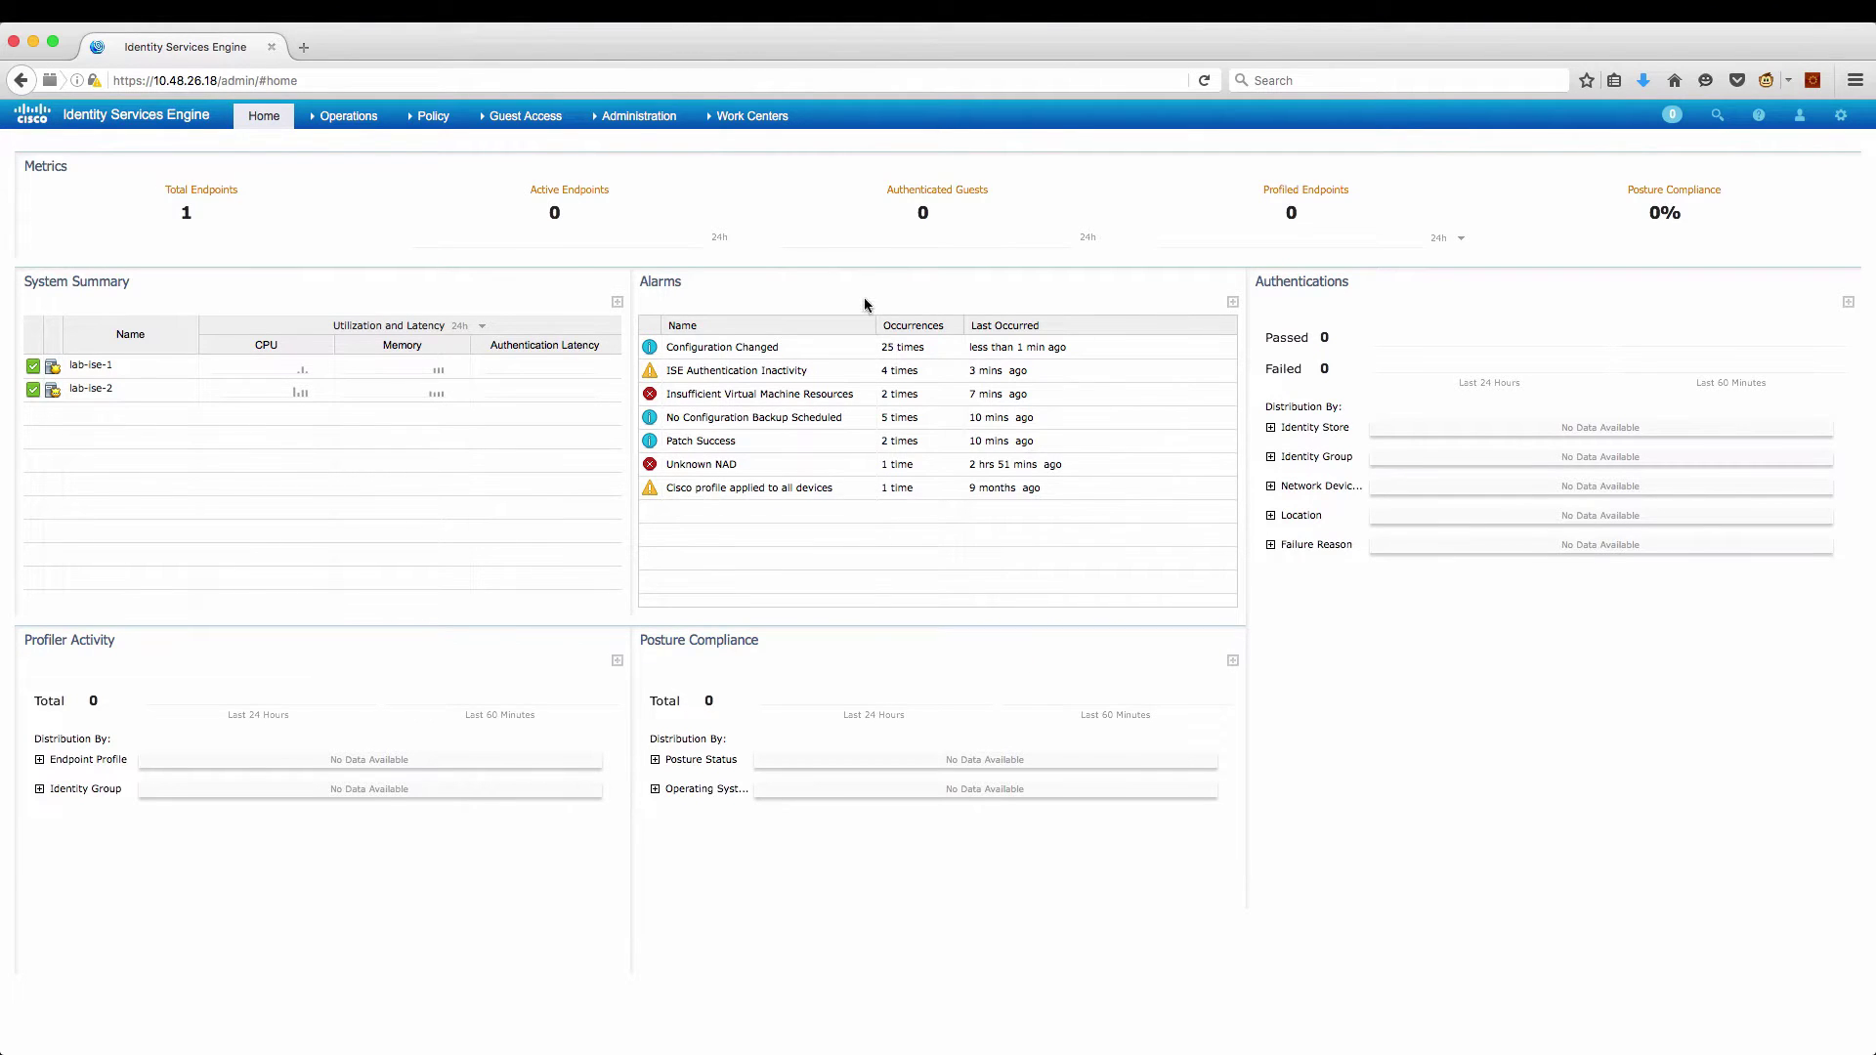
# Under External Identity Sources > Active Directory, add join point example-AD for domain example.com.
pyautogui.moveTo(633, 119)
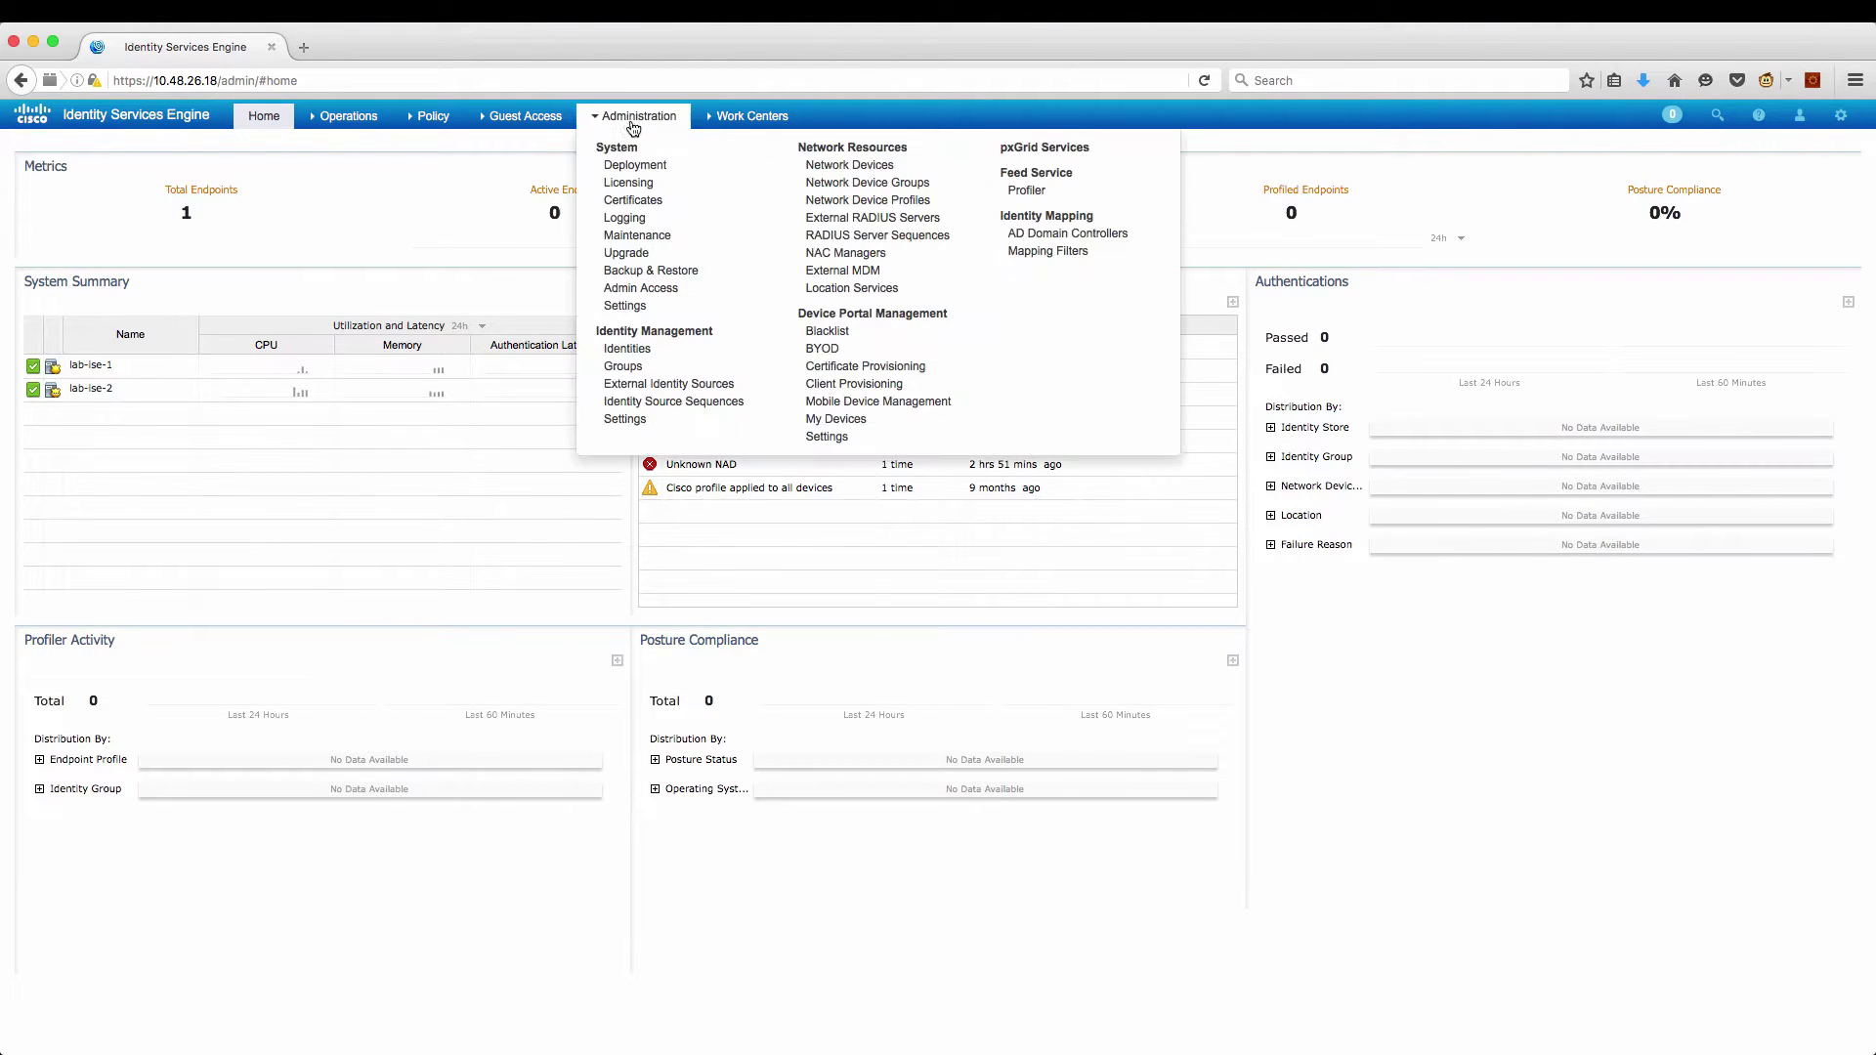
pyautogui.click(696, 384)
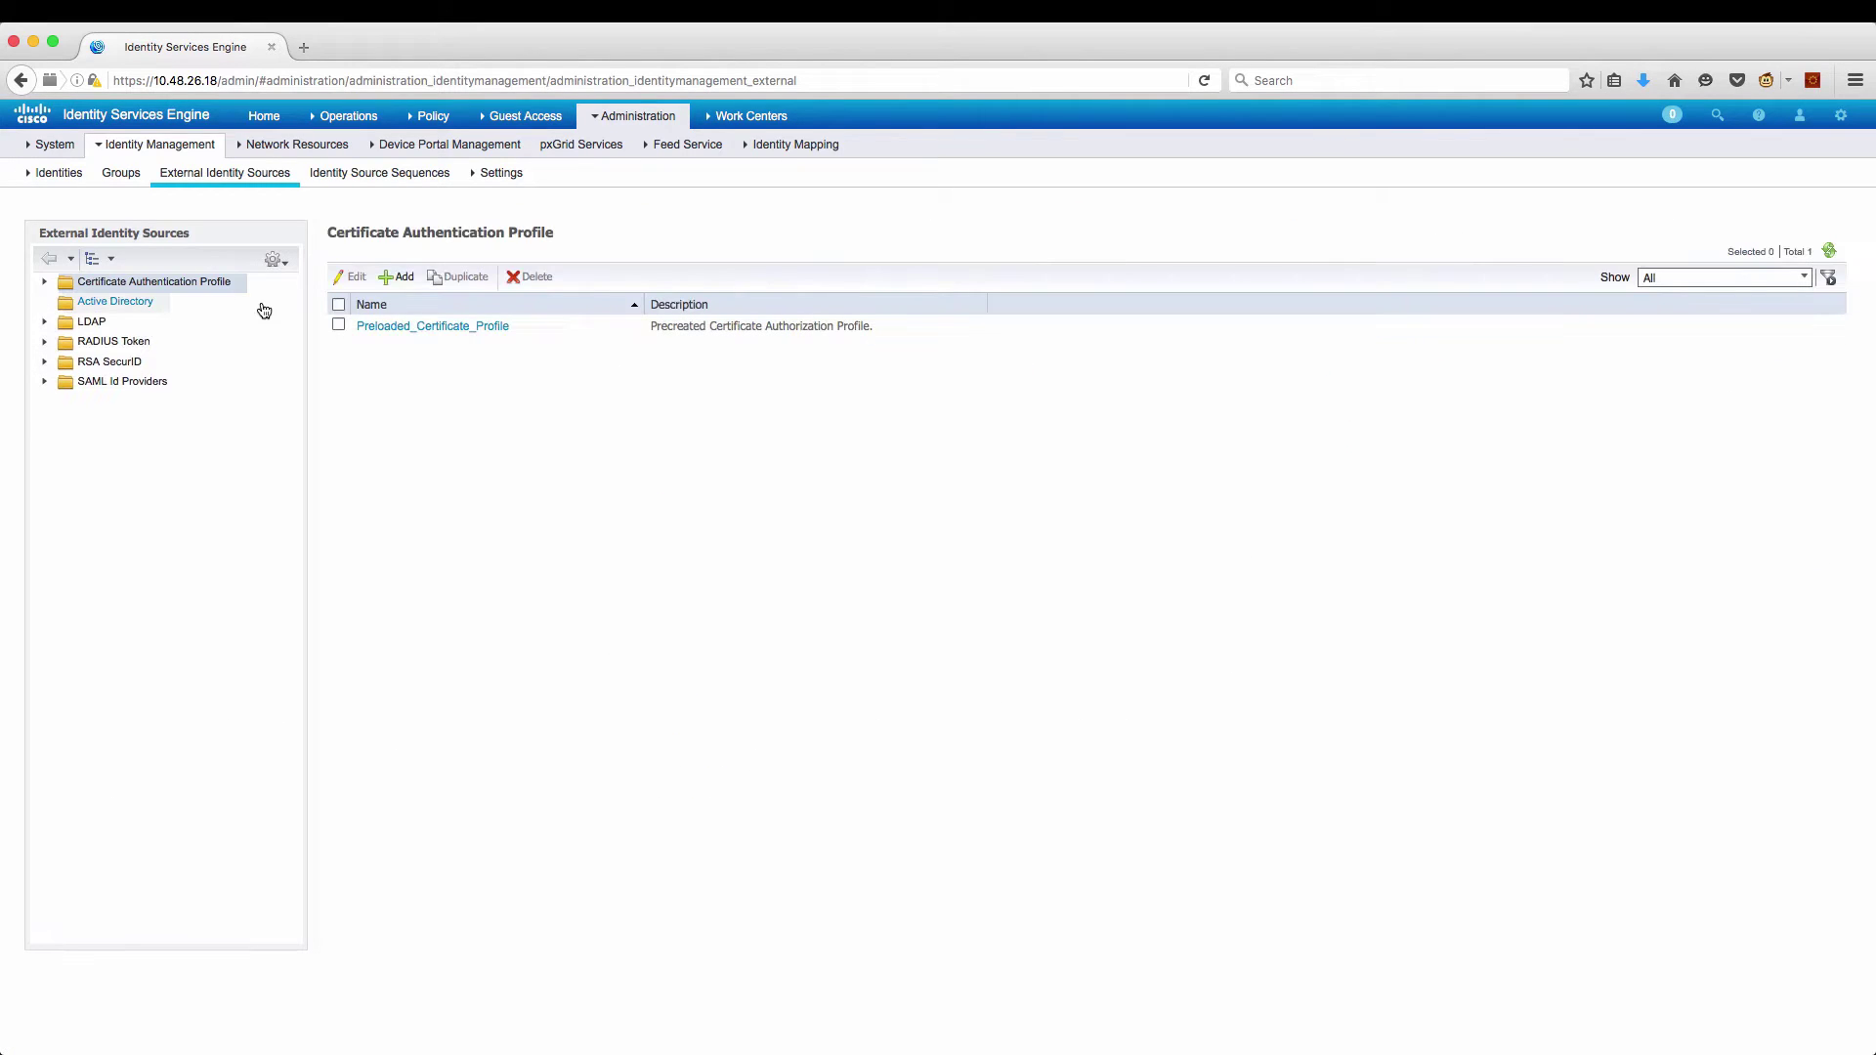
pyautogui.click(117, 302)
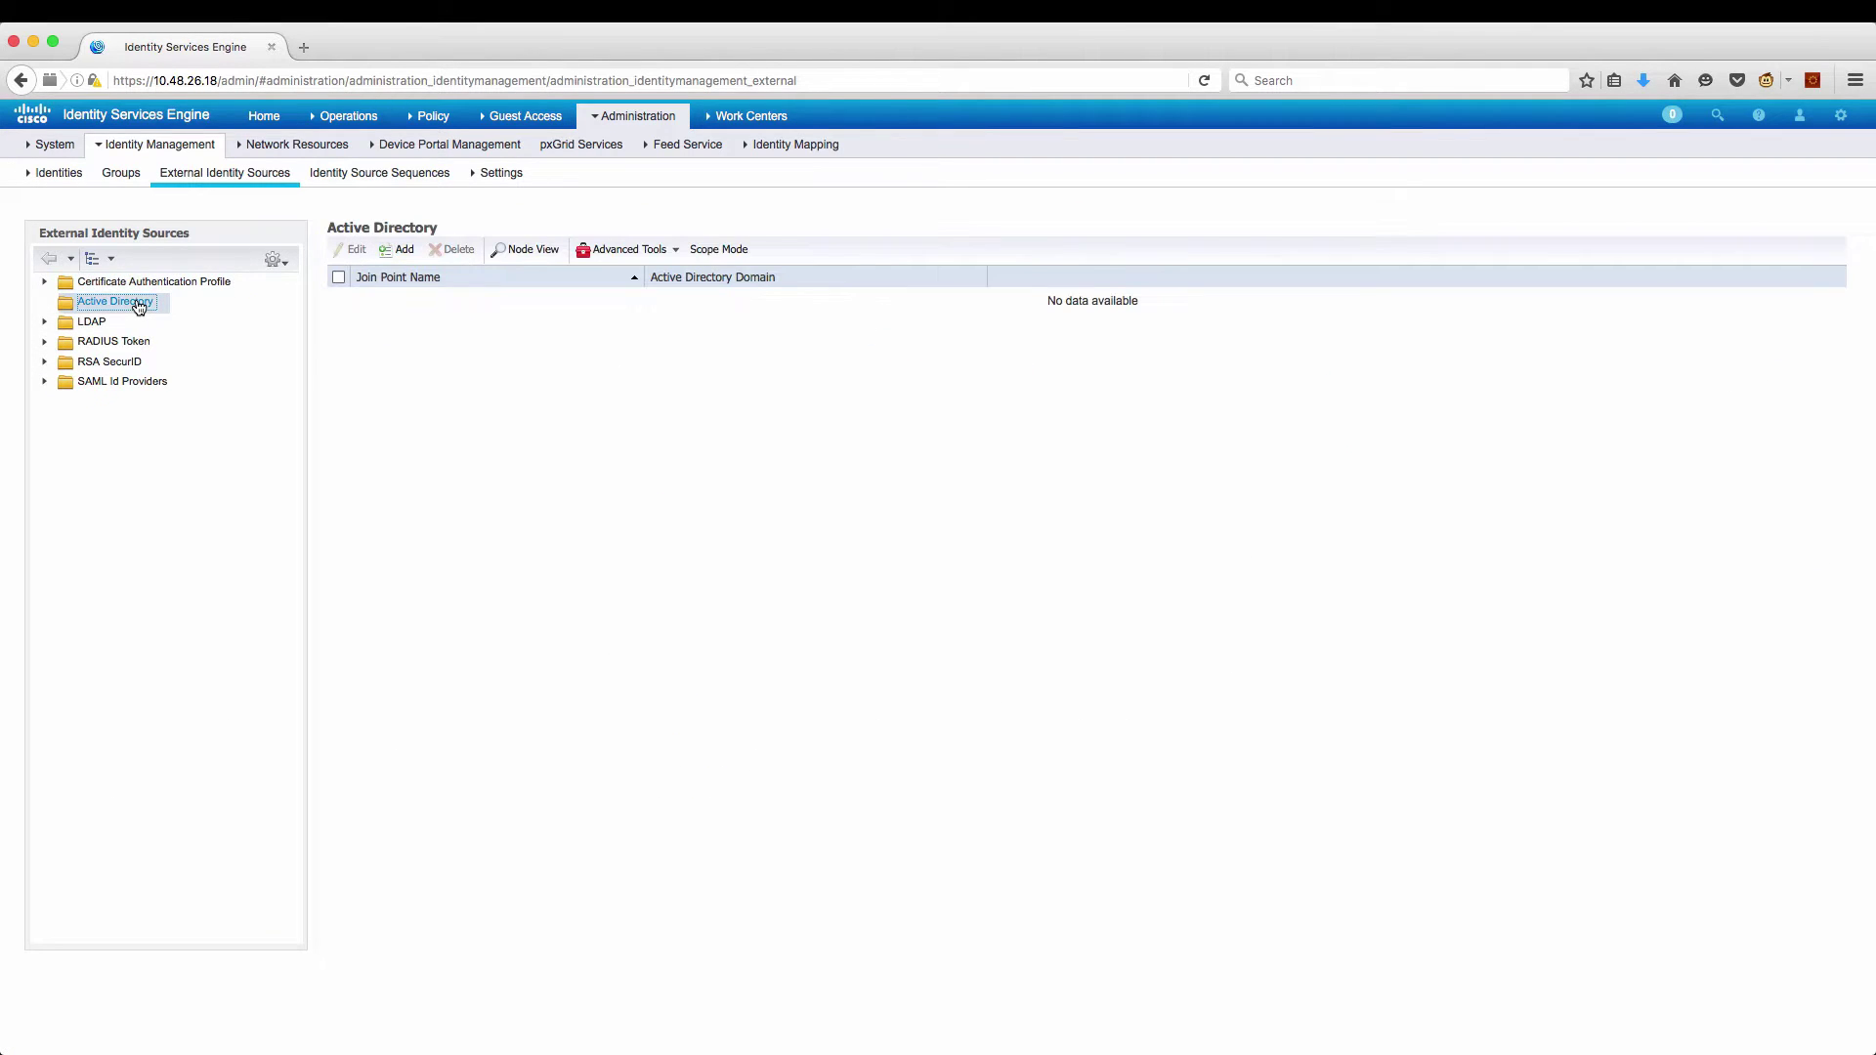
pyautogui.click(400, 250)
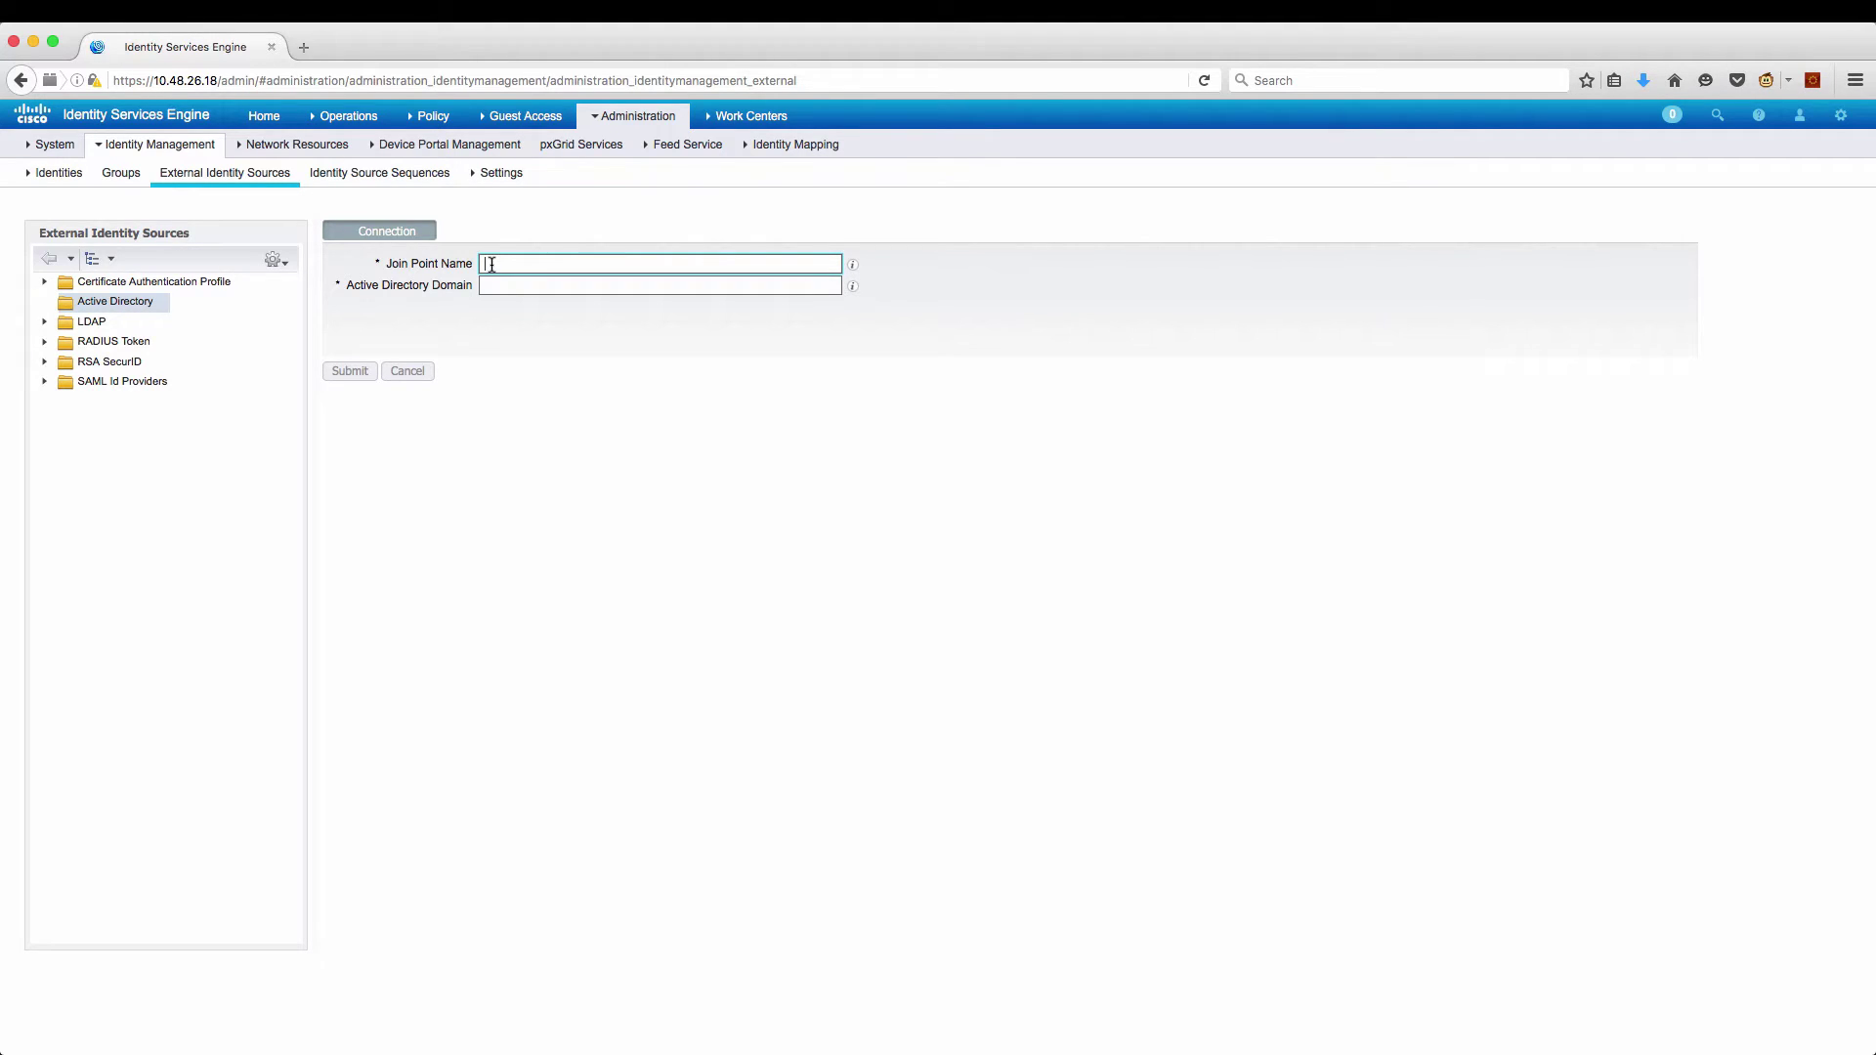
pyautogui.write('exam')
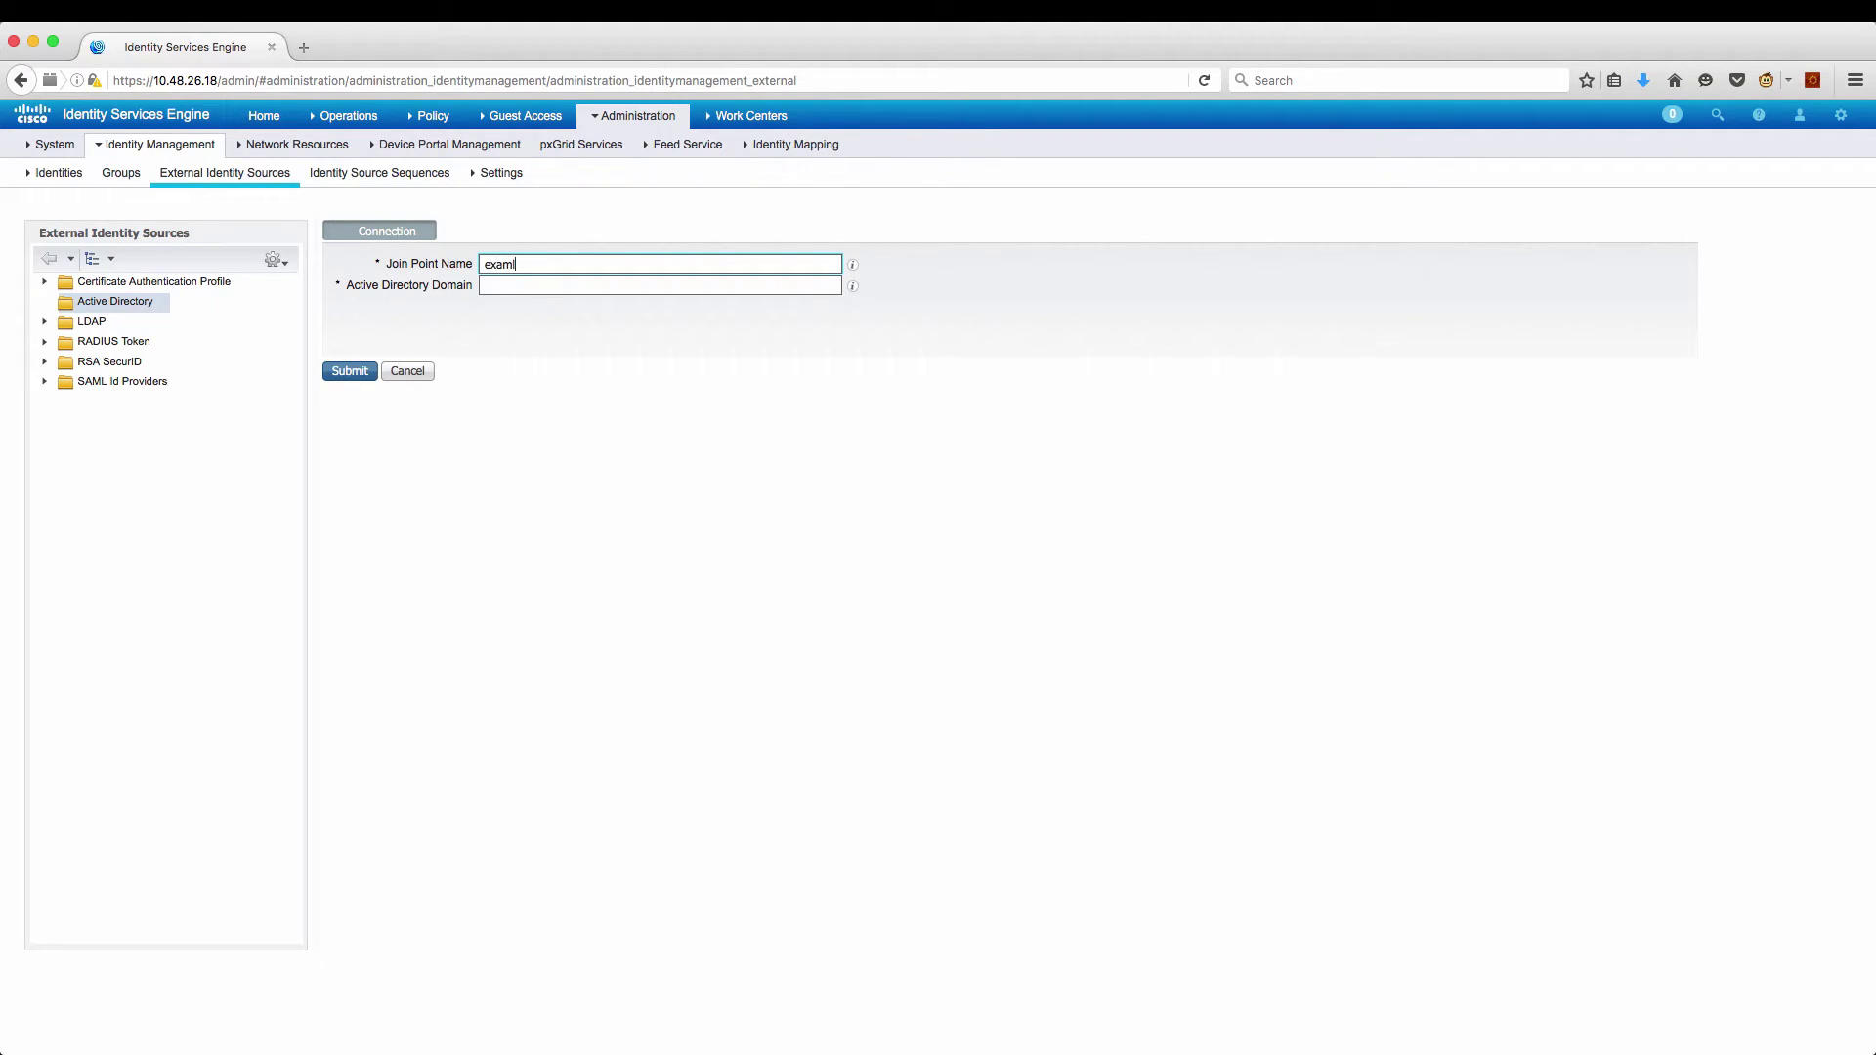
pyautogui.write('ple-AD')
pyautogui.click(537, 287)
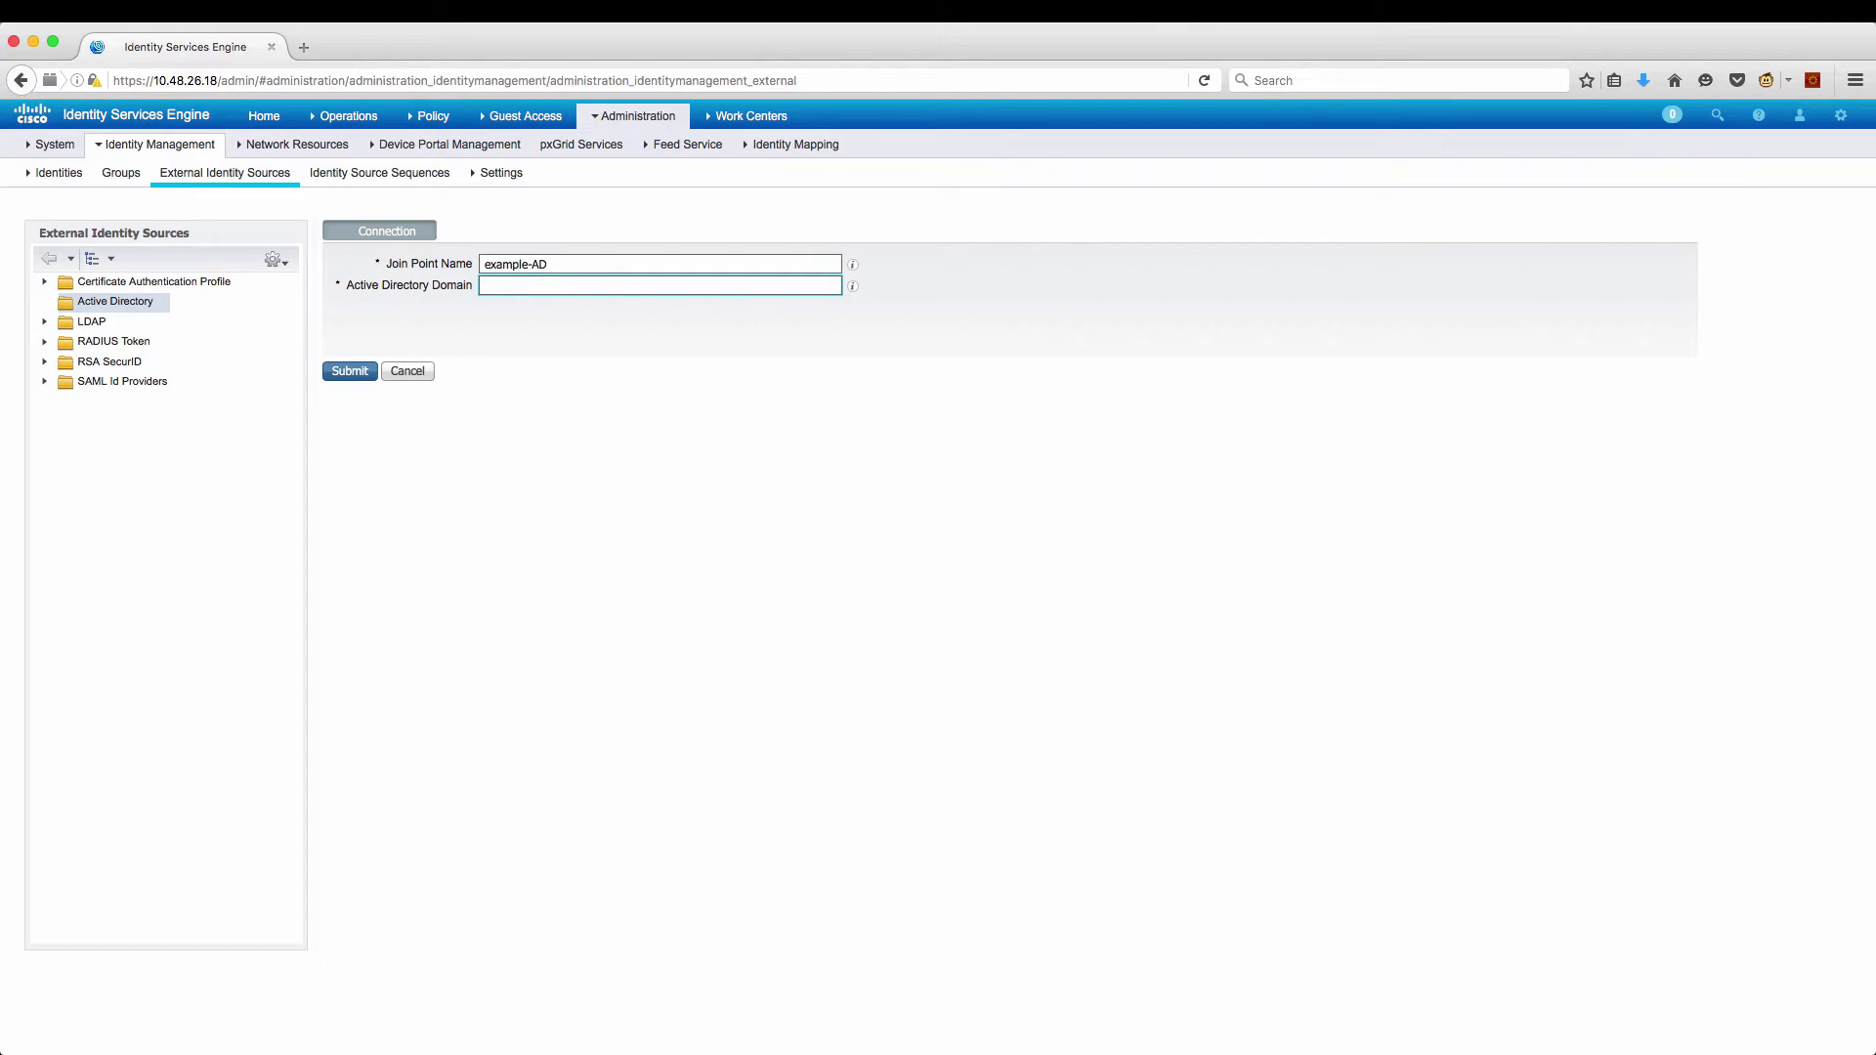
pyautogui.write('example.com')
# Submit example-AD and join all ISE nodes to example.com using the AD account's user name and password.
pyautogui.click(339, 372)
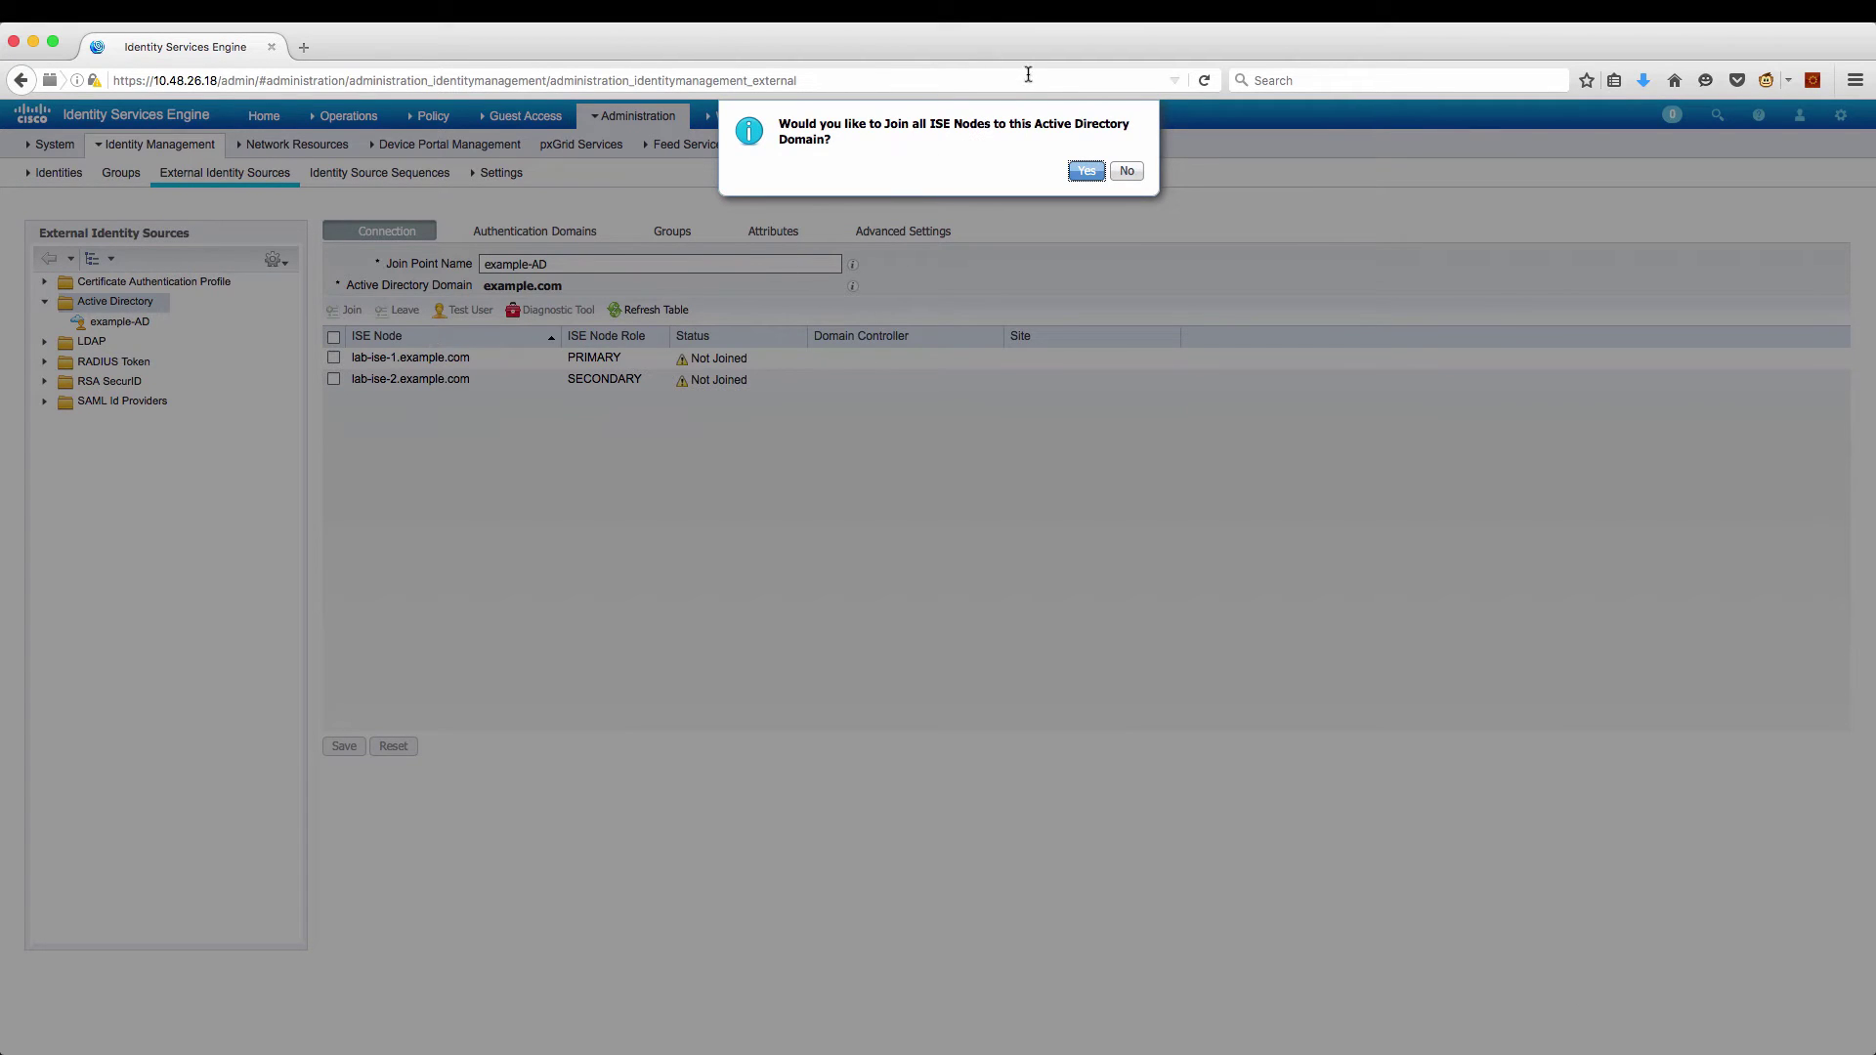
pyautogui.click(1087, 175)
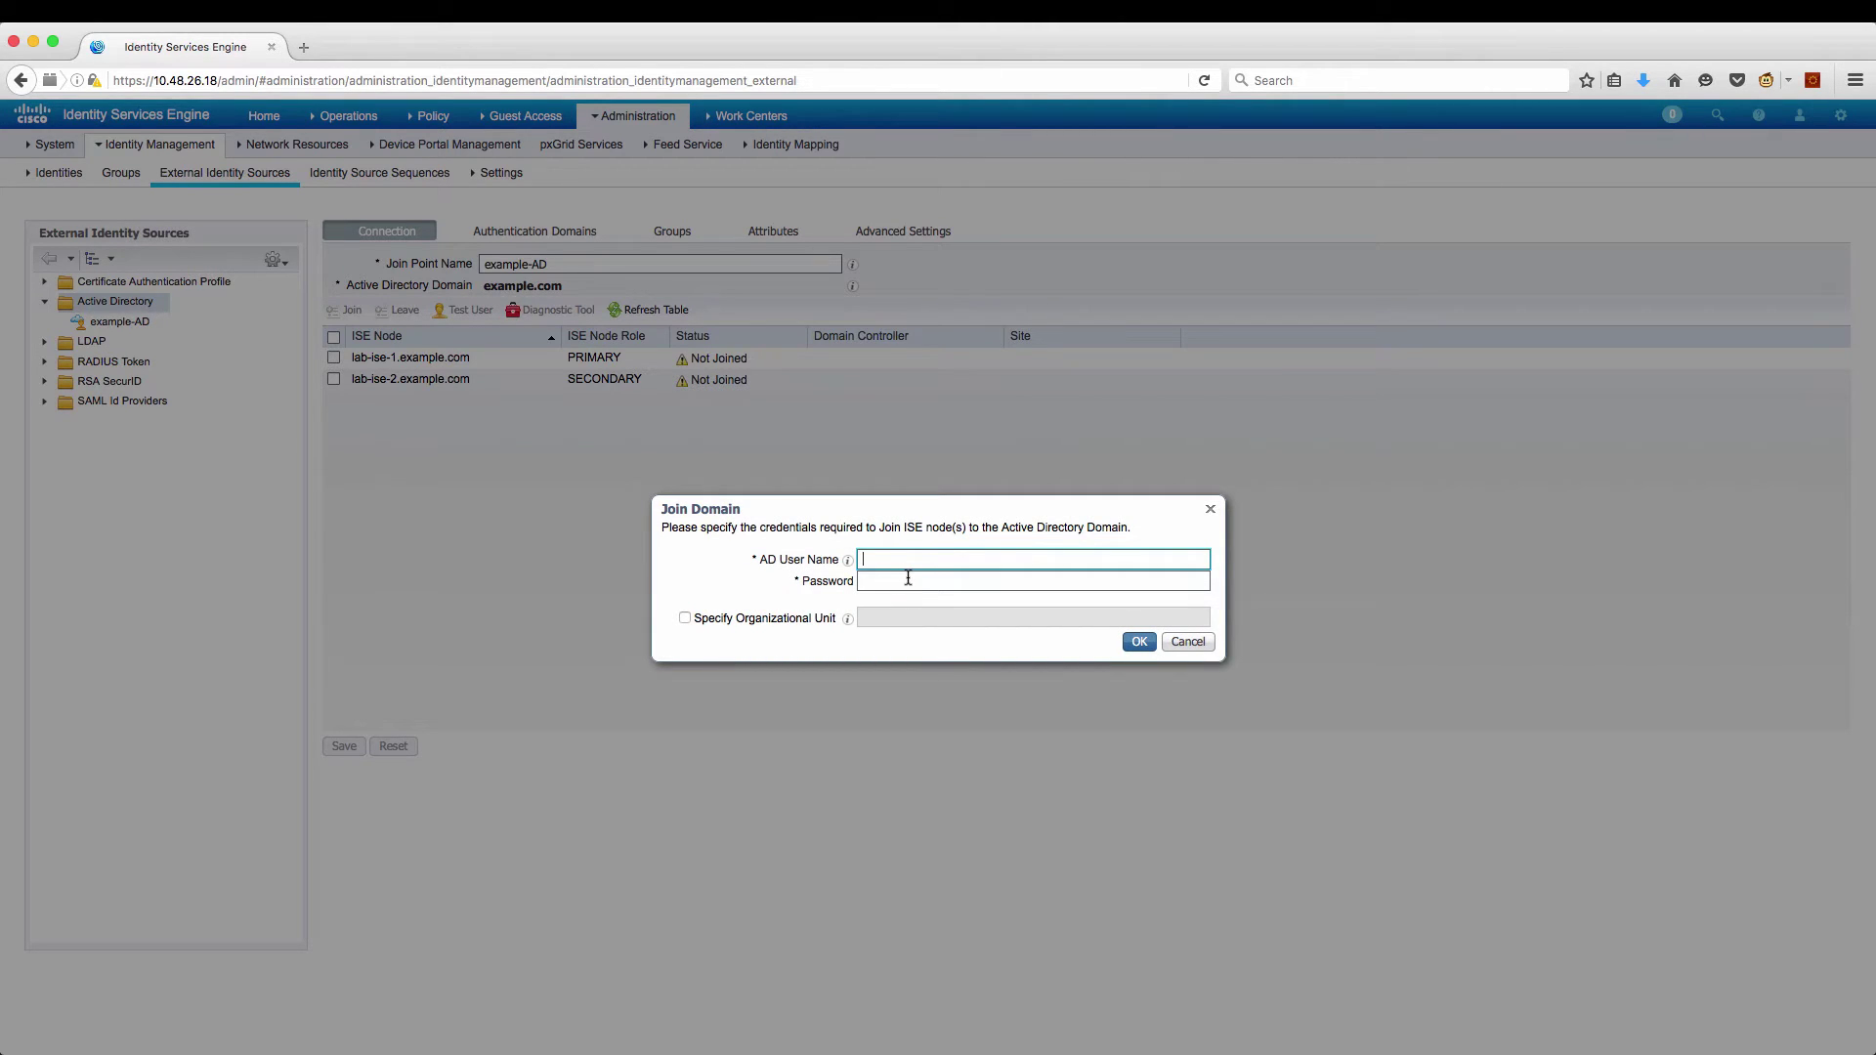
pyautogui.click(918, 562)
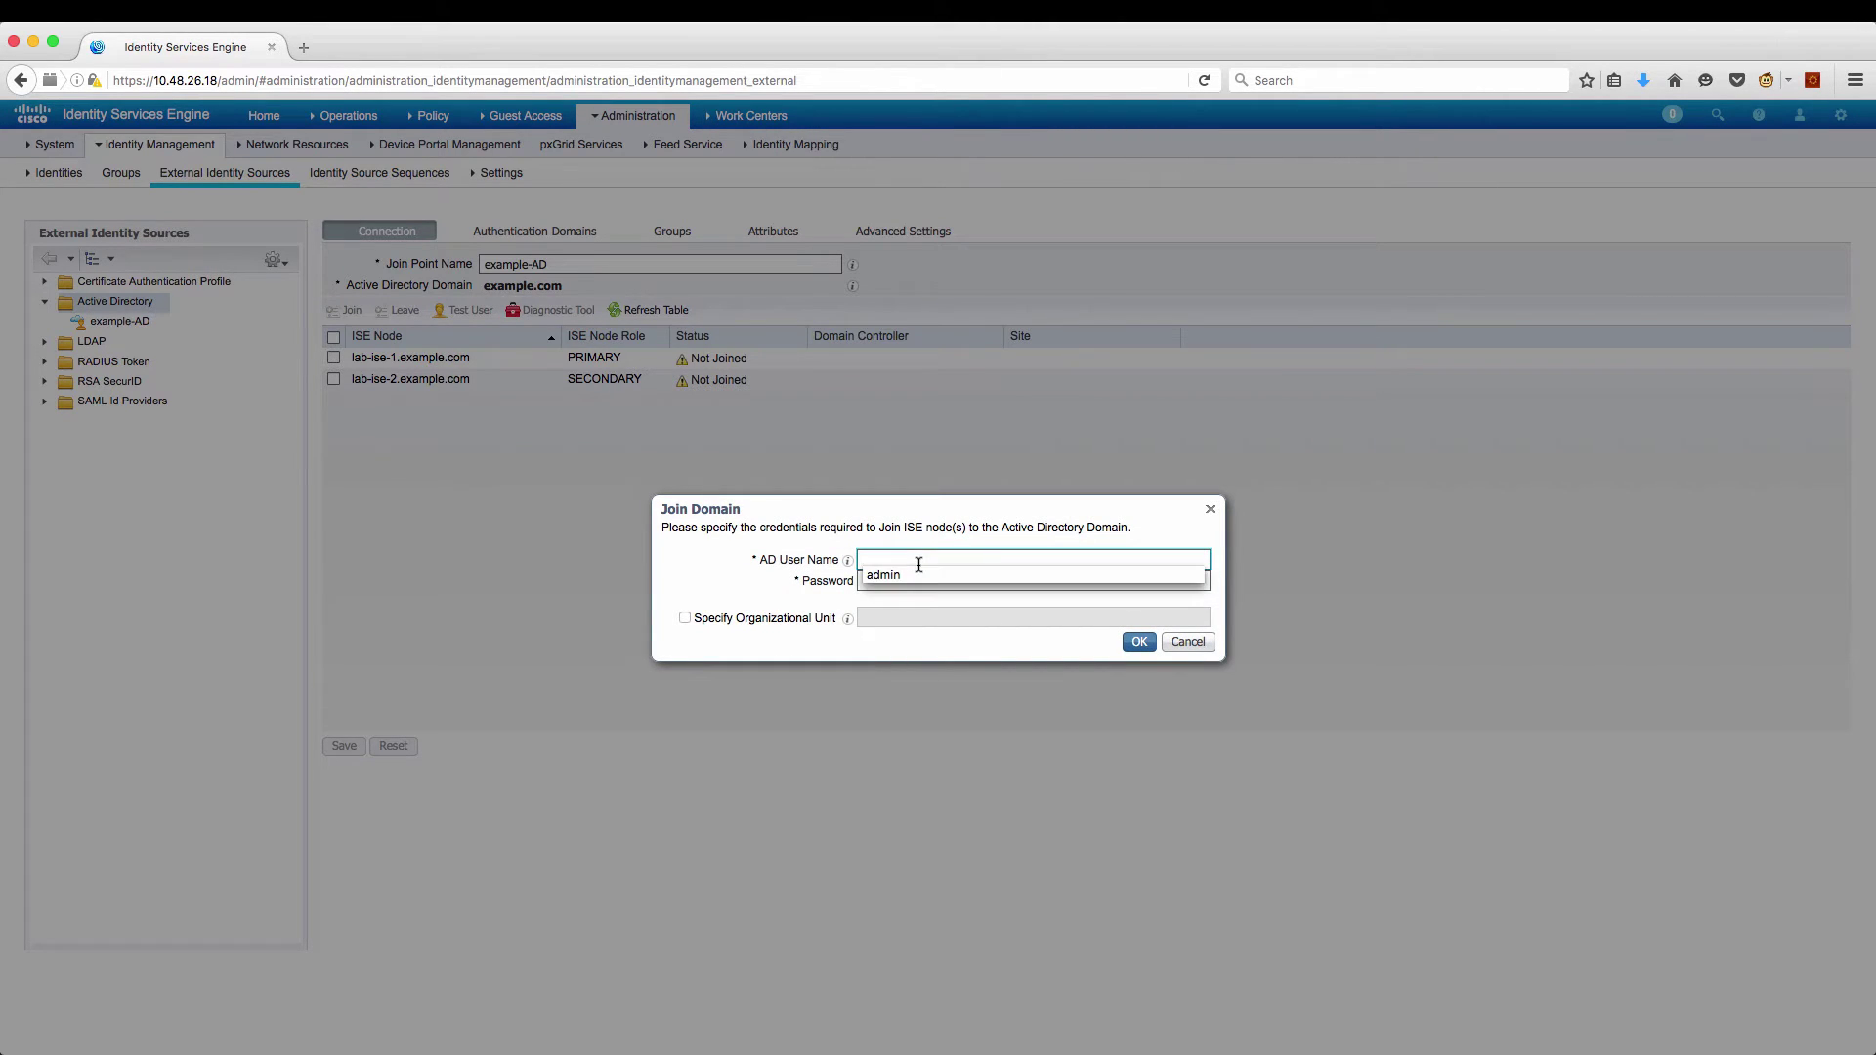
pyautogui.write('ise')
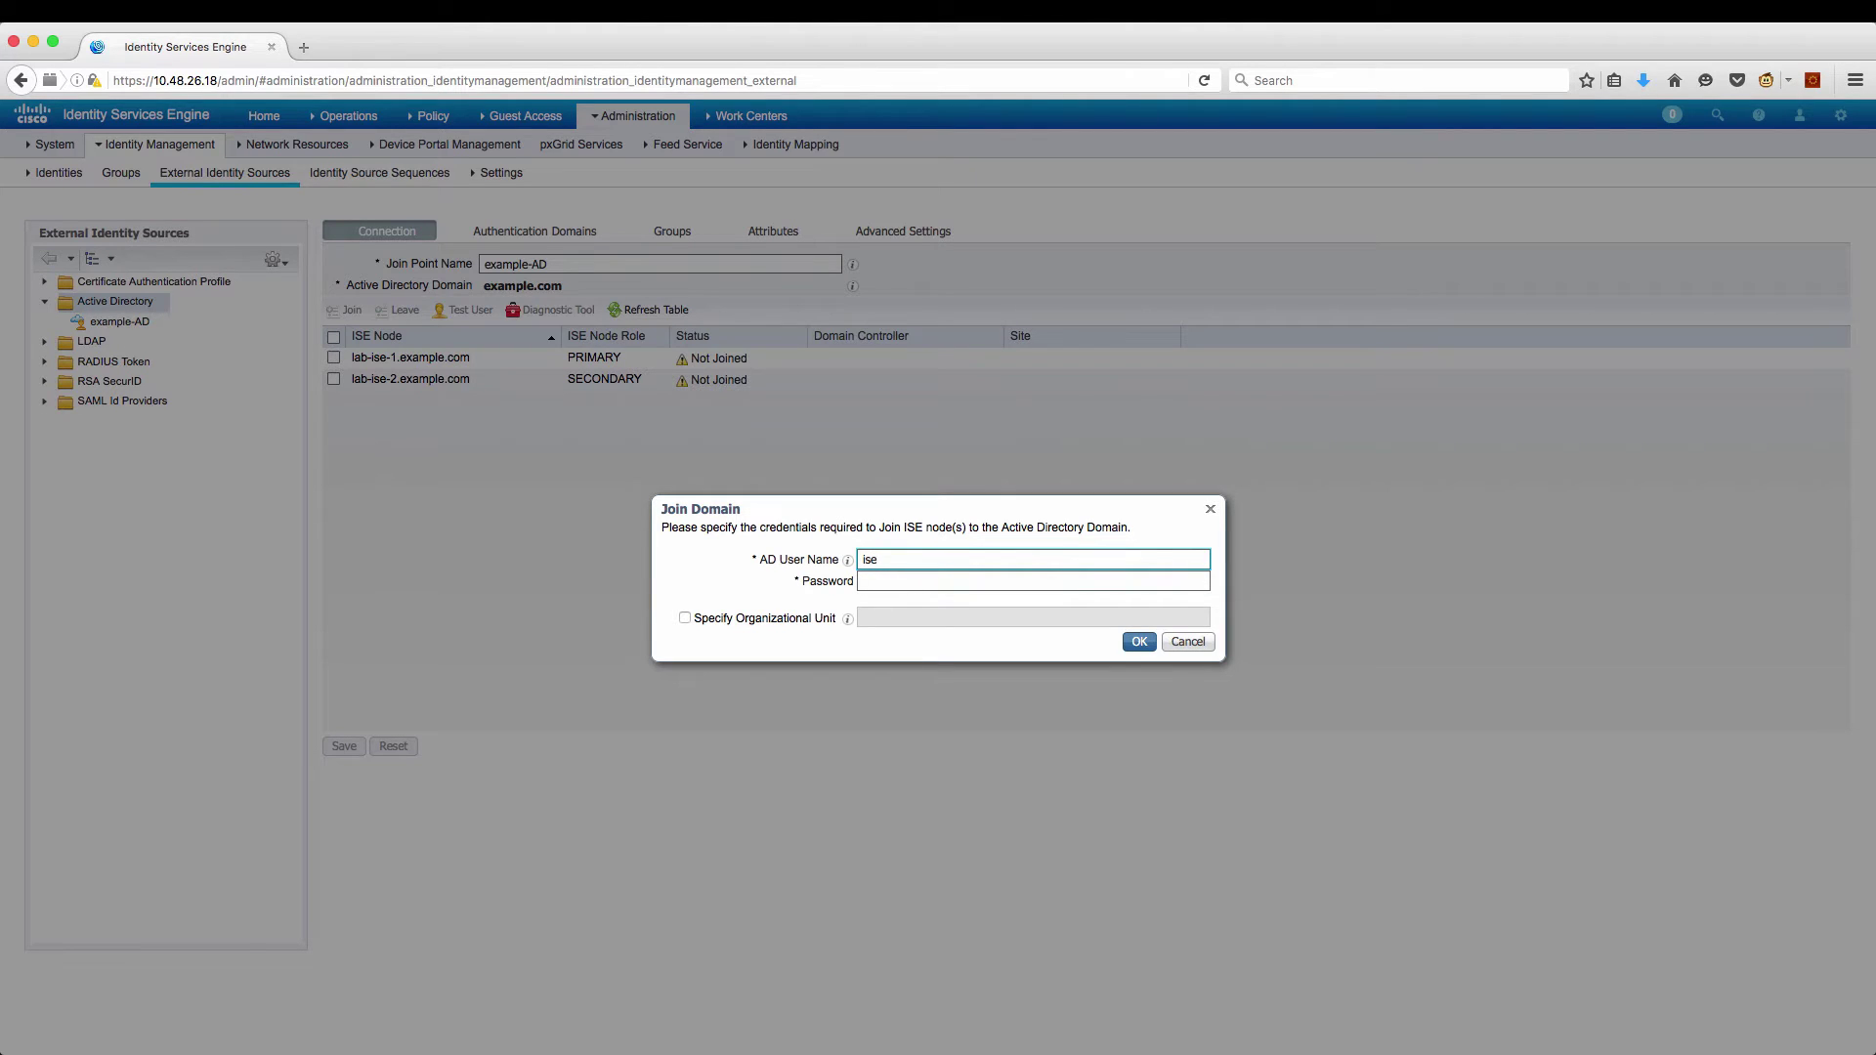
pyautogui.click(1033, 582)
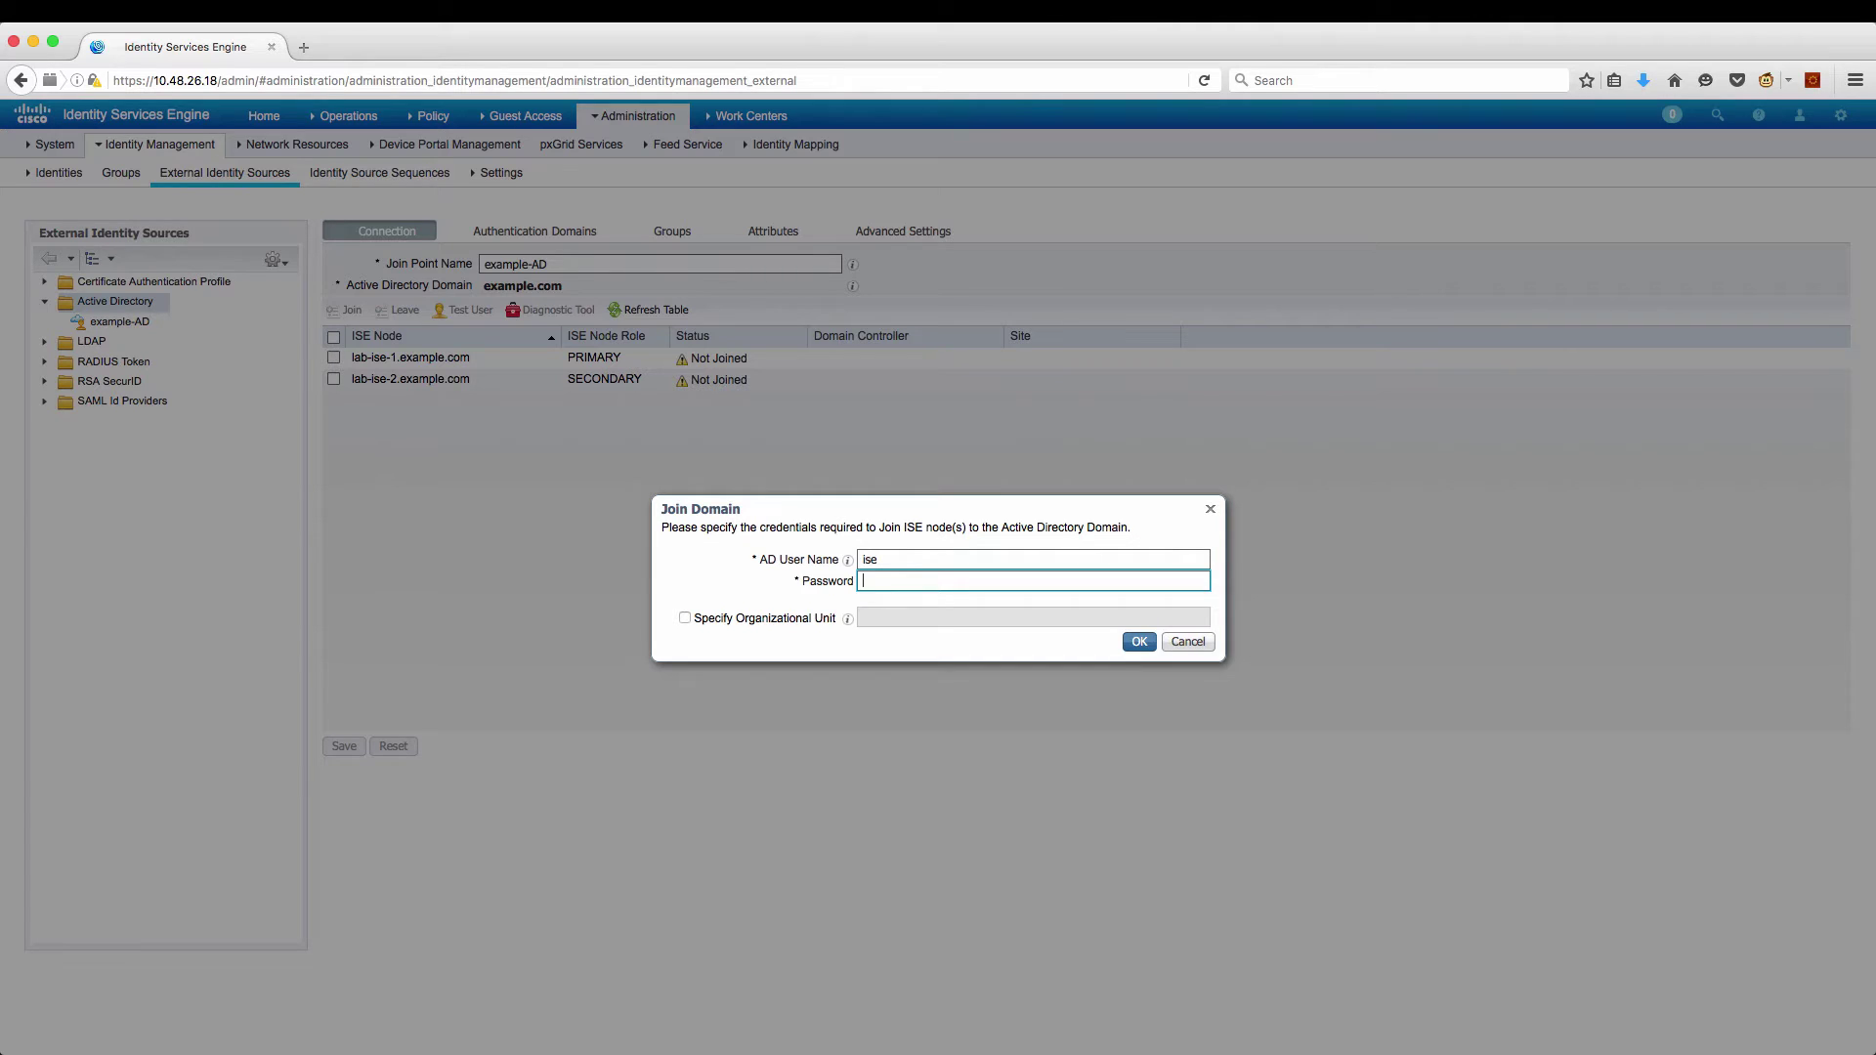
pyautogui.write('•••••••••')
pyautogui.click(1139, 642)
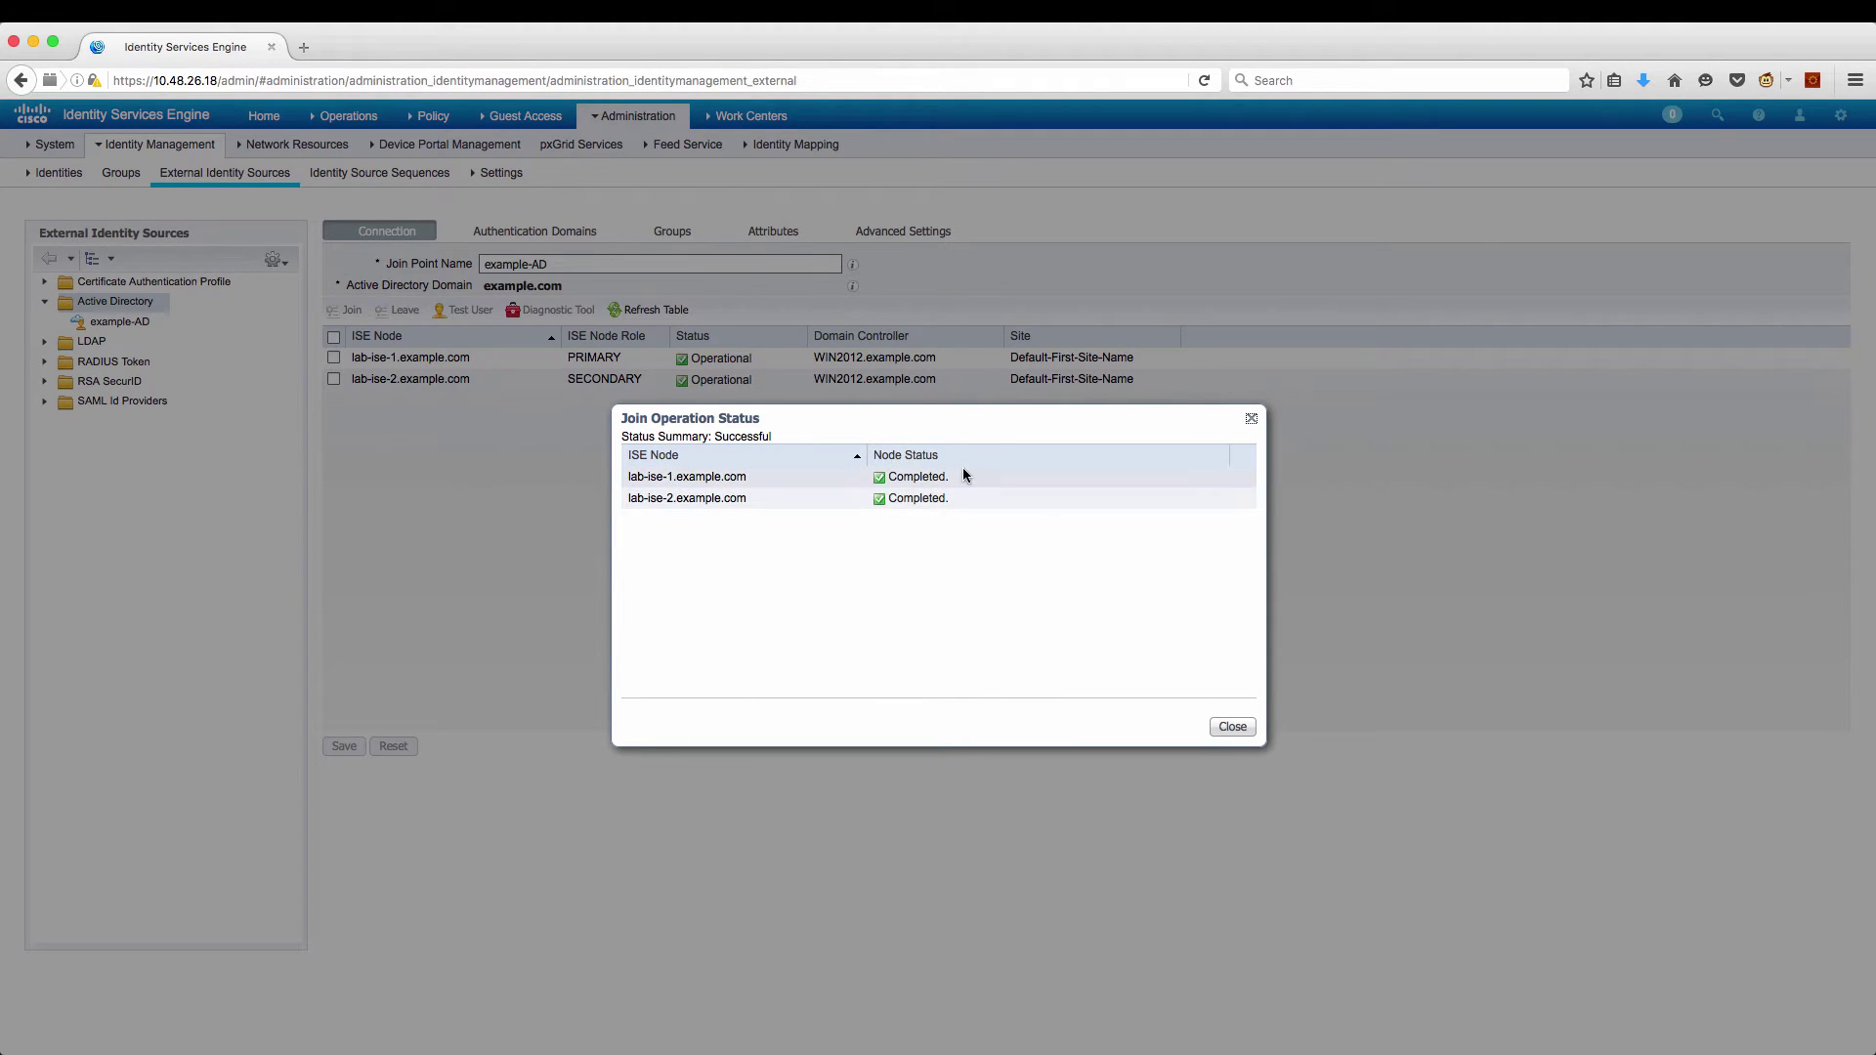
# Close the Join Operation Status dialog showing both nodes joined.
pyautogui.click(1231, 728)
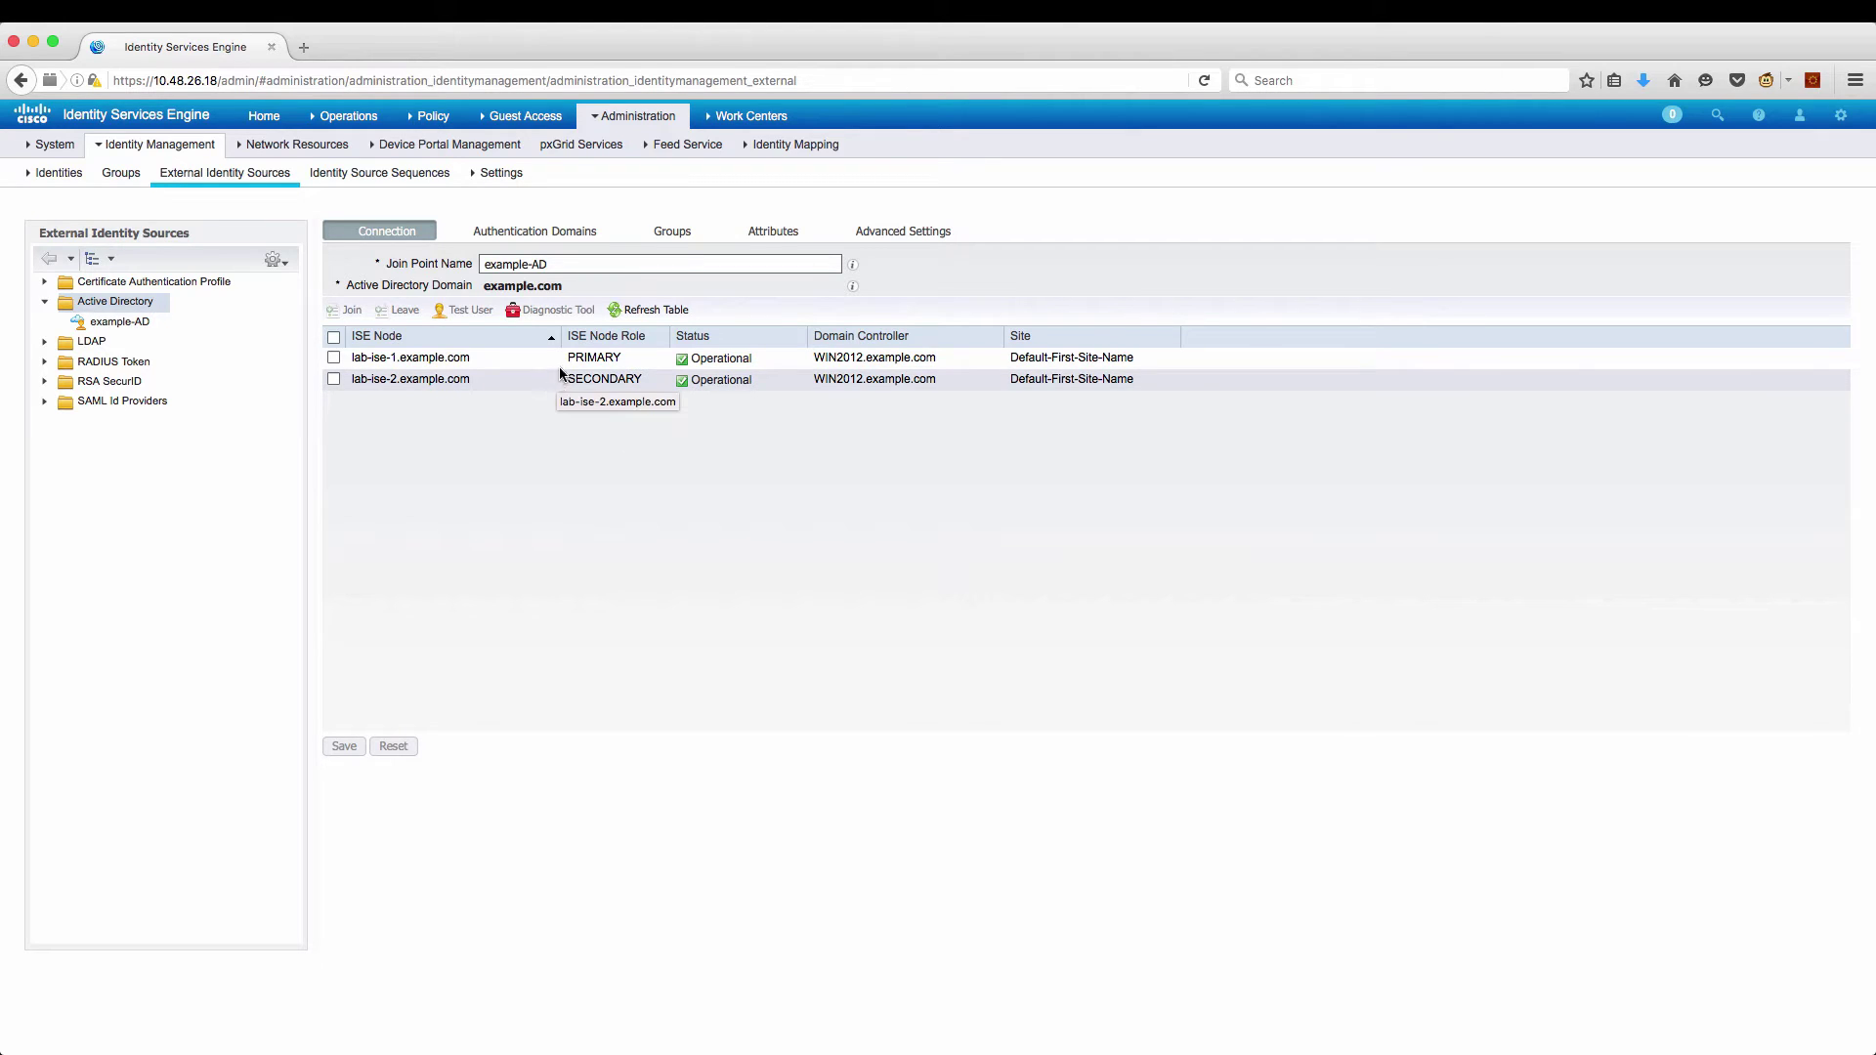
# Filter the directory on 'domain users' and add example.com/Users/Domain Users to example-AD's groups, then save.
pyautogui.click(677, 234)
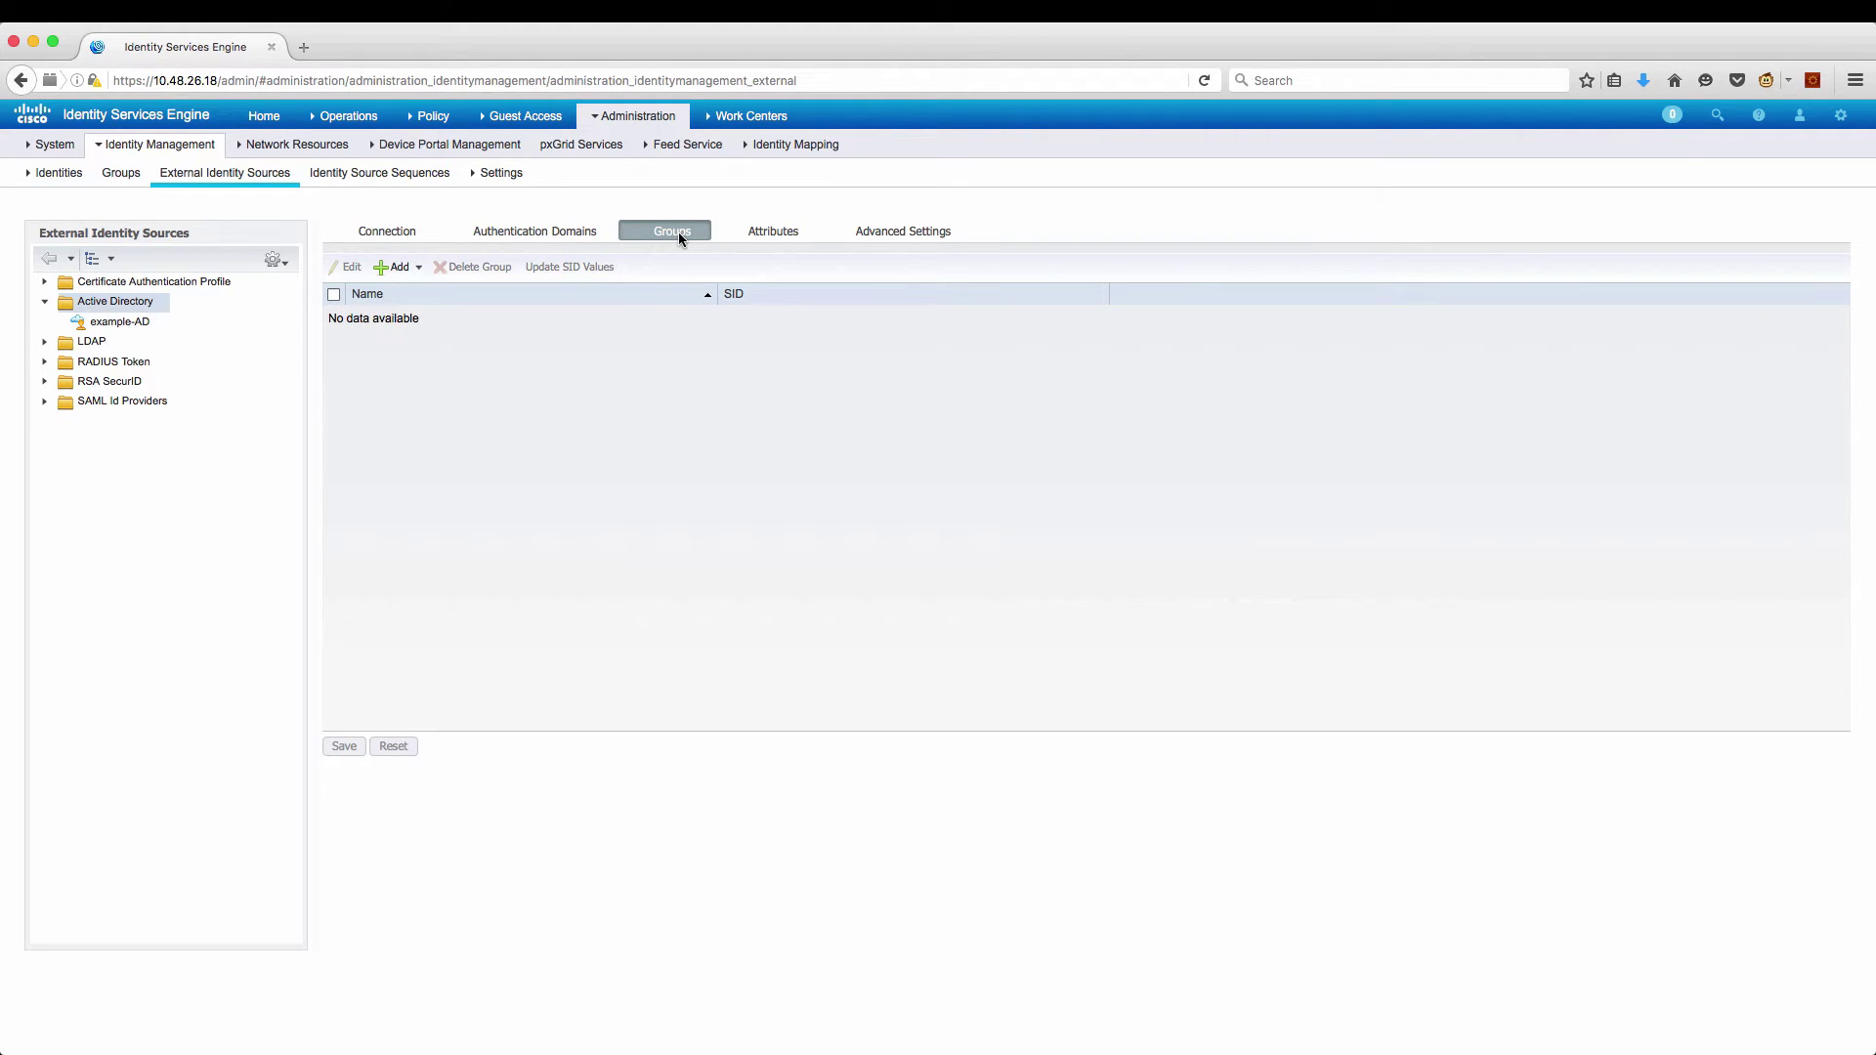
pyautogui.click(405, 267)
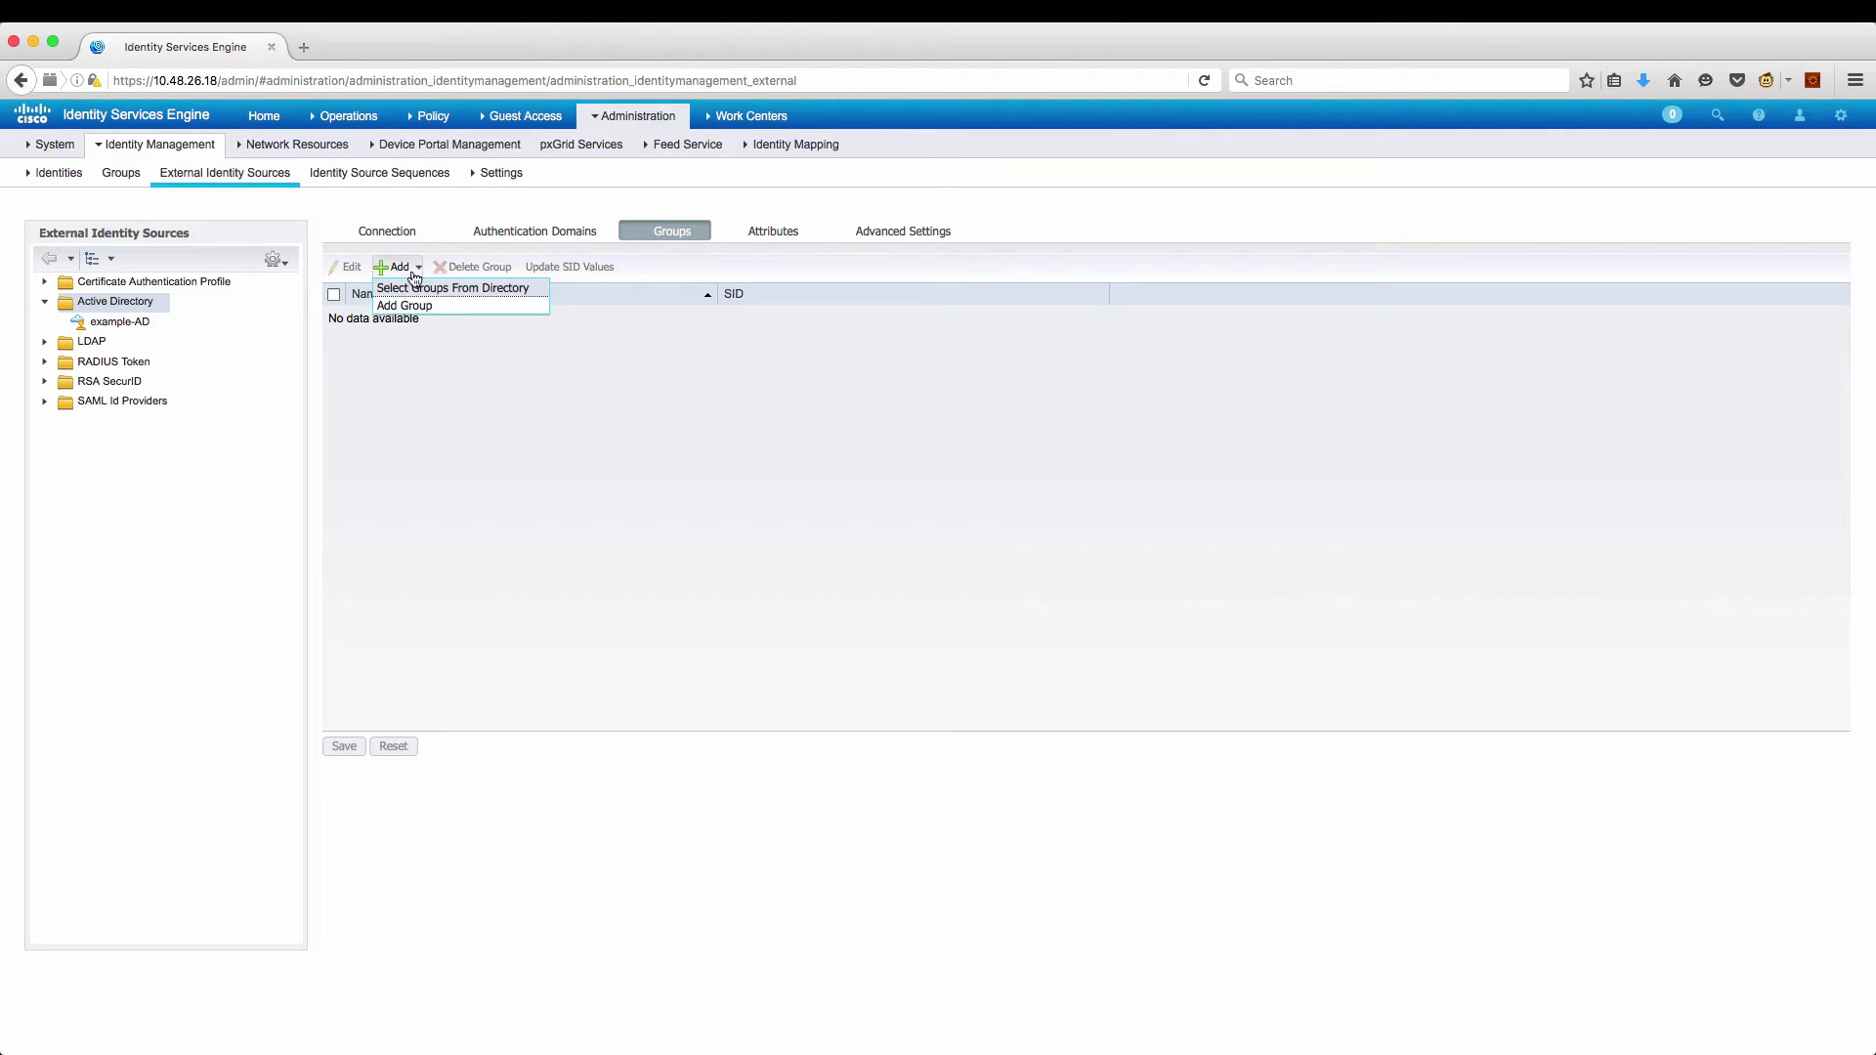
pyautogui.click(416, 289)
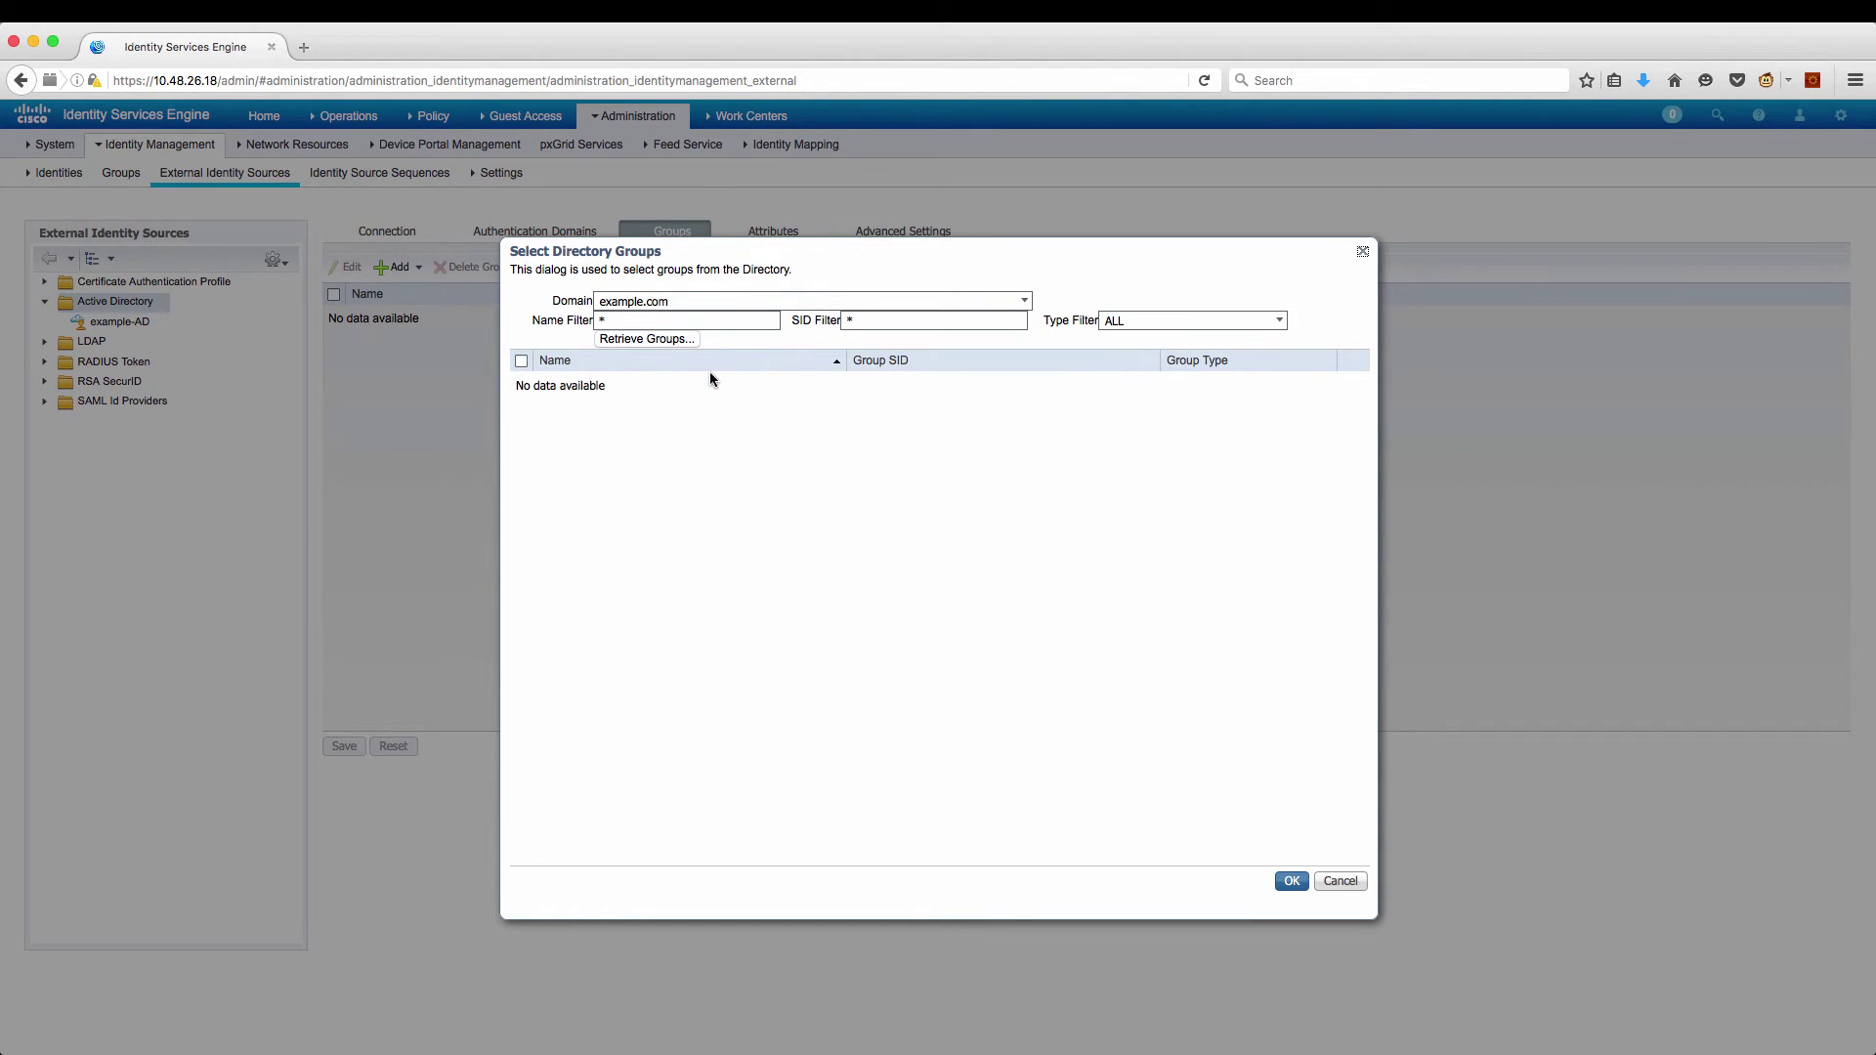
pyautogui.doubleClick(684, 322)
pyautogui.write('domain users')
pyautogui.click(676, 342)
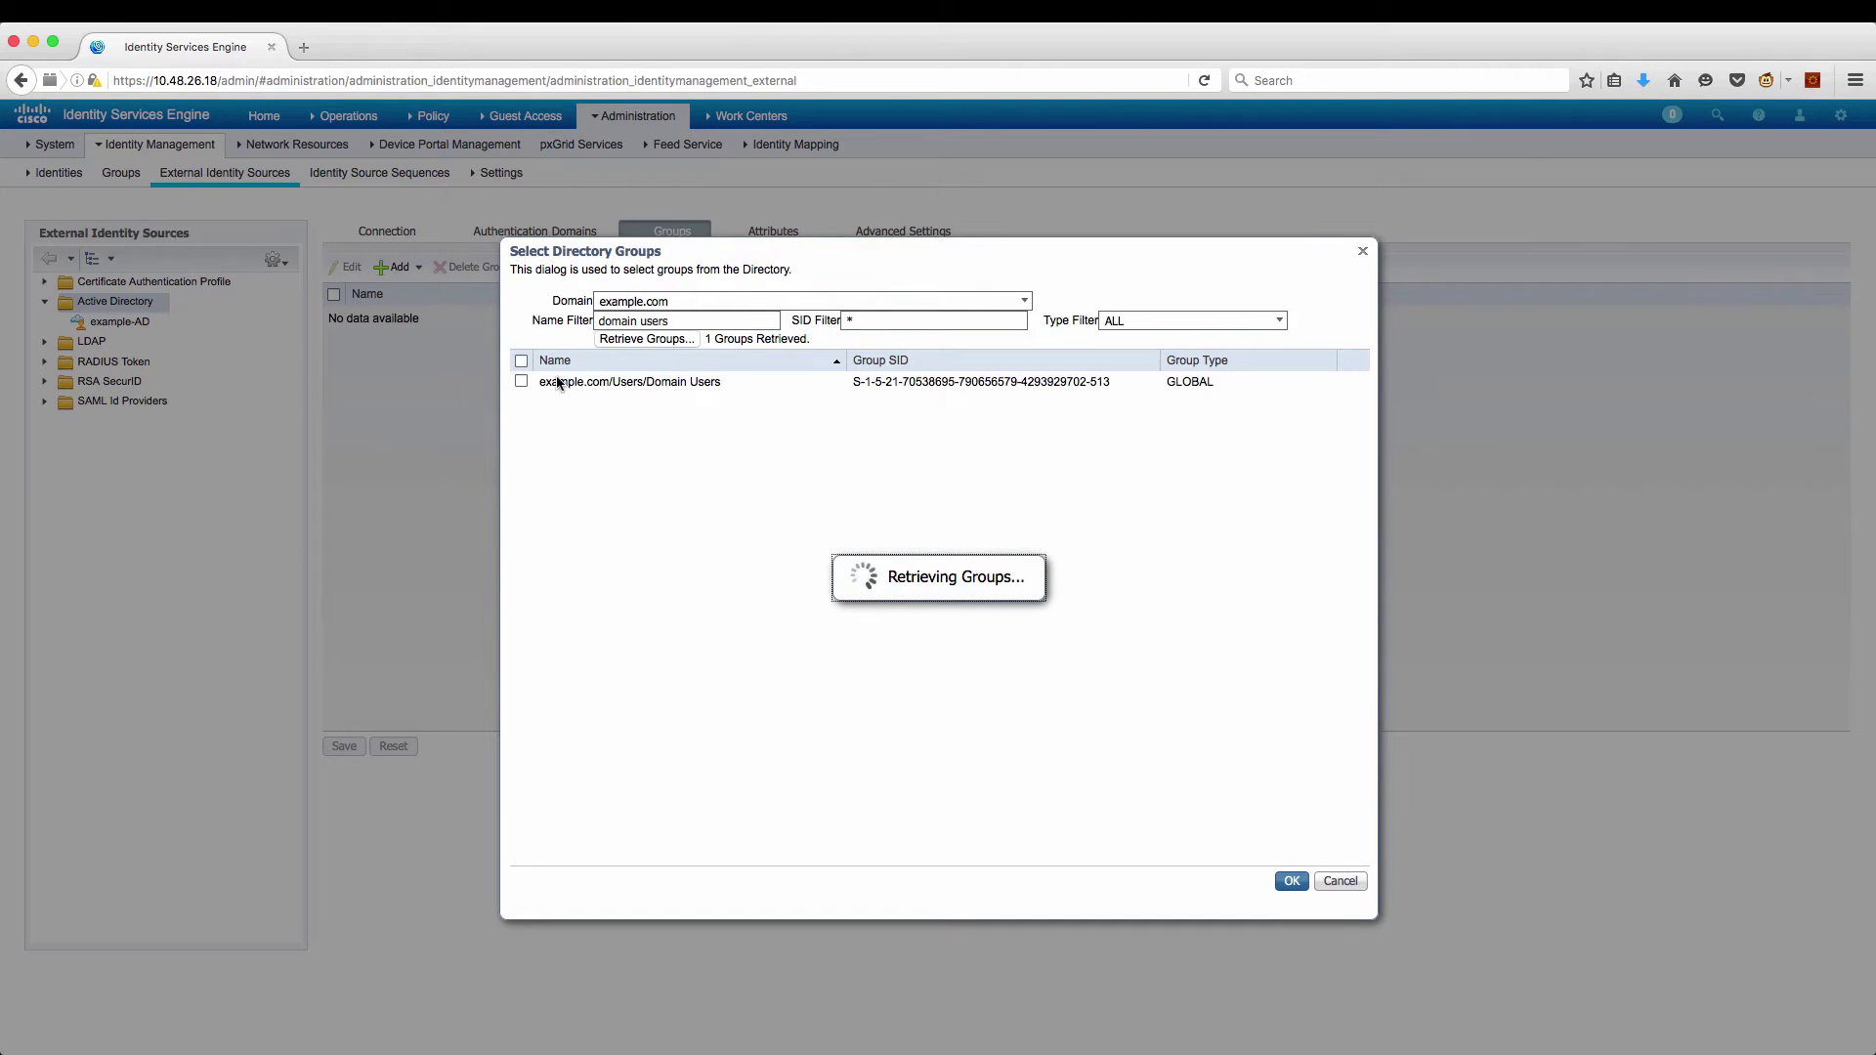
pyautogui.click(521, 382)
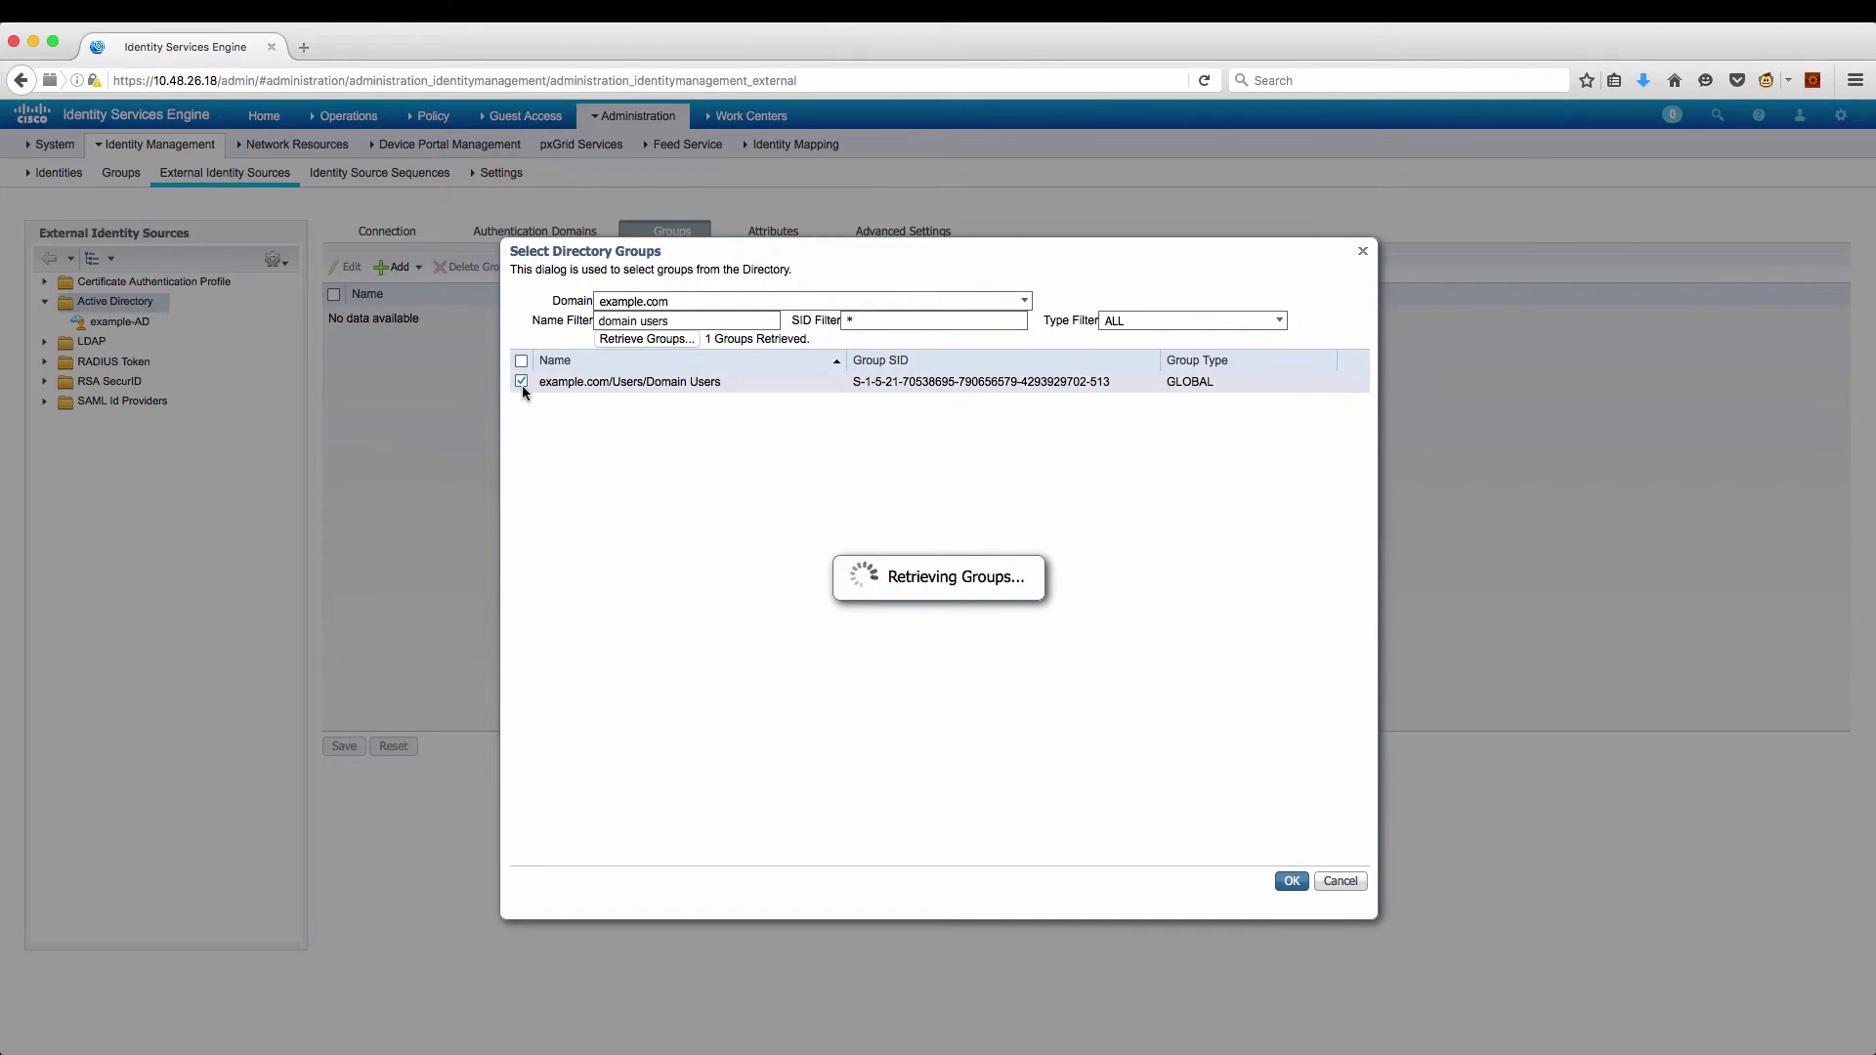
pyautogui.click(1289, 882)
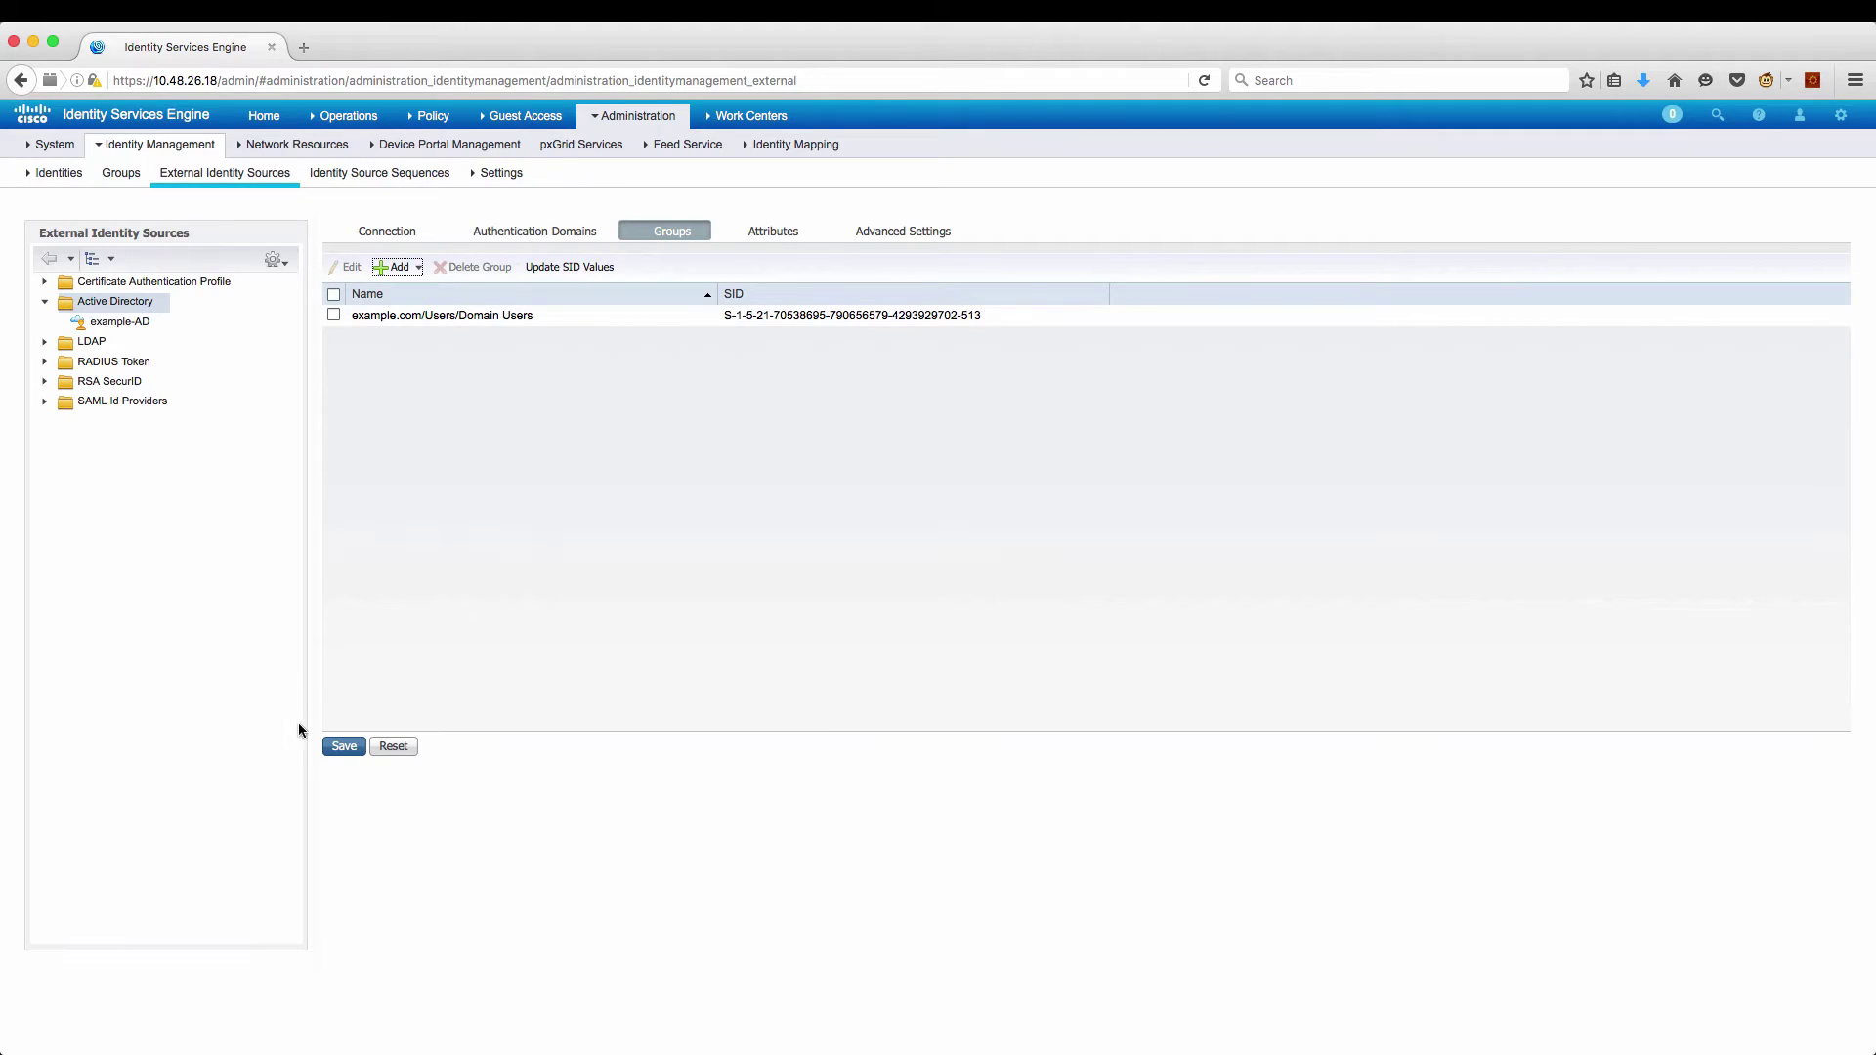
pyautogui.click(347, 748)
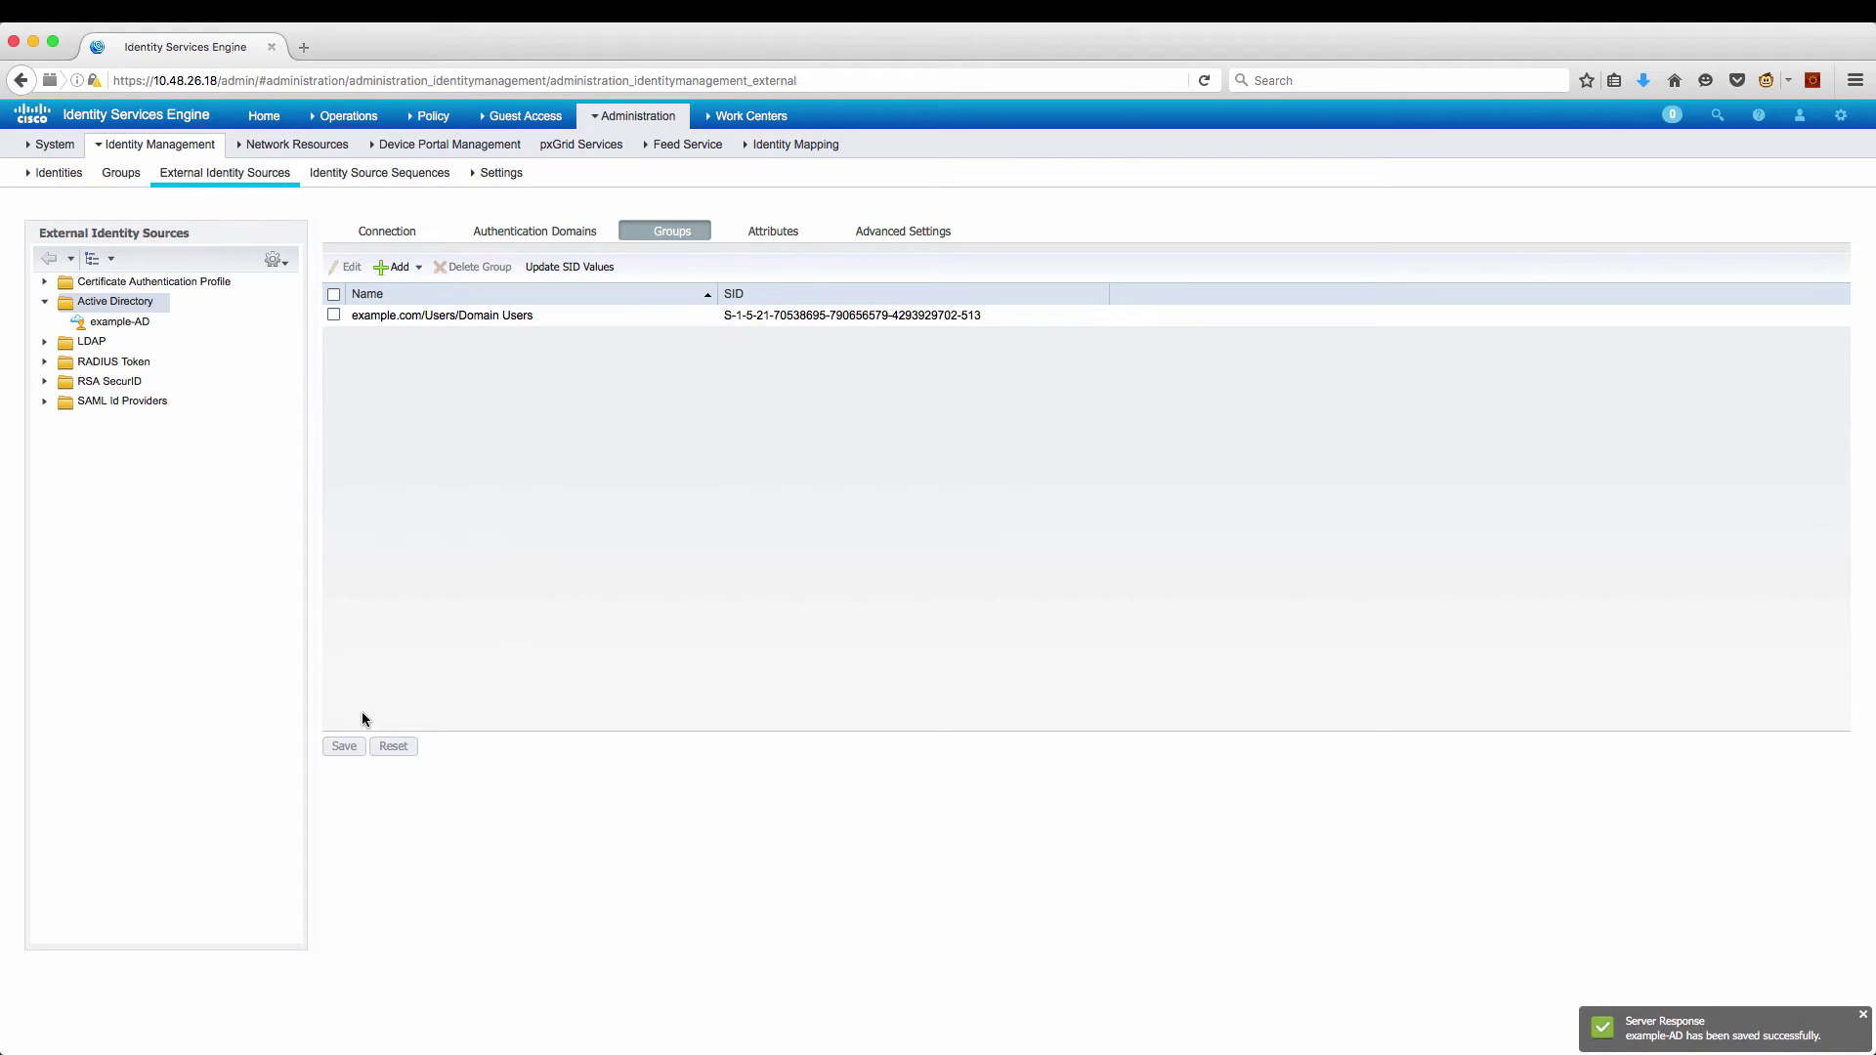
pyautogui.click(122, 303)
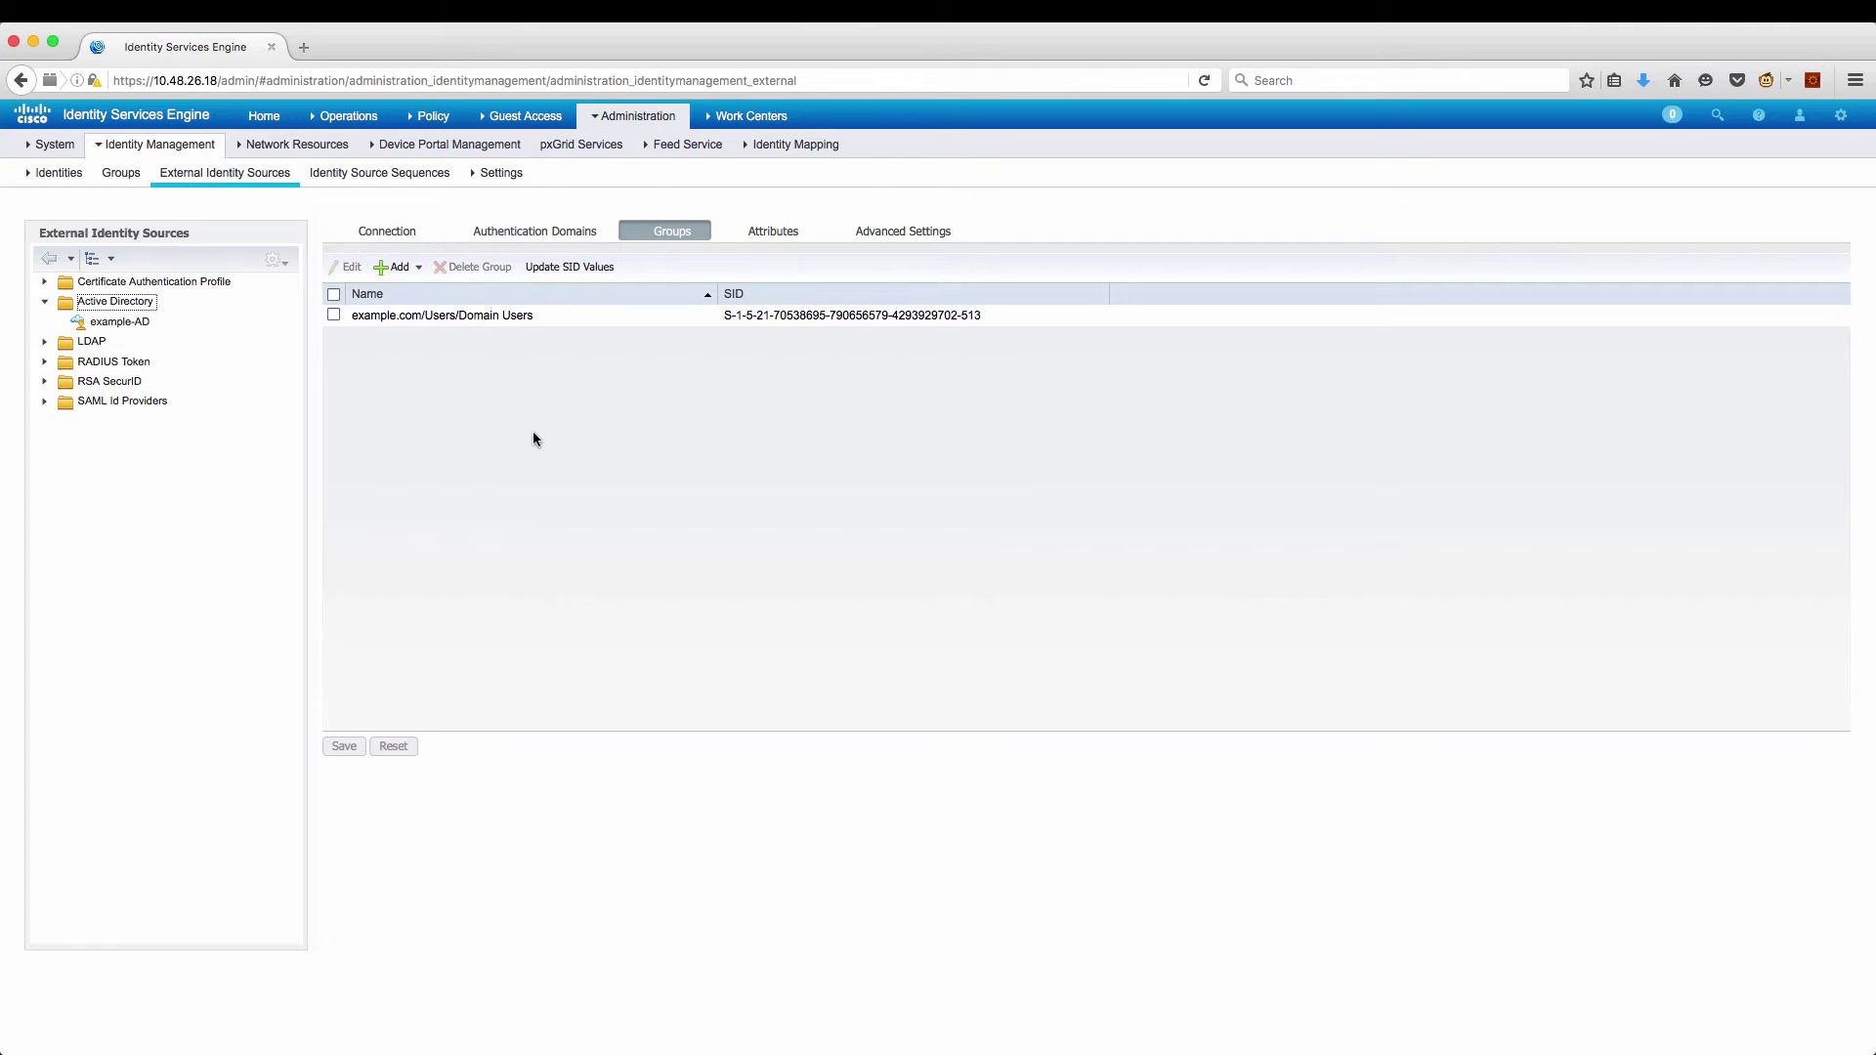
# In the ssh terminal, run nslookup example.com and ping 10.62.145.72.
pyautogui.press('super+Tab')
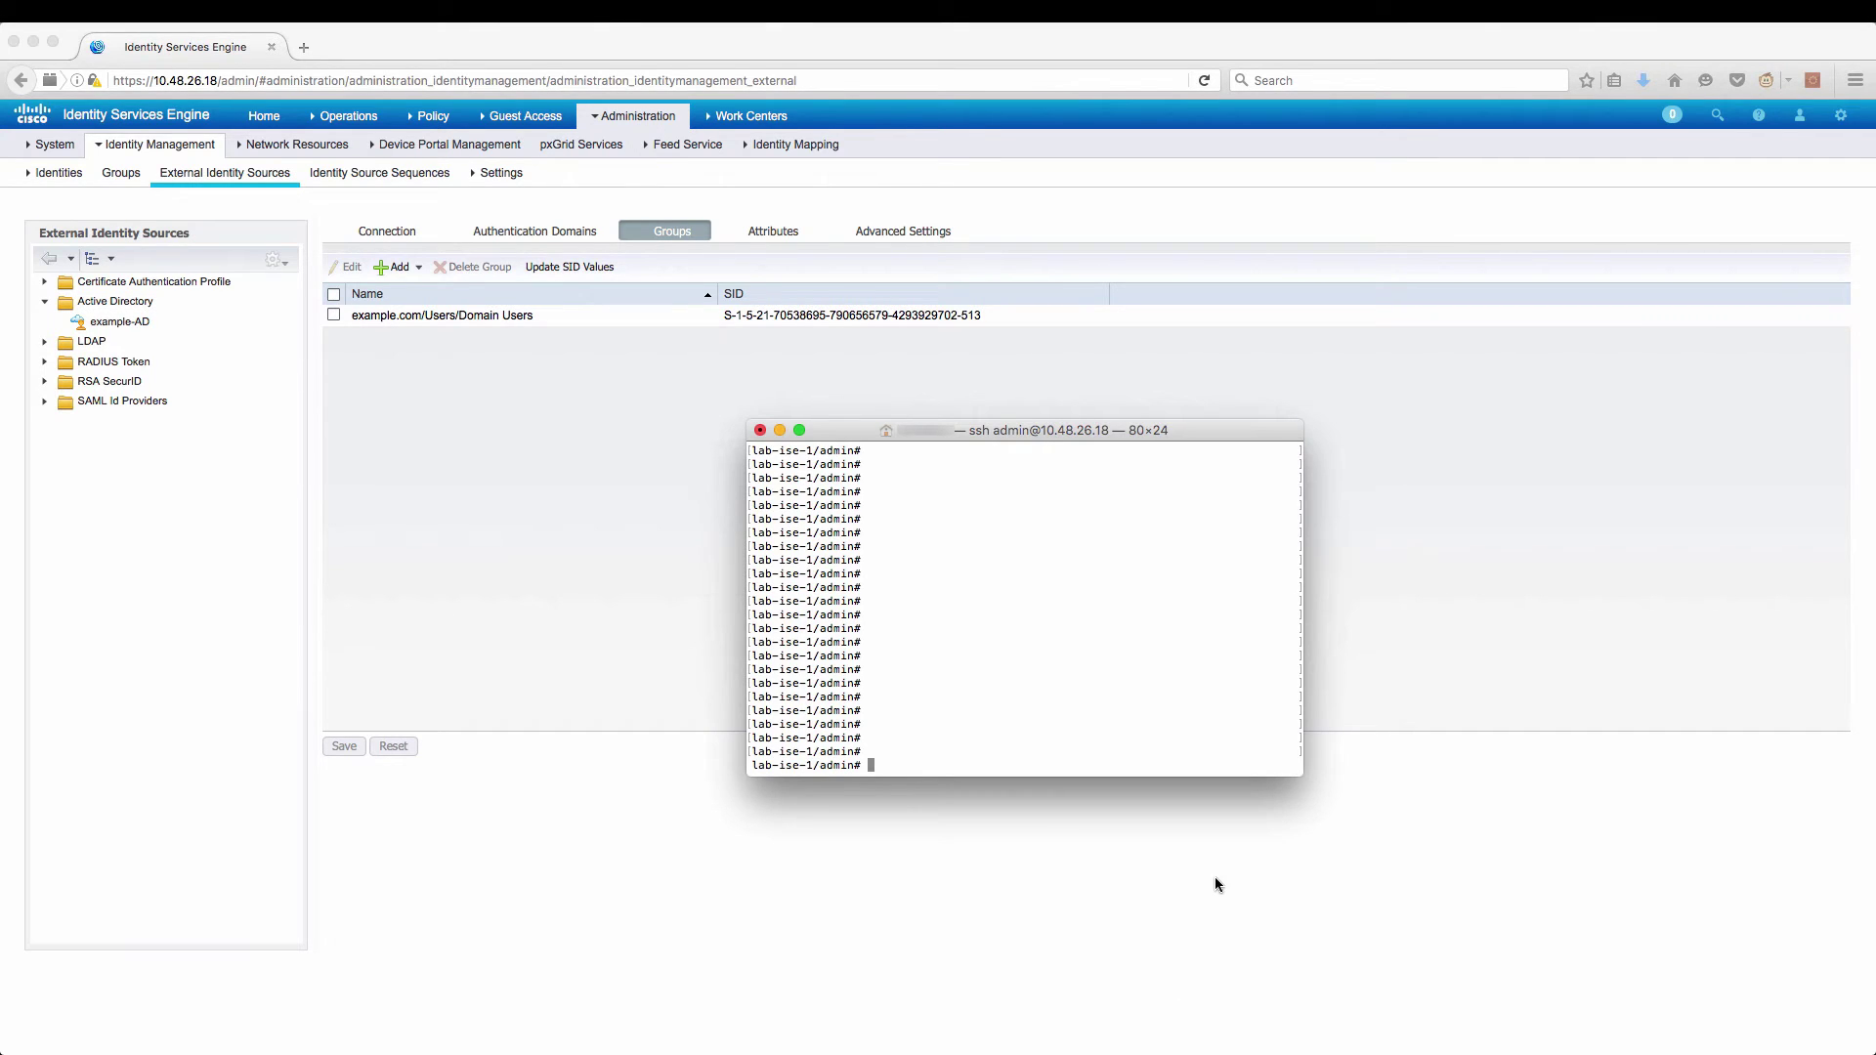
pyautogui.write('nslookup example.com')
pyautogui.press('Return')
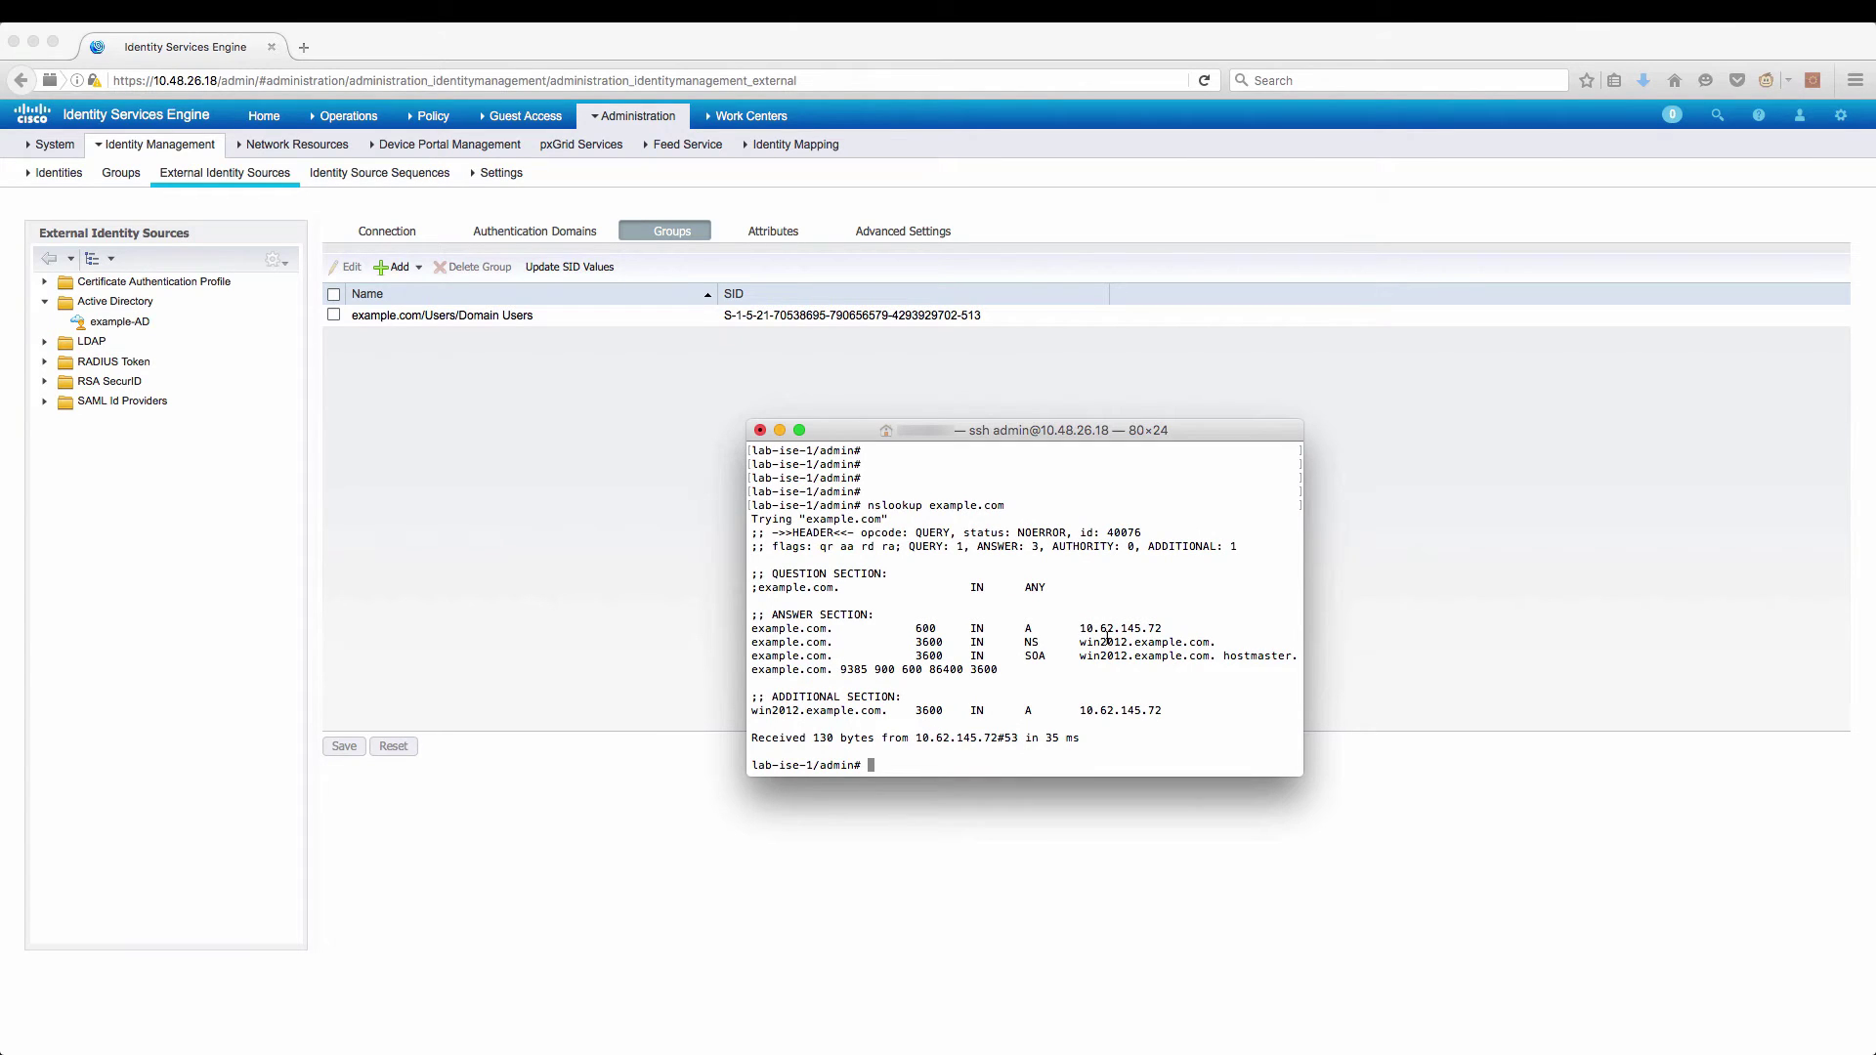
pyautogui.write('ping 10.62.145.72')
pyautogui.press('Return')
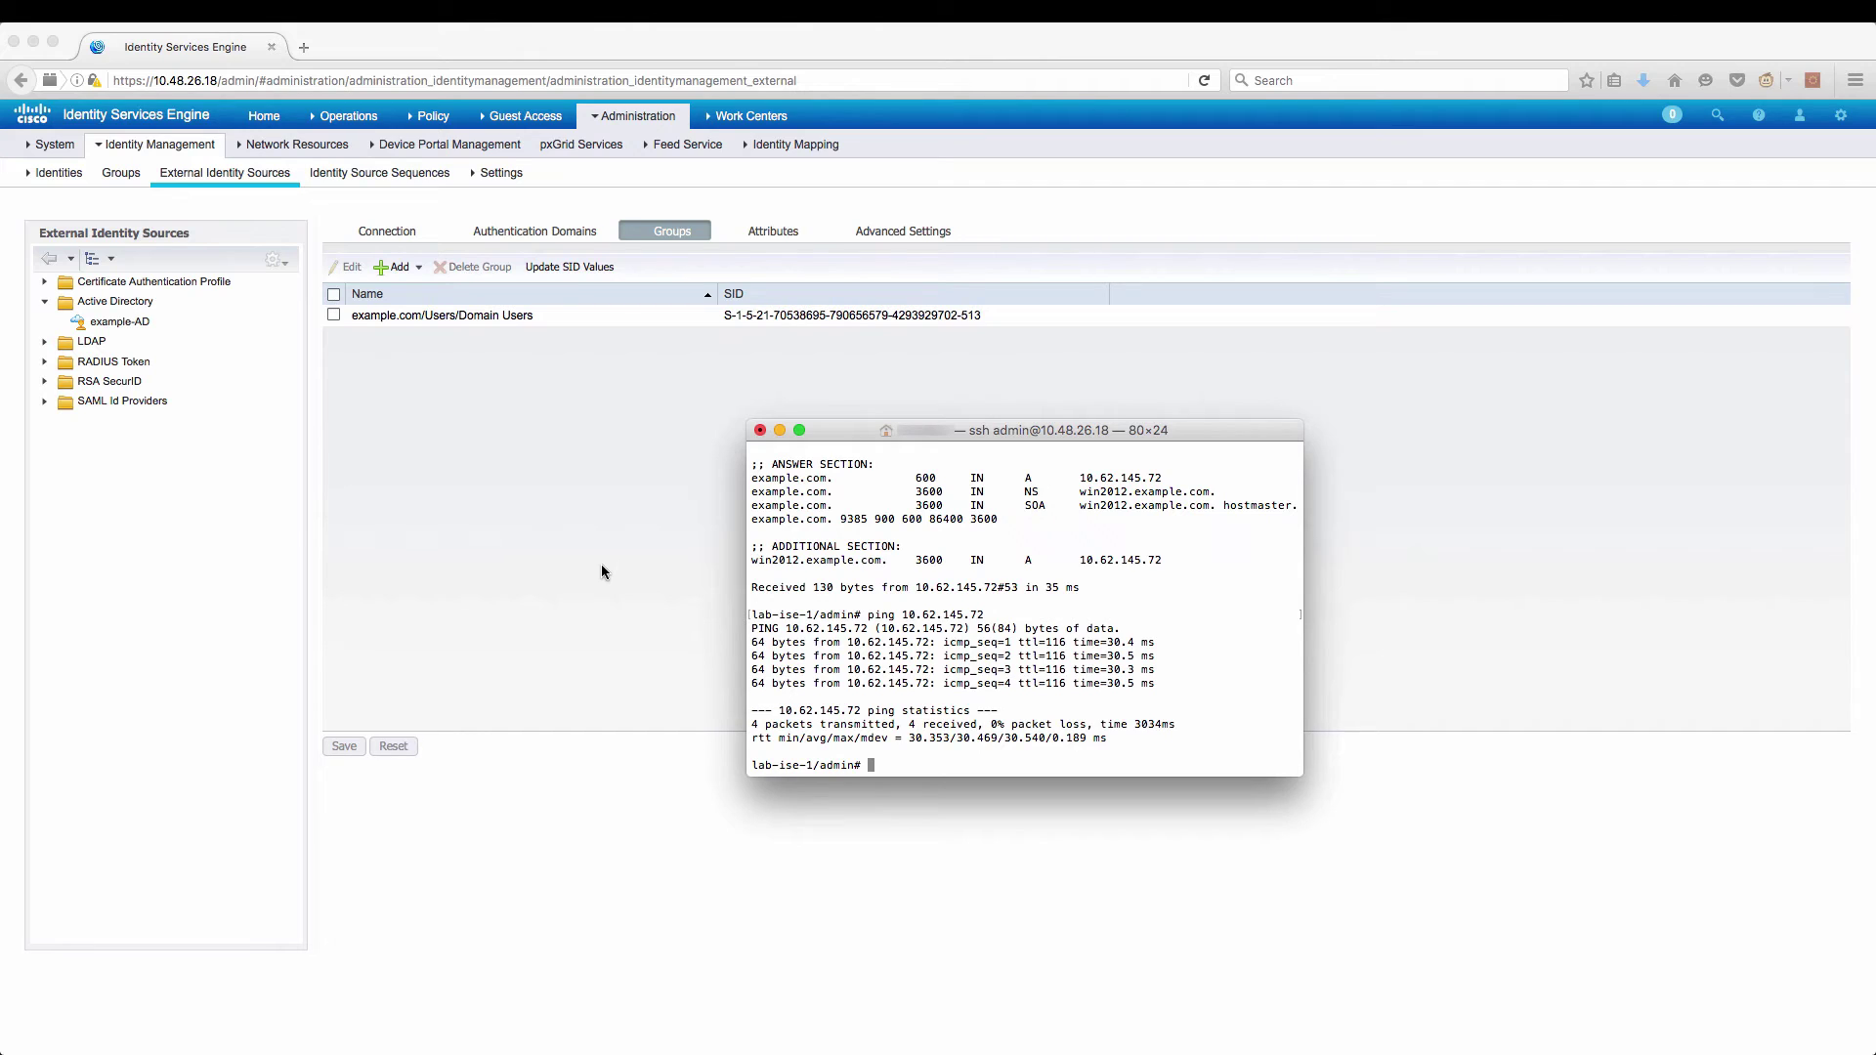
# Create and submit a second join point named wrong-ad for domain wrong.com.
pyautogui.click(473, 483)
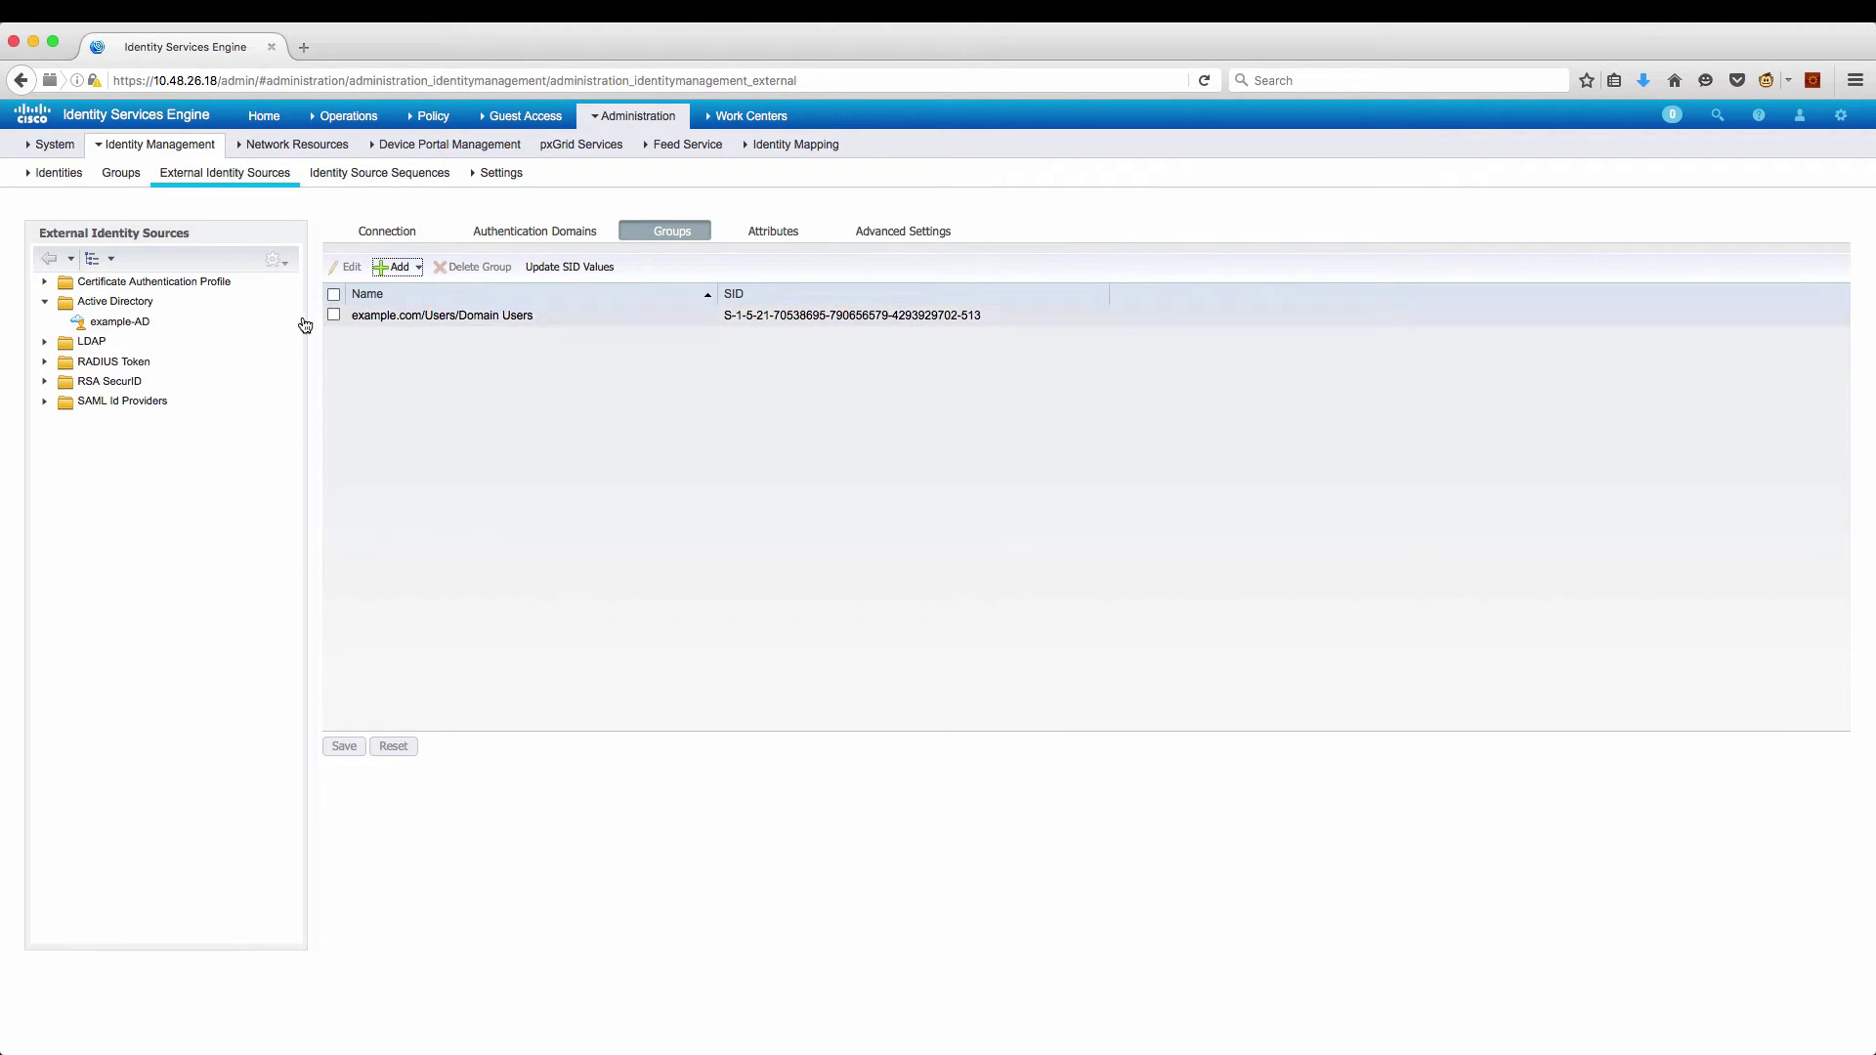
pyautogui.click(128, 302)
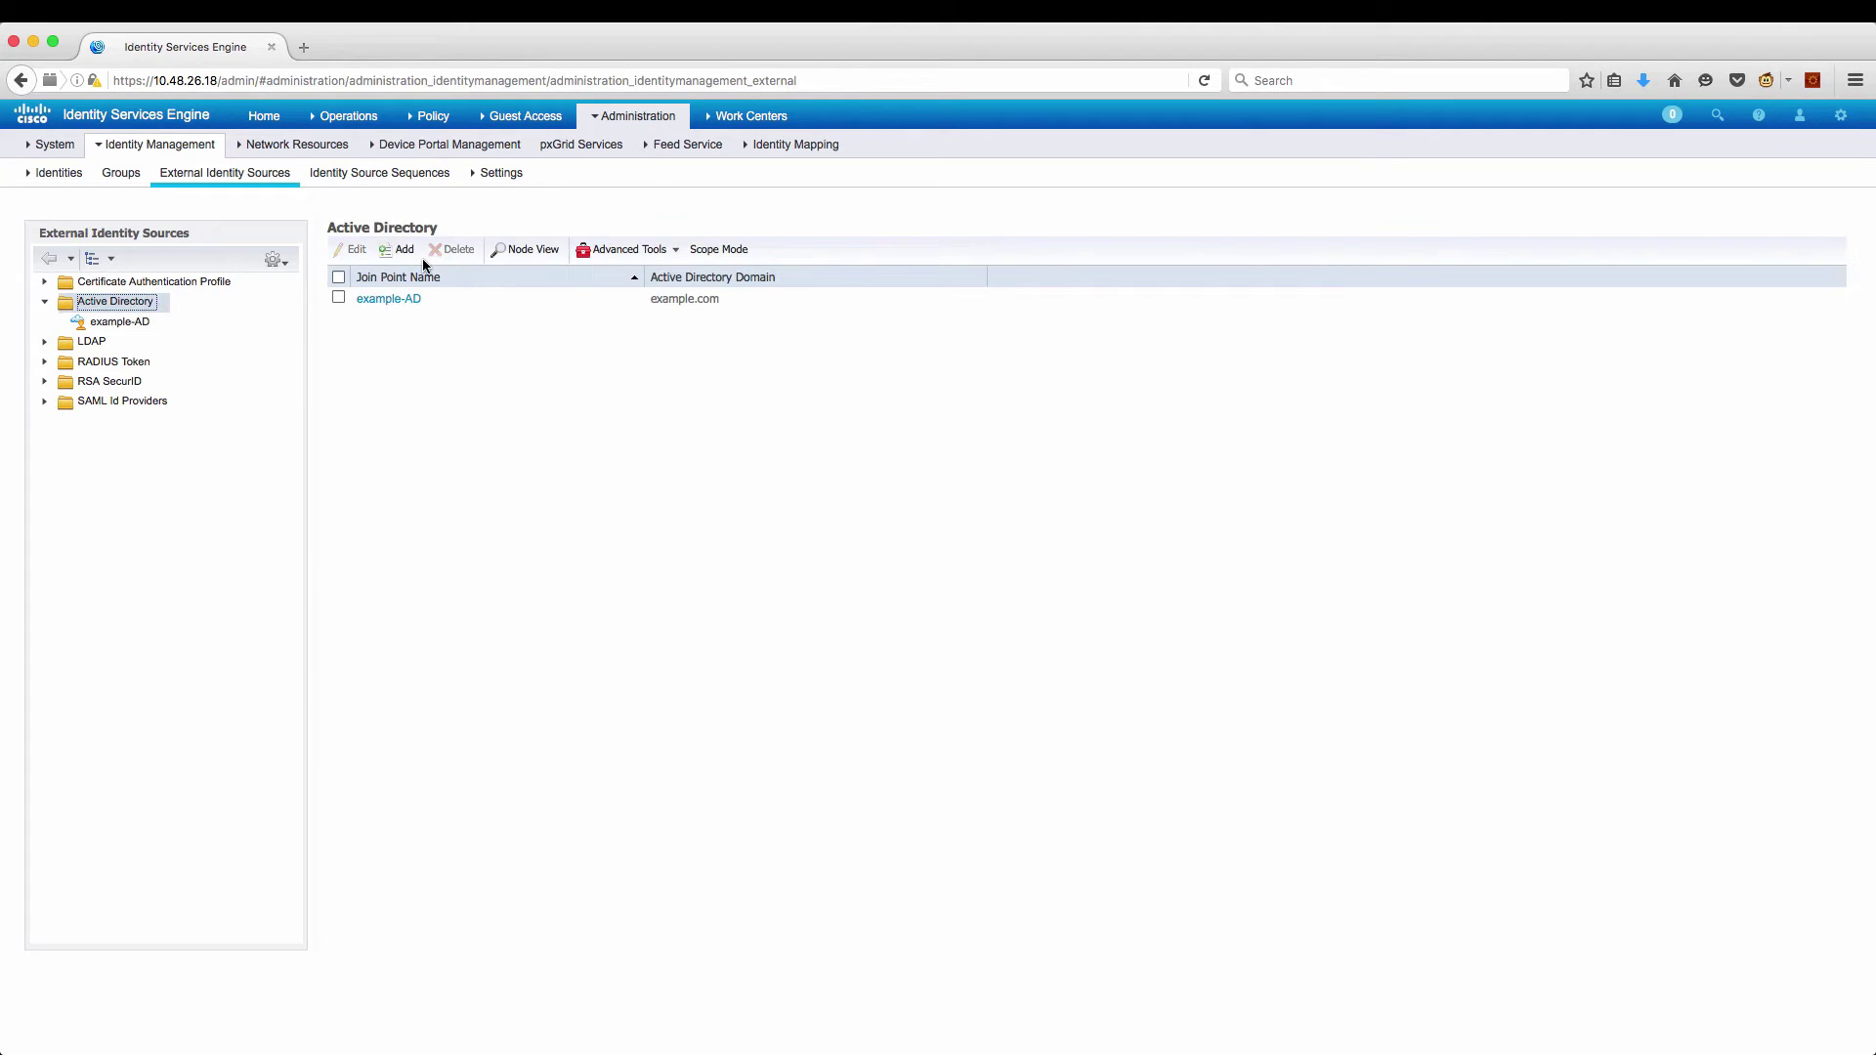
pyautogui.click(398, 249)
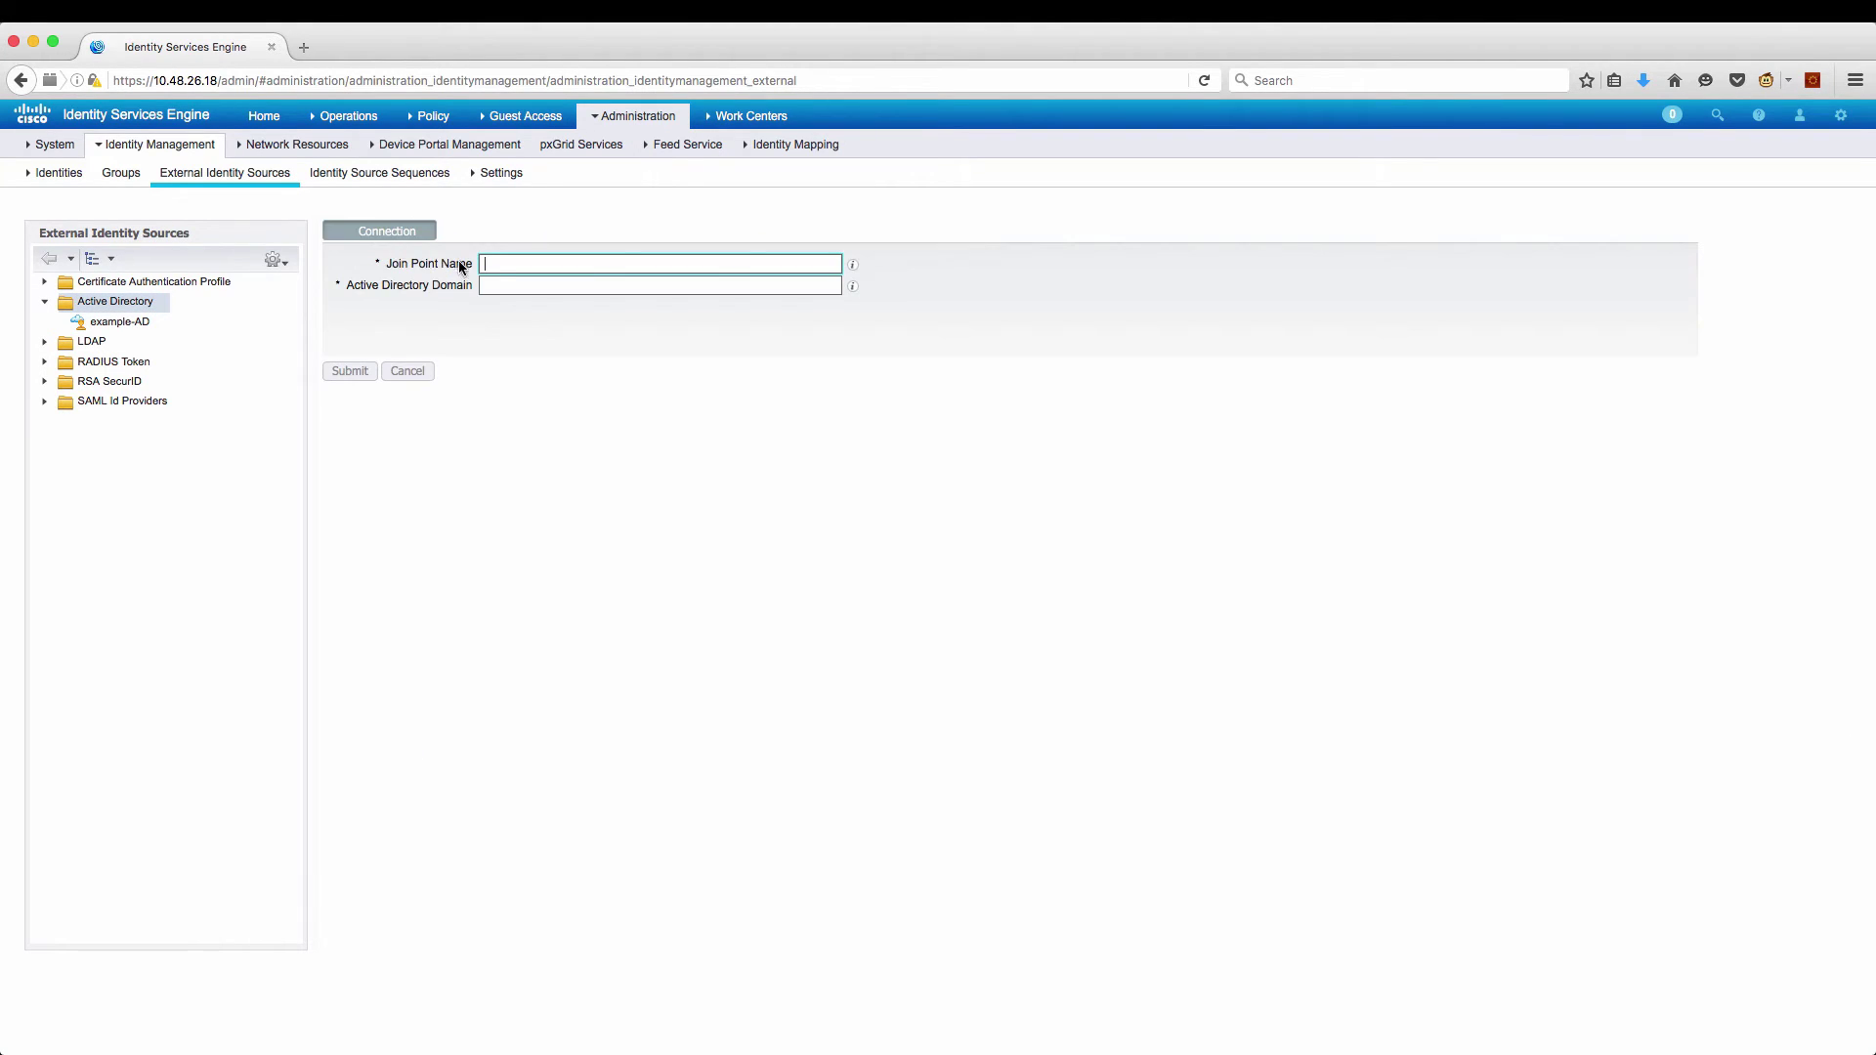
pyautogui.write('wrong')
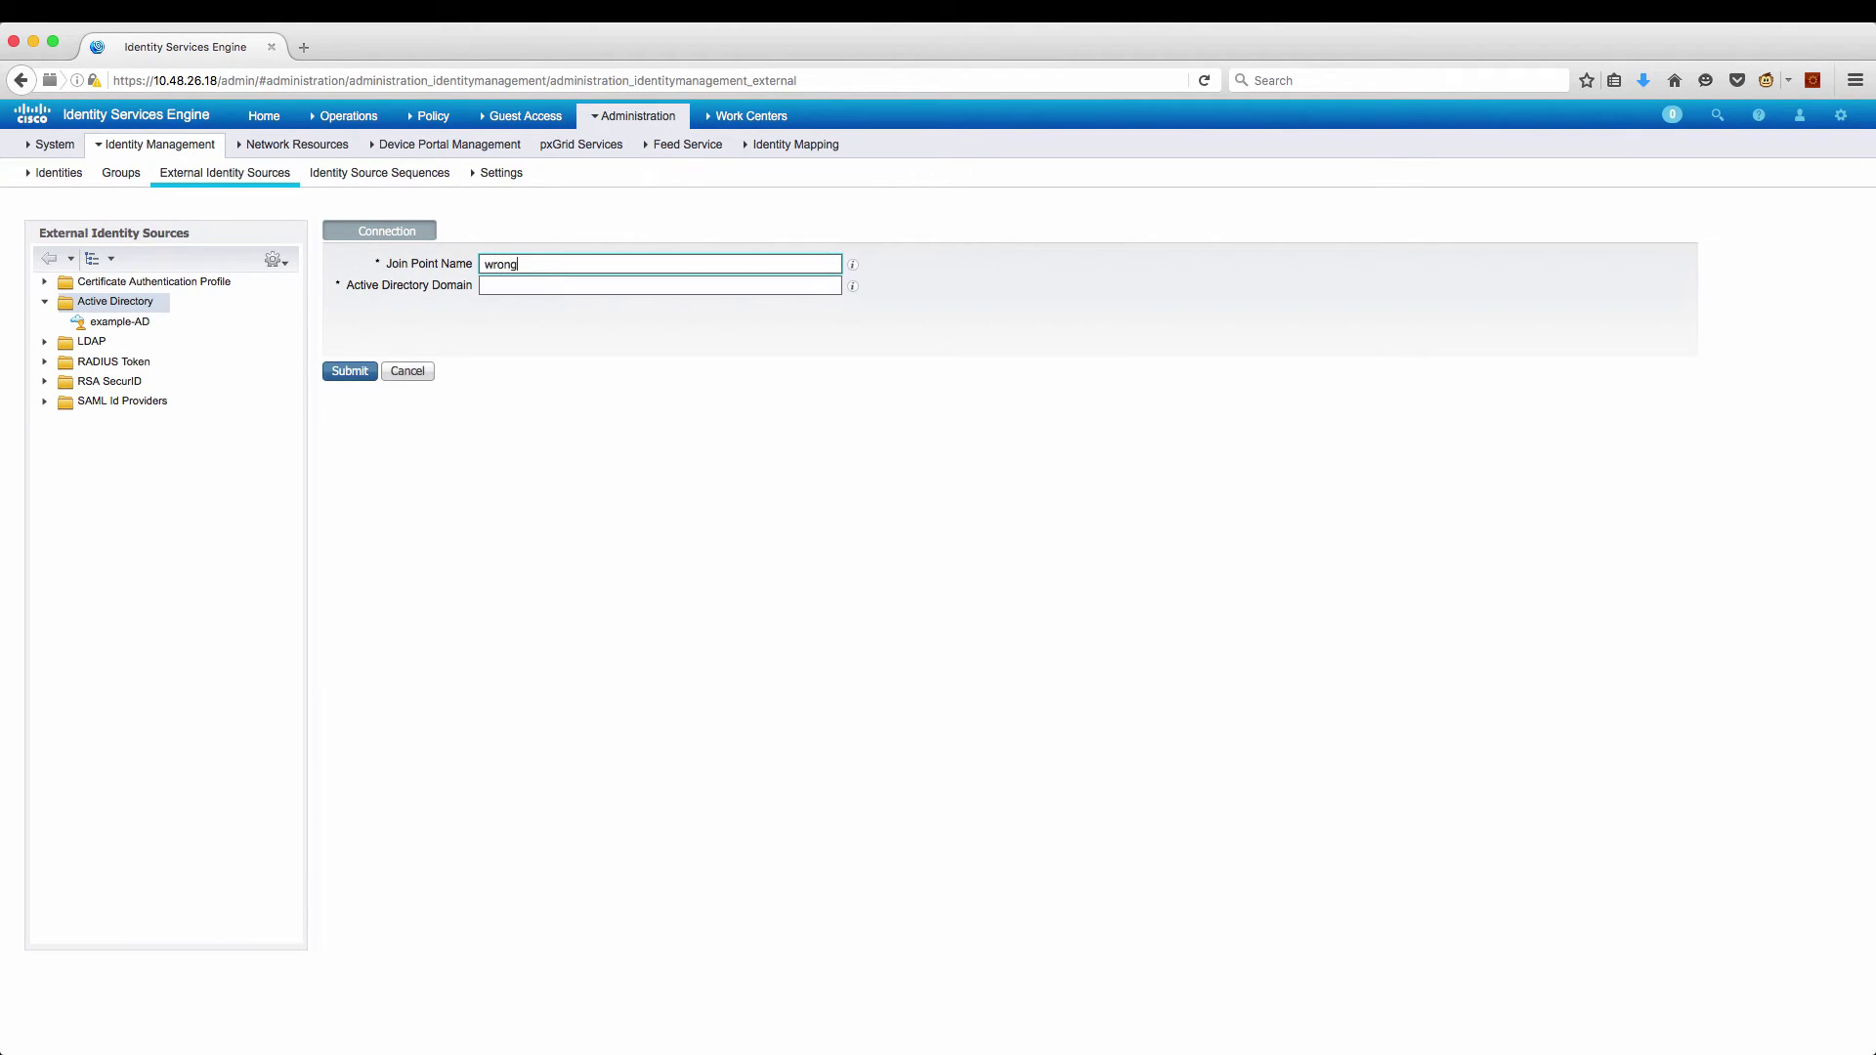
pyautogui.write('-ad')
pyautogui.click(498, 281)
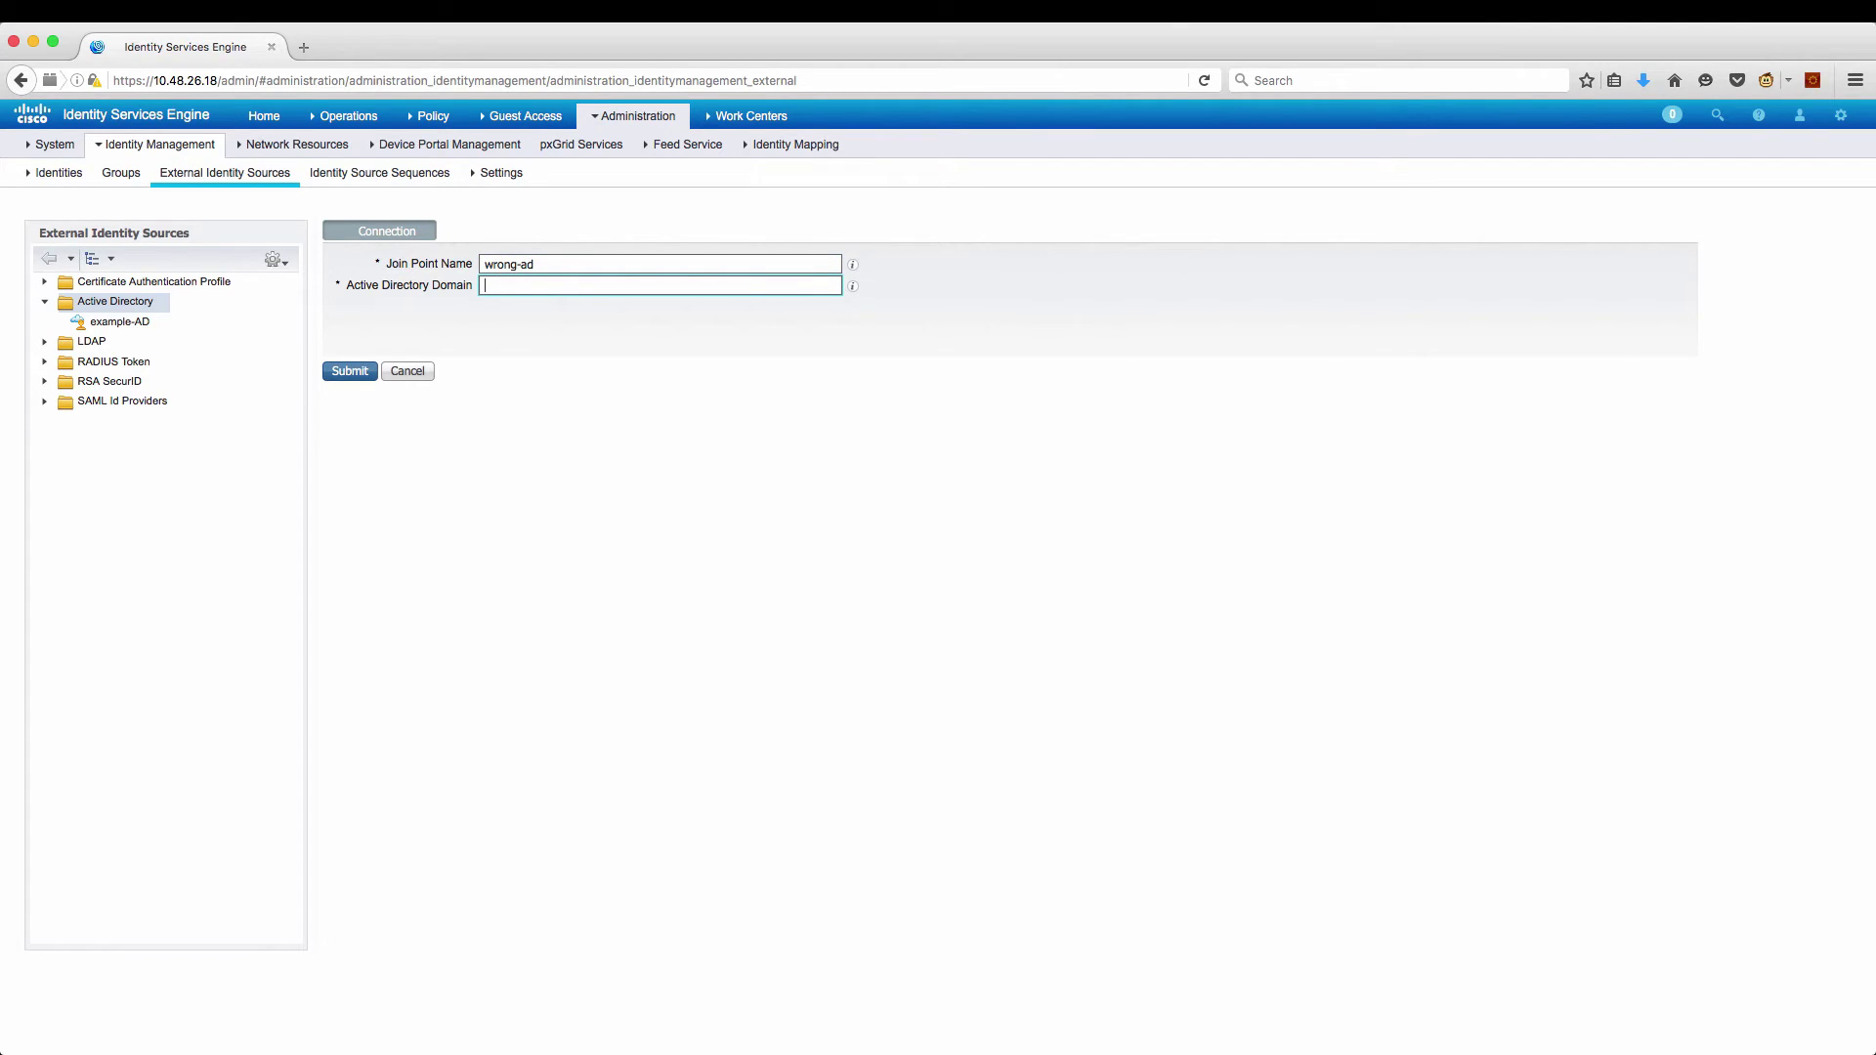
pyautogui.write('wrong.com')
pyautogui.click(335, 376)
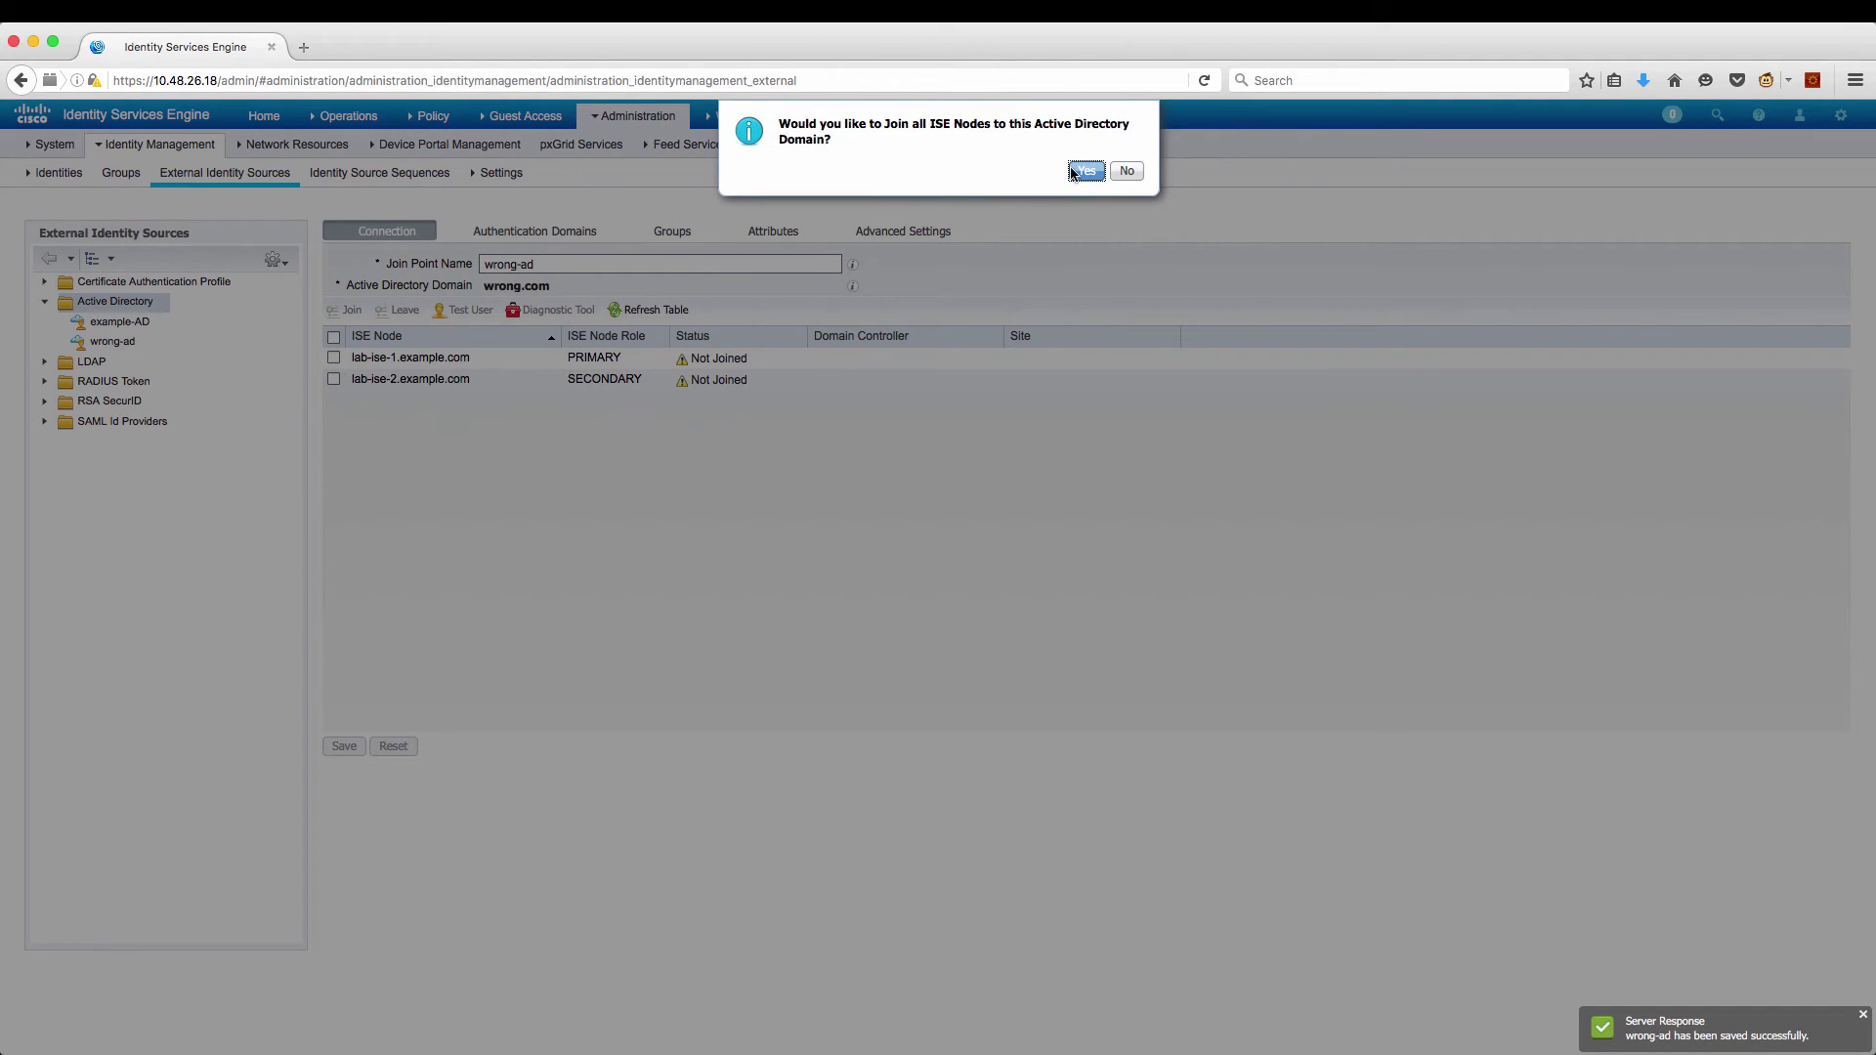
# Join all ISE nodes to wrong.com with the AD account's user name and password.
pyautogui.click(1086, 171)
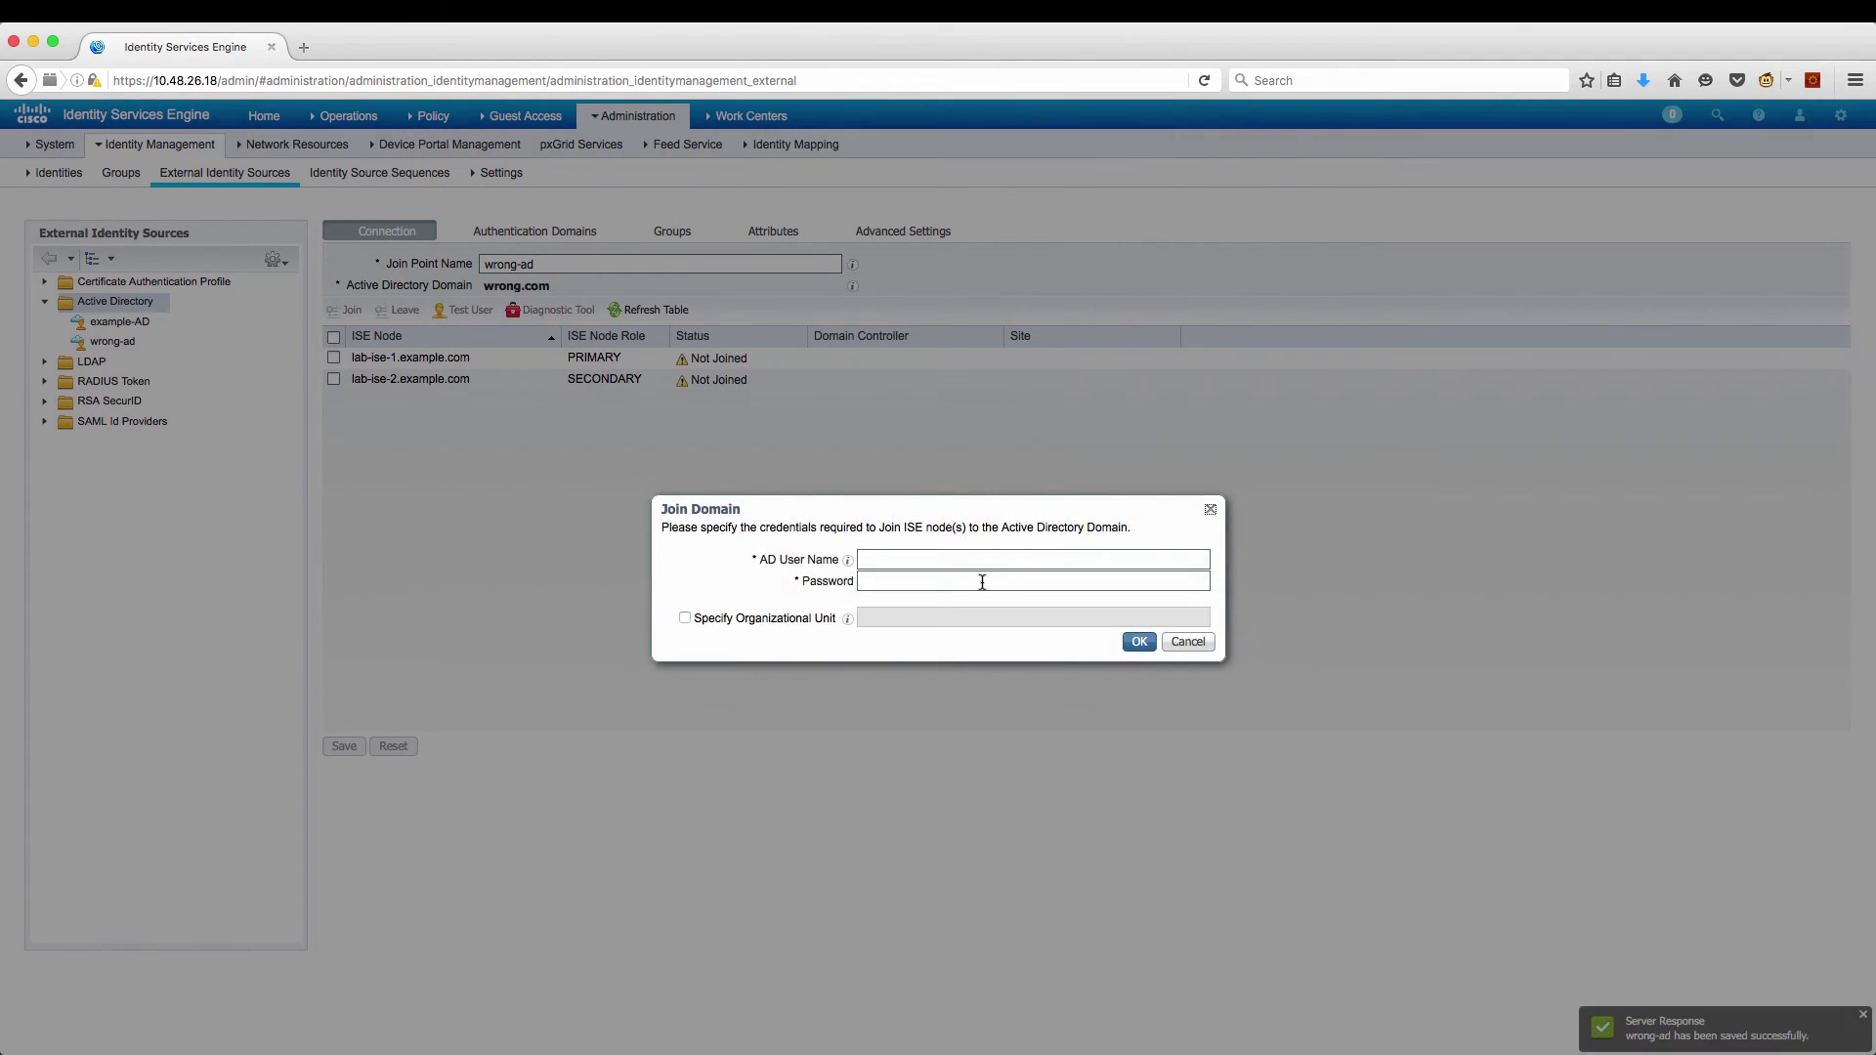
pyautogui.click(980, 564)
pyautogui.click(973, 576)
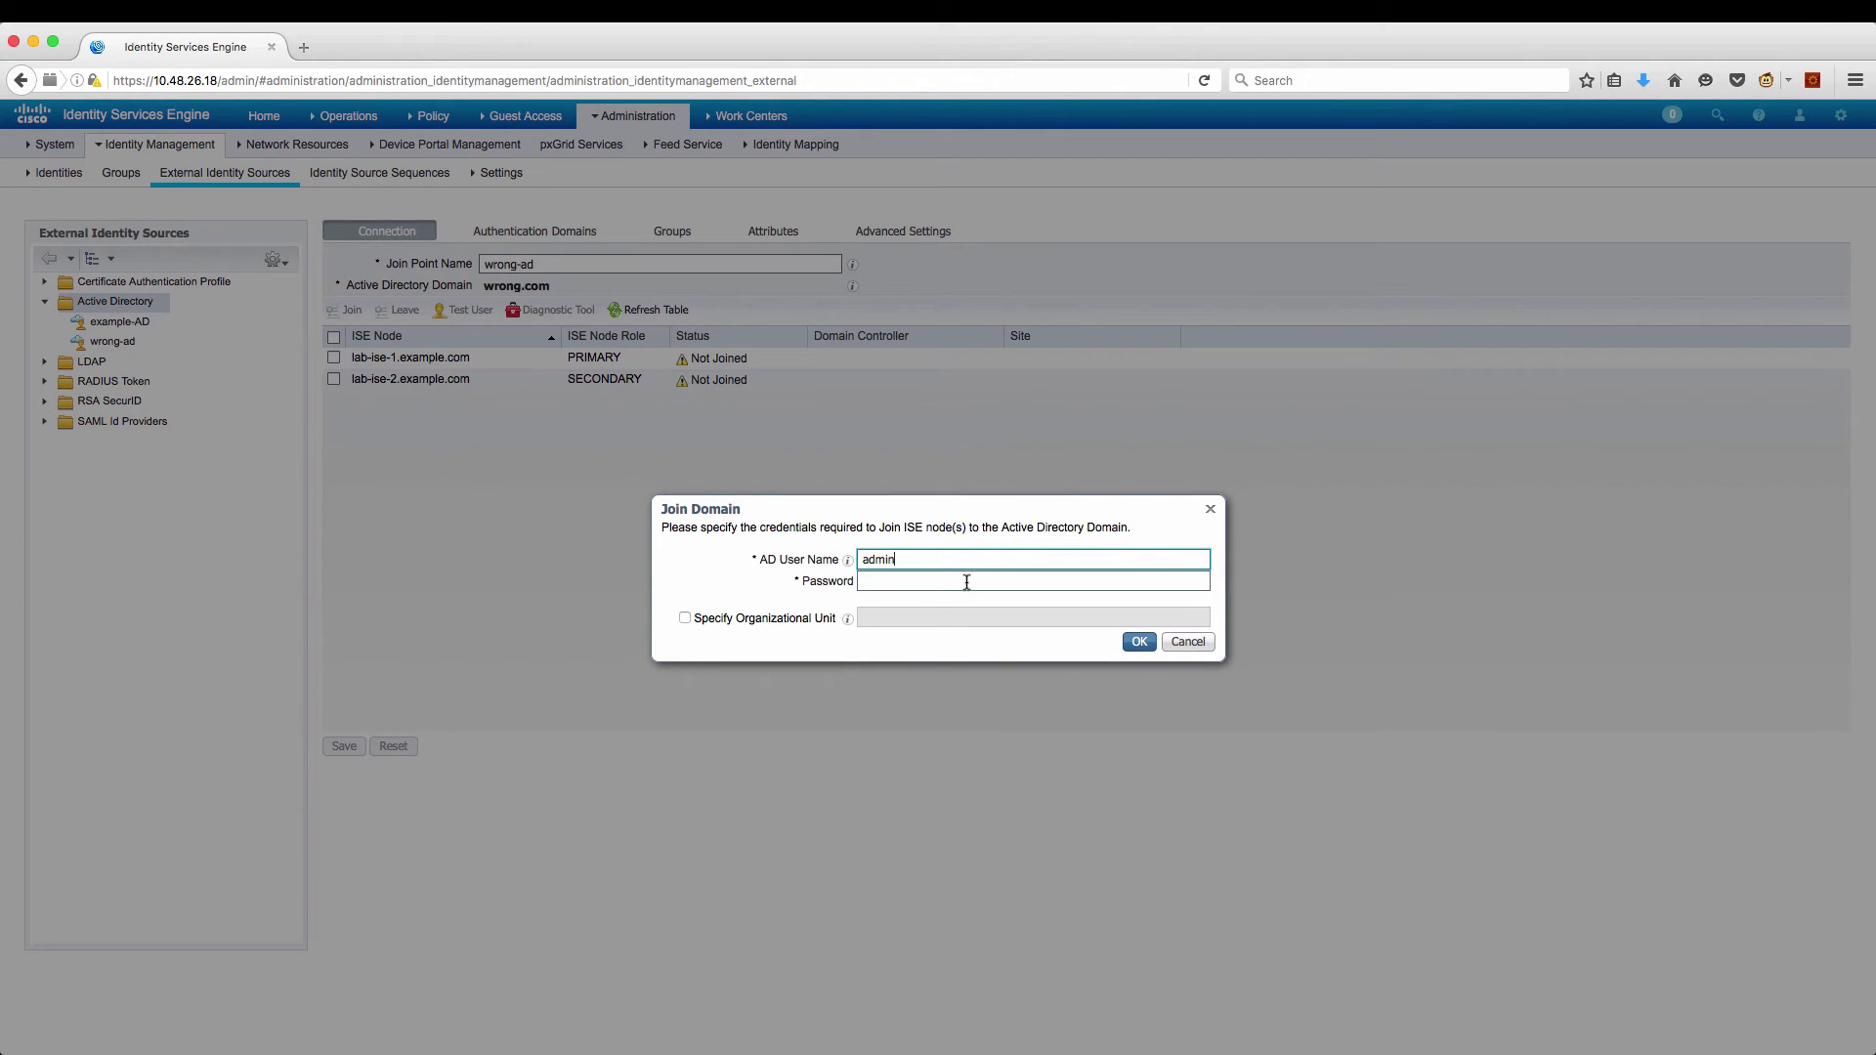
pyautogui.click(969, 581)
pyautogui.write('***')
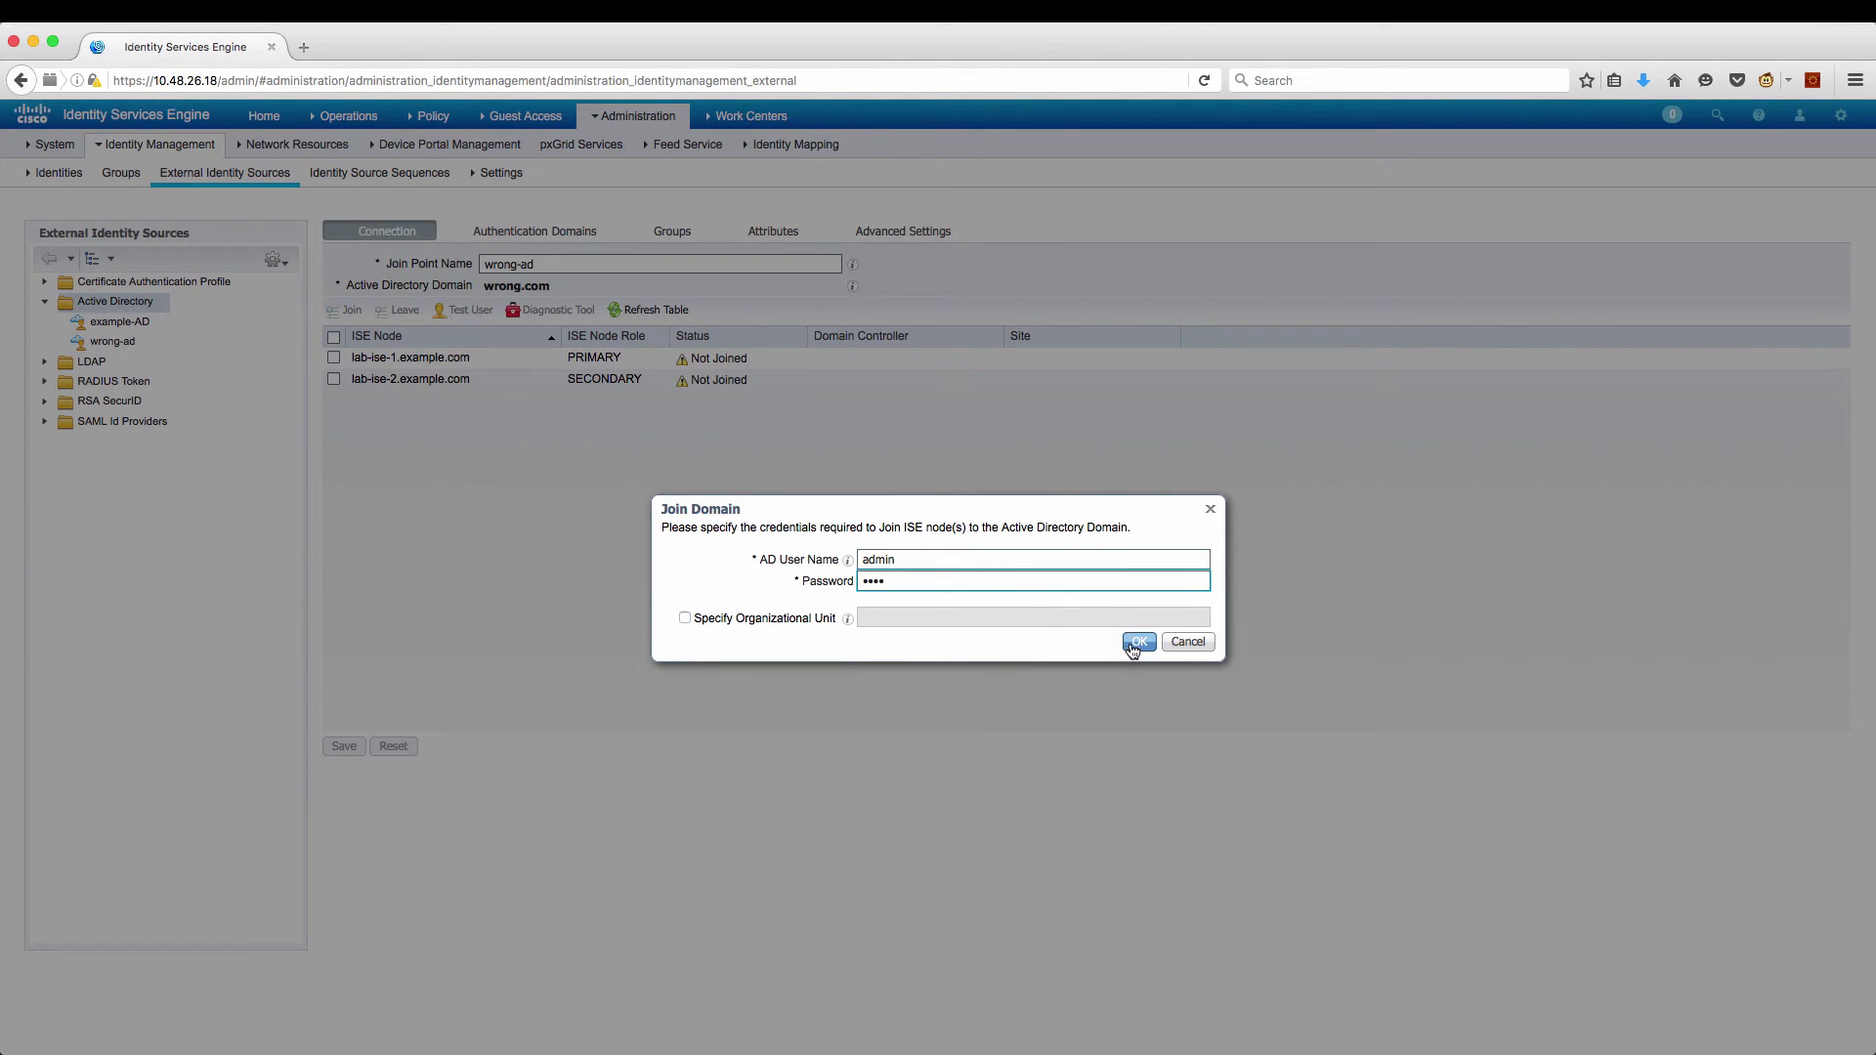
pyautogui.click(1138, 642)
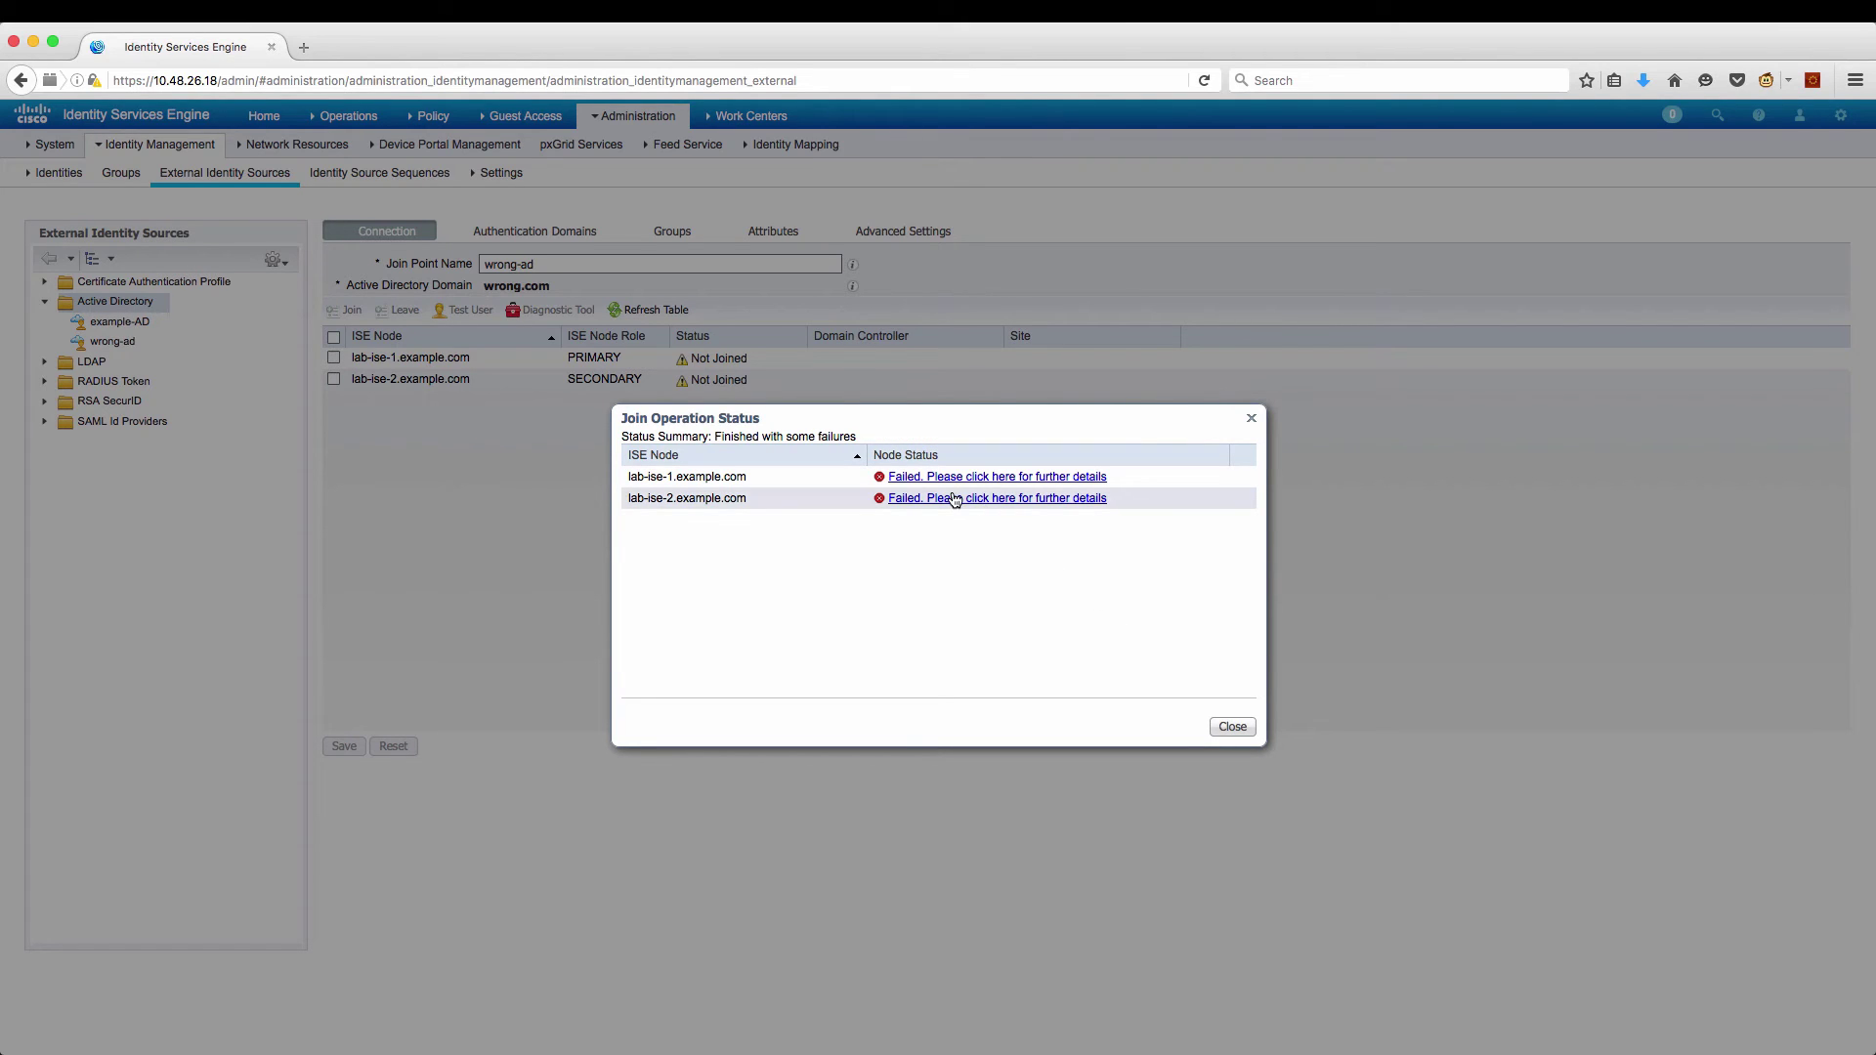
# Inspect lab-ise-1's LW_ERROR_FAILED_FIND_DC failure details, then close both status reports.
pyautogui.click(924, 479)
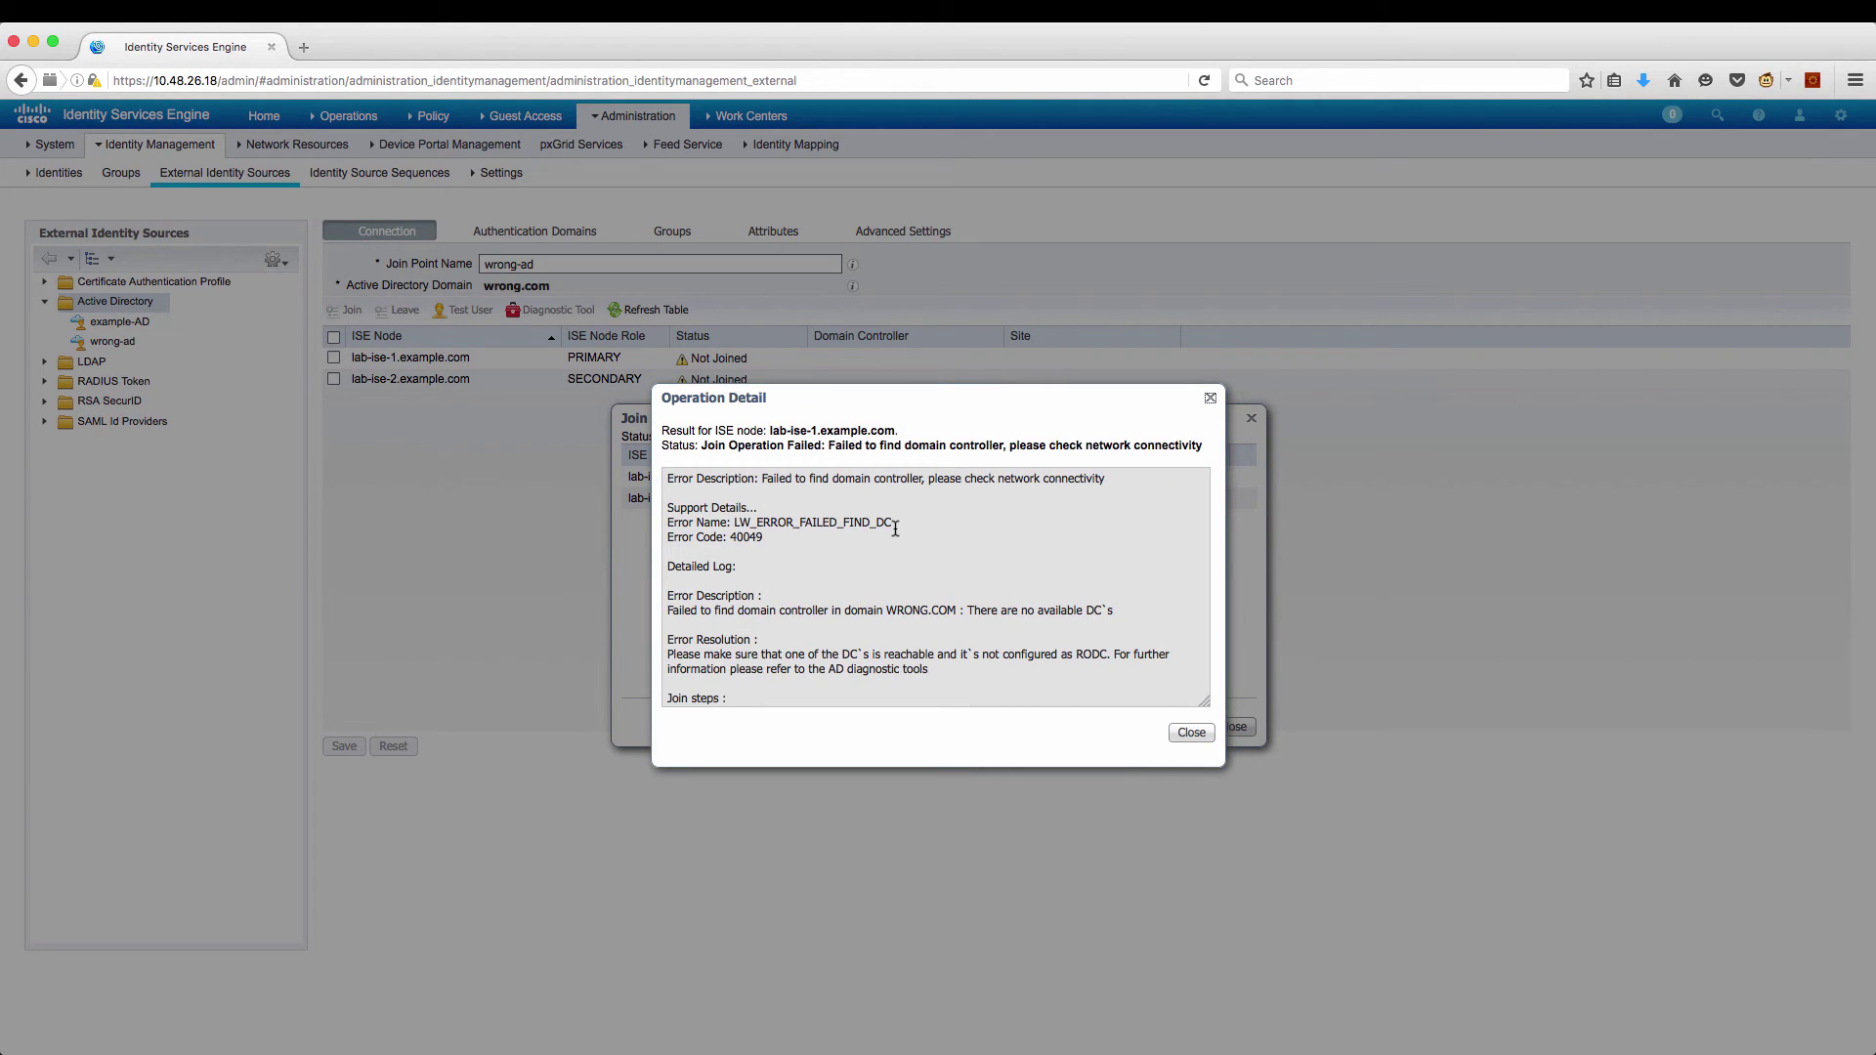
pyautogui.moveTo(892, 524); pyautogui.dragTo(806, 525)
pyautogui.click(1191, 733)
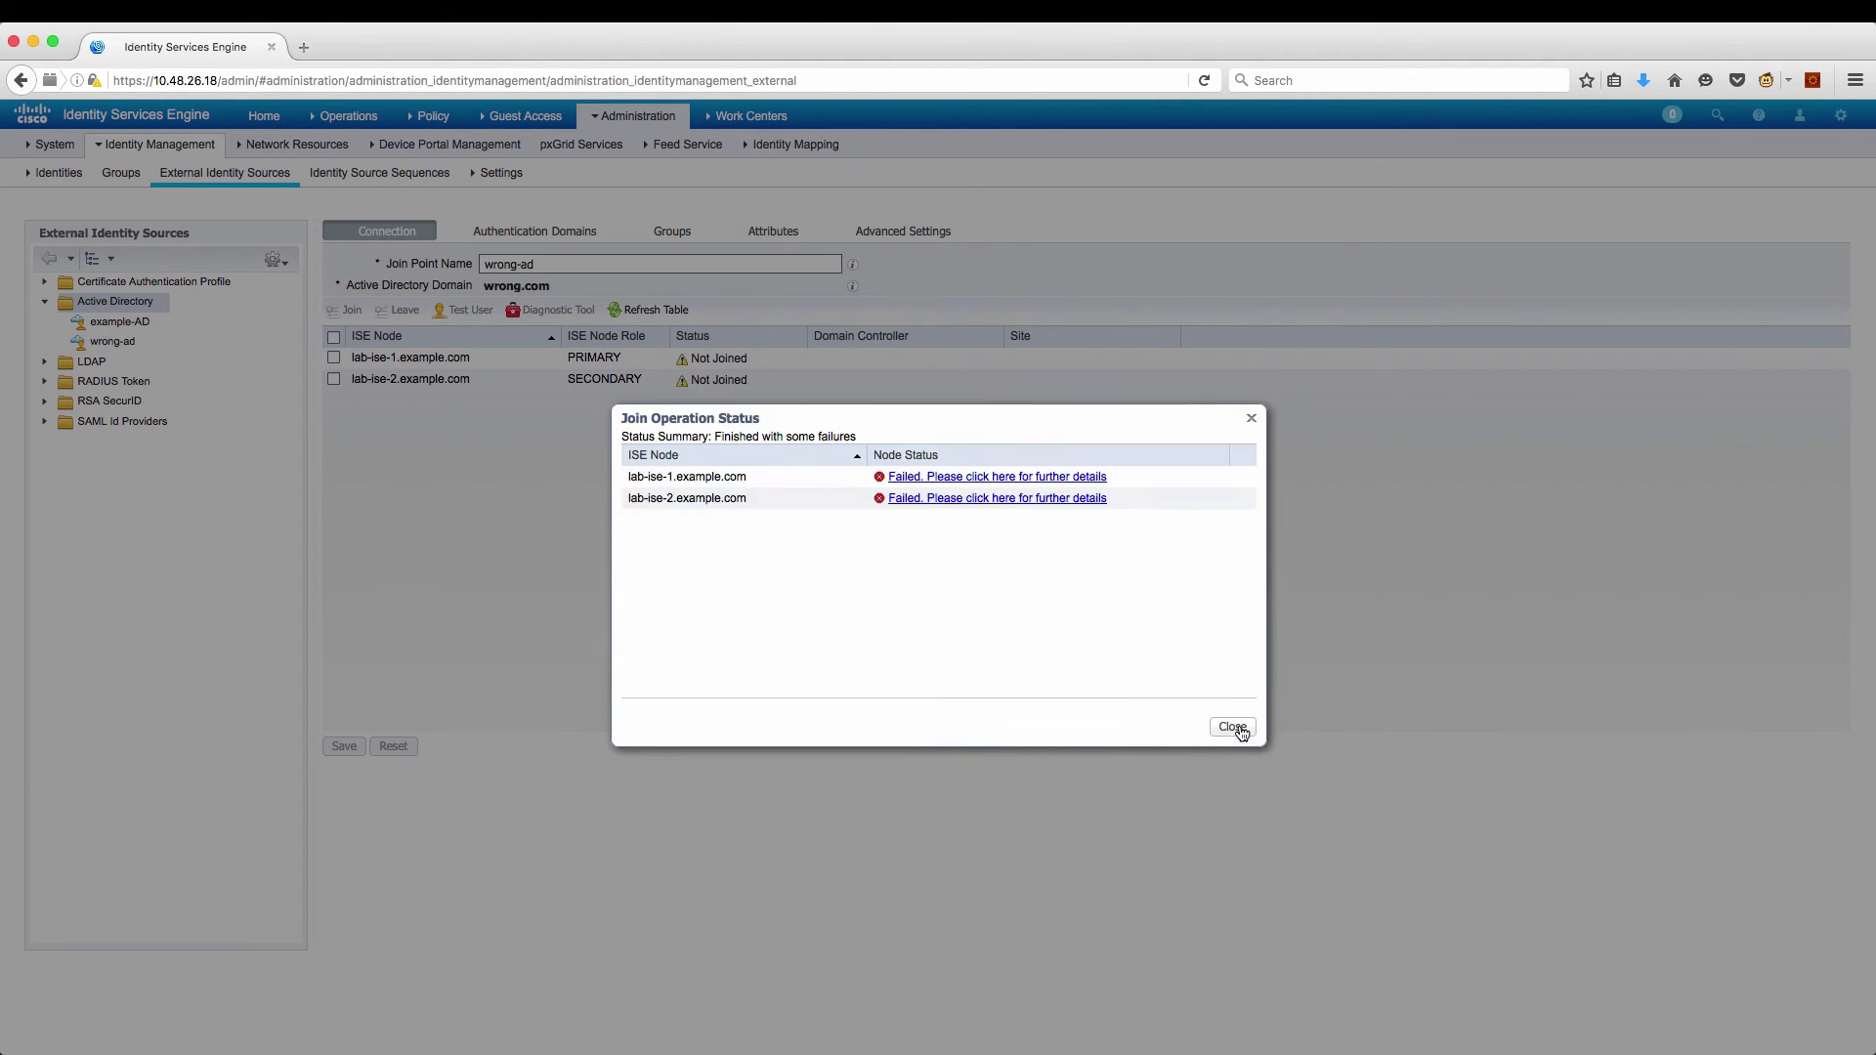
pyautogui.click(1232, 727)
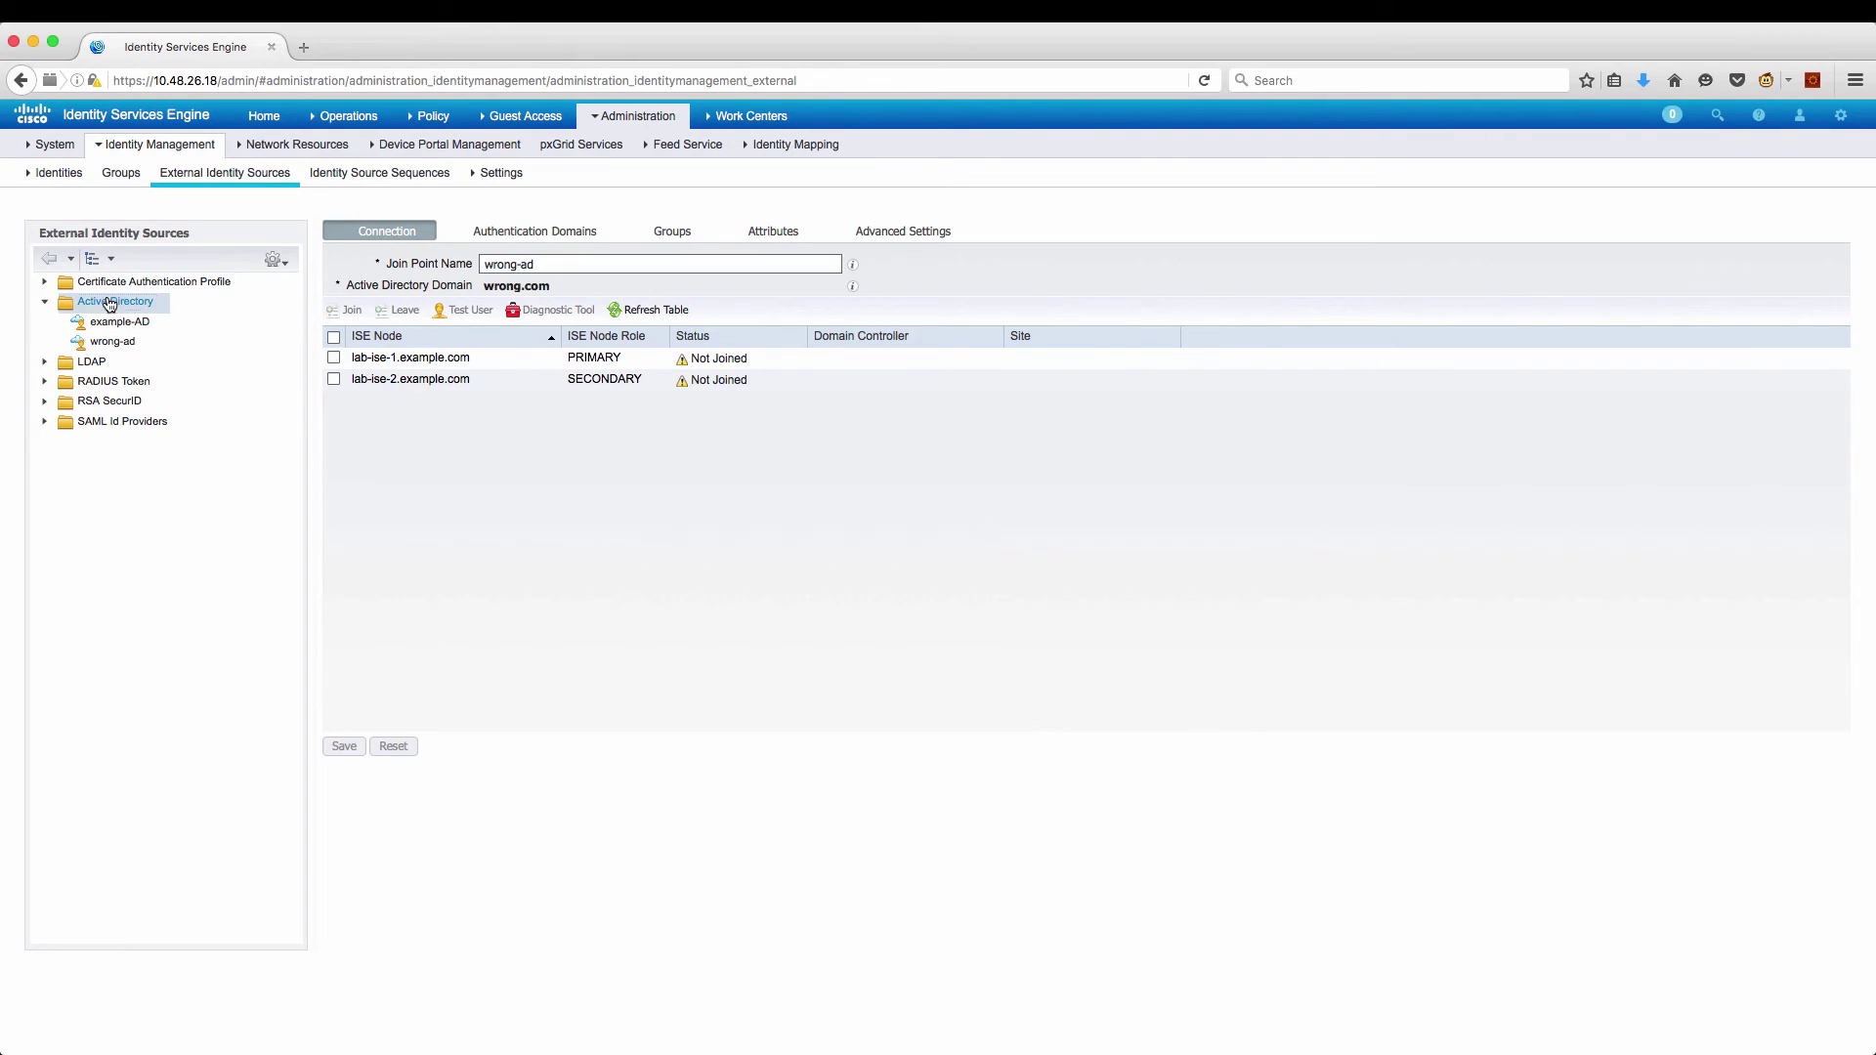
# Select the wrong-ad join point in the Active Directory list and delete it.
pyautogui.click(108, 303)
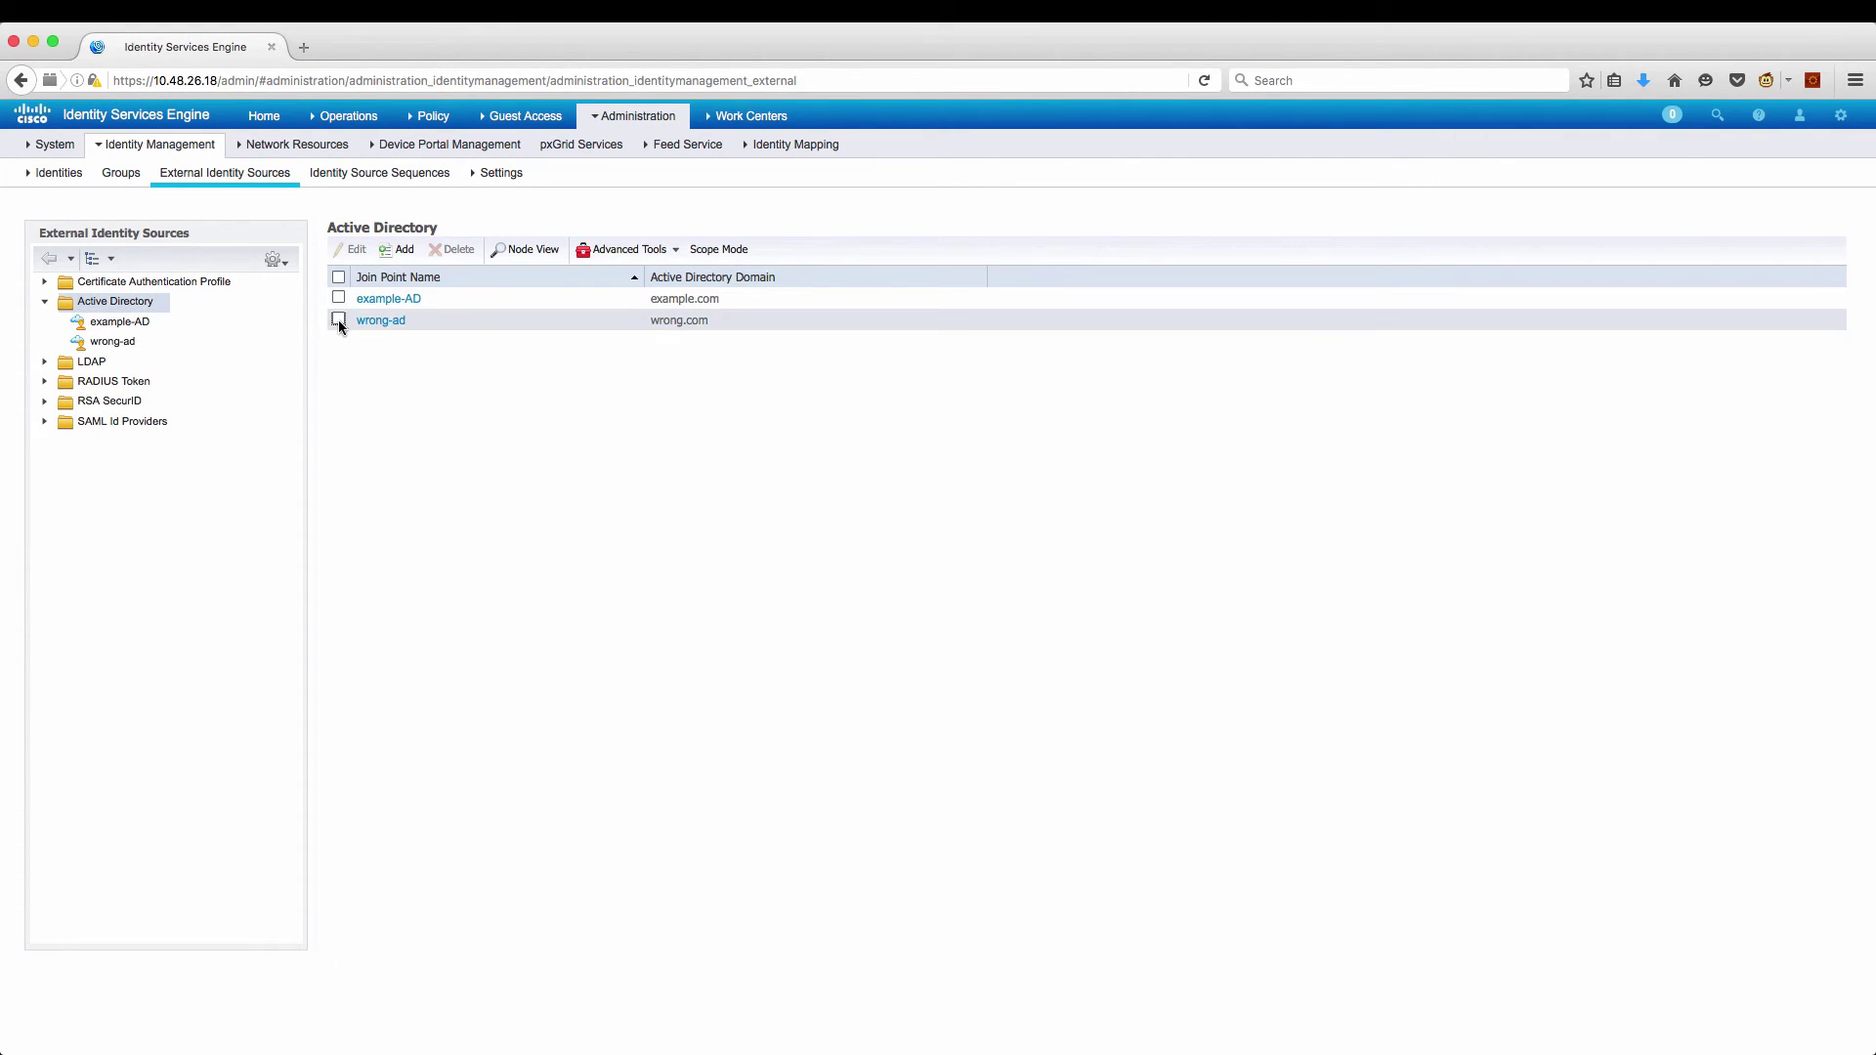
pyautogui.click(338, 320)
pyautogui.click(457, 251)
pyautogui.click(1034, 172)
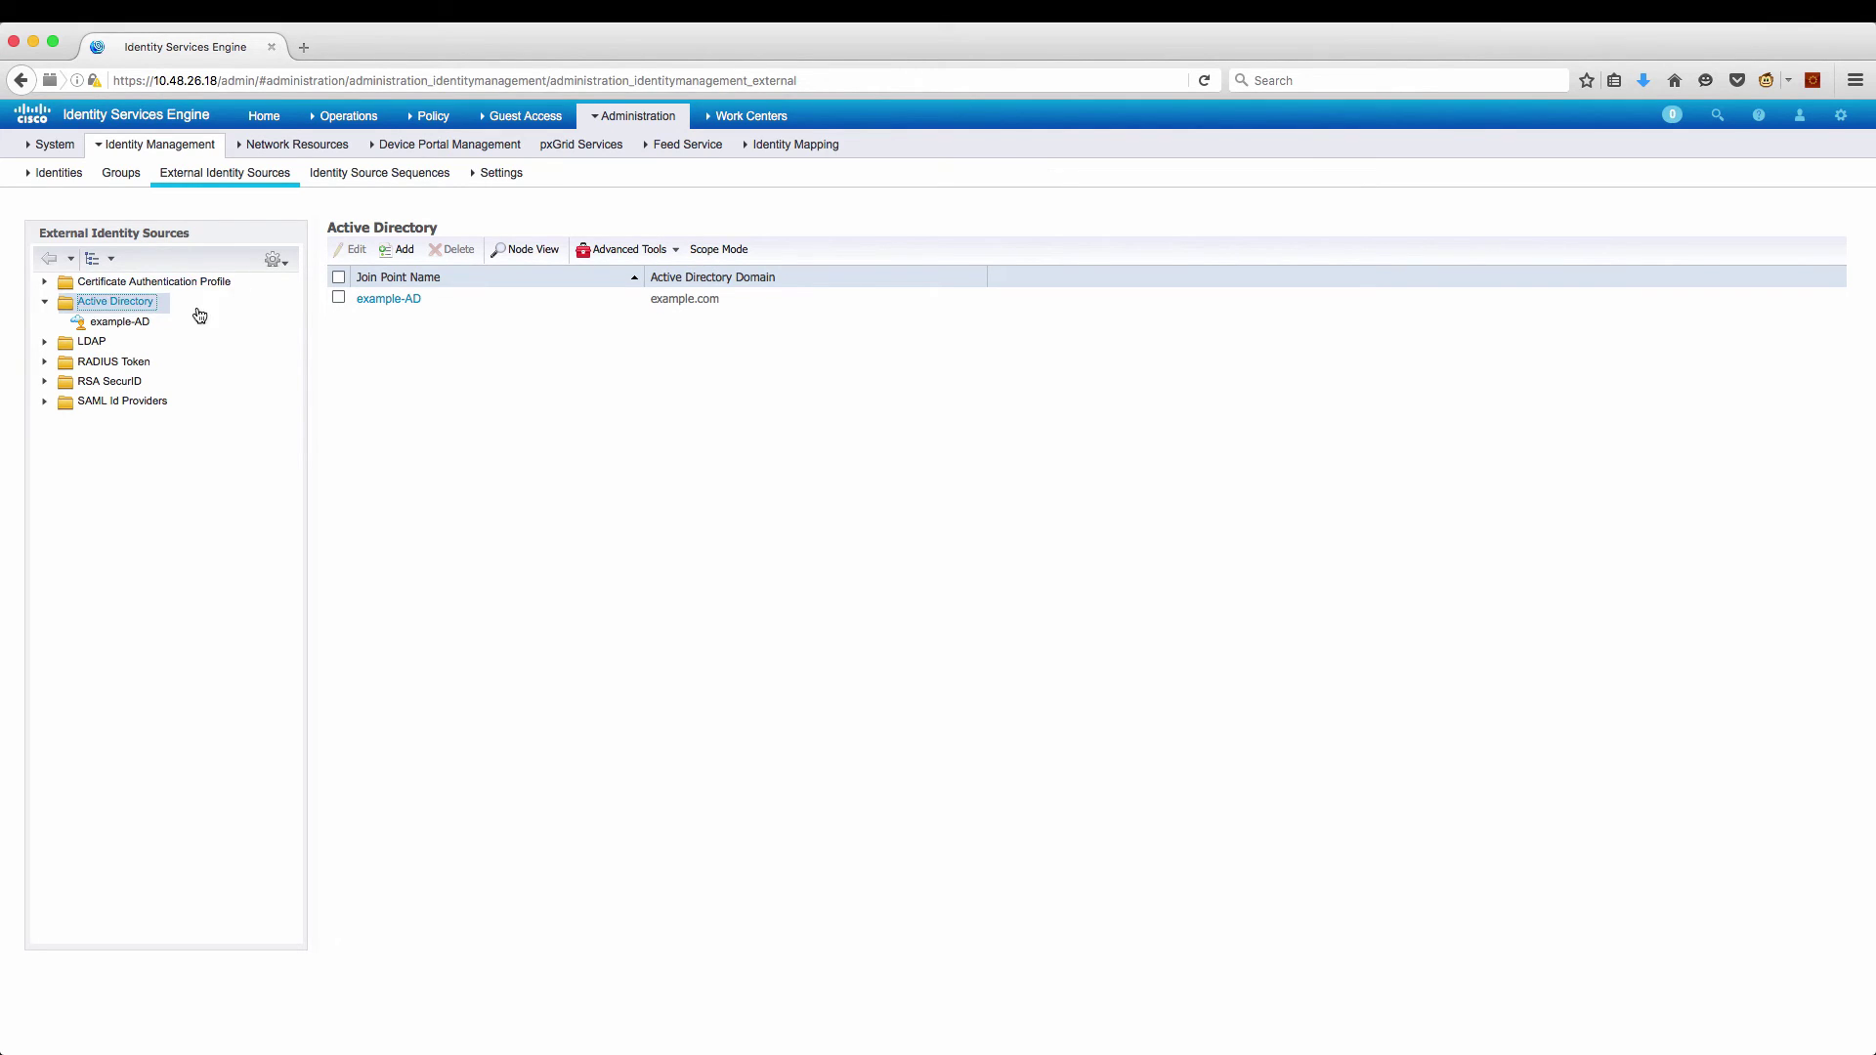
# Run a Test User authentication against example-AD on lab-ise-1 with the test account's username and password.
pyautogui.click(131, 322)
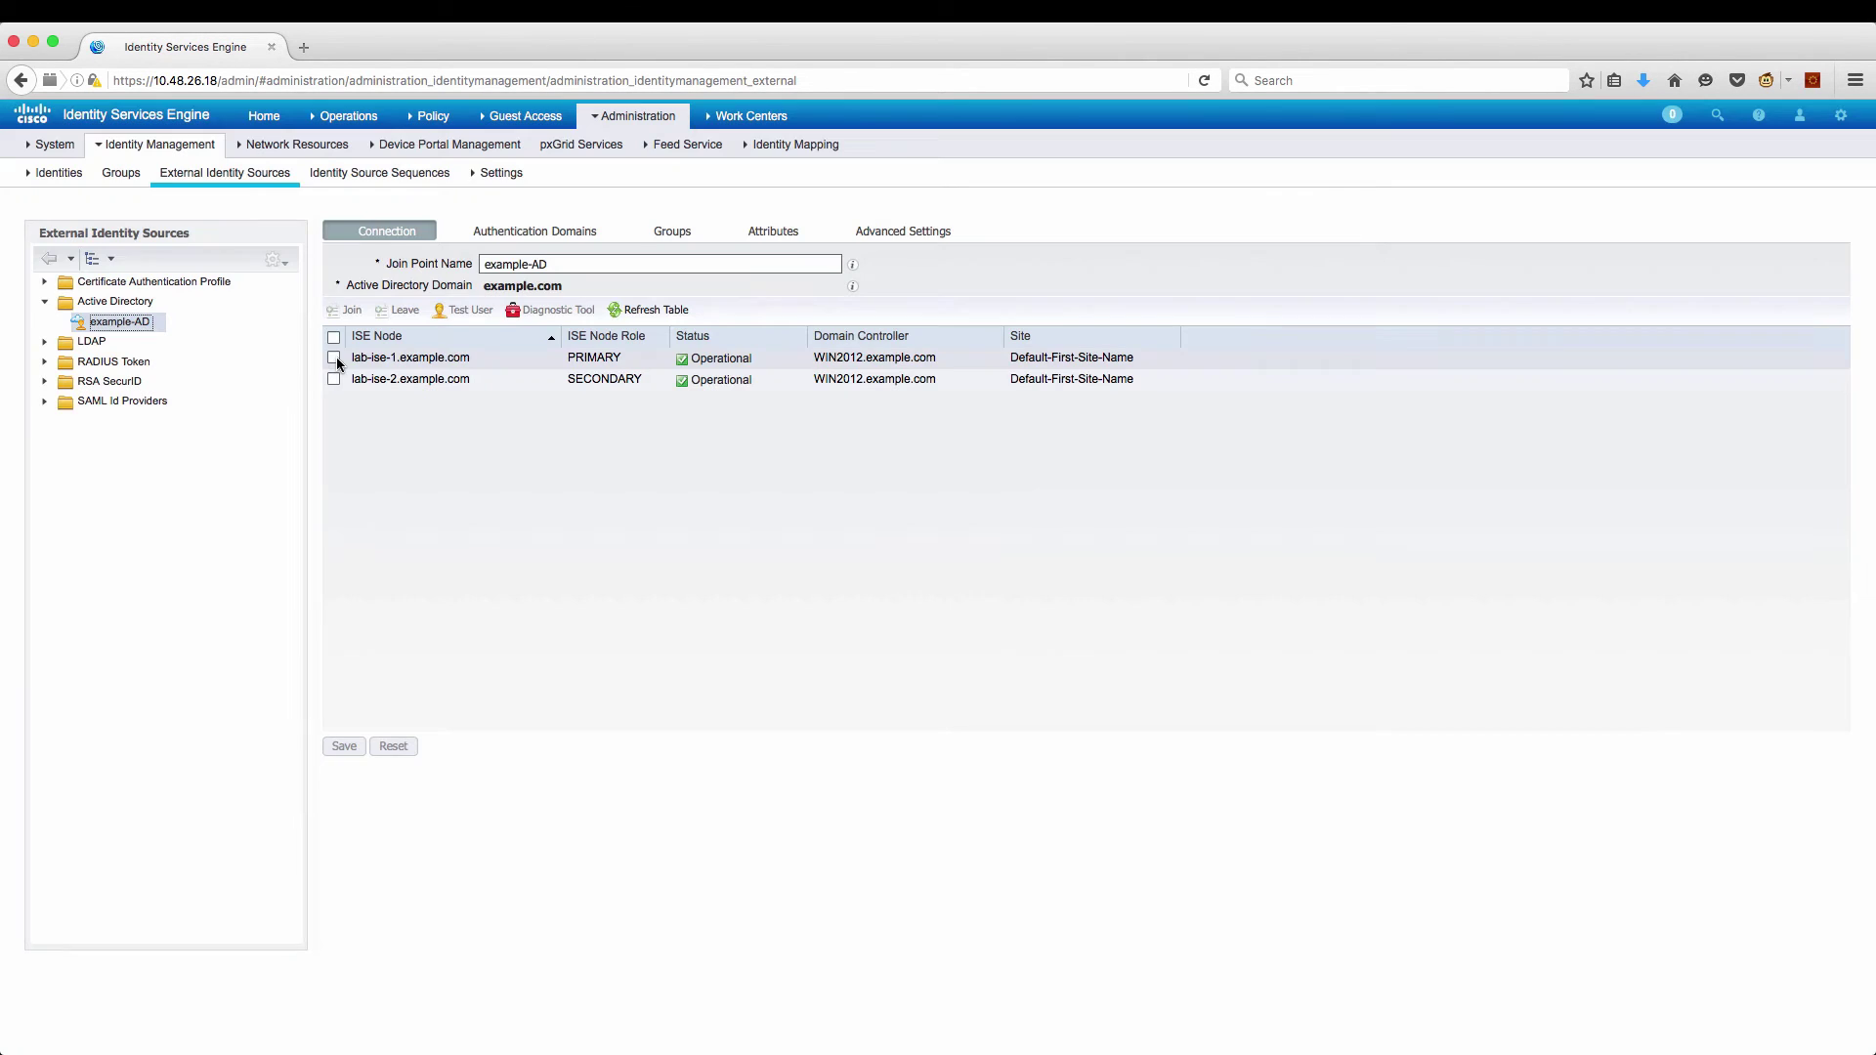
pyautogui.click(337, 358)
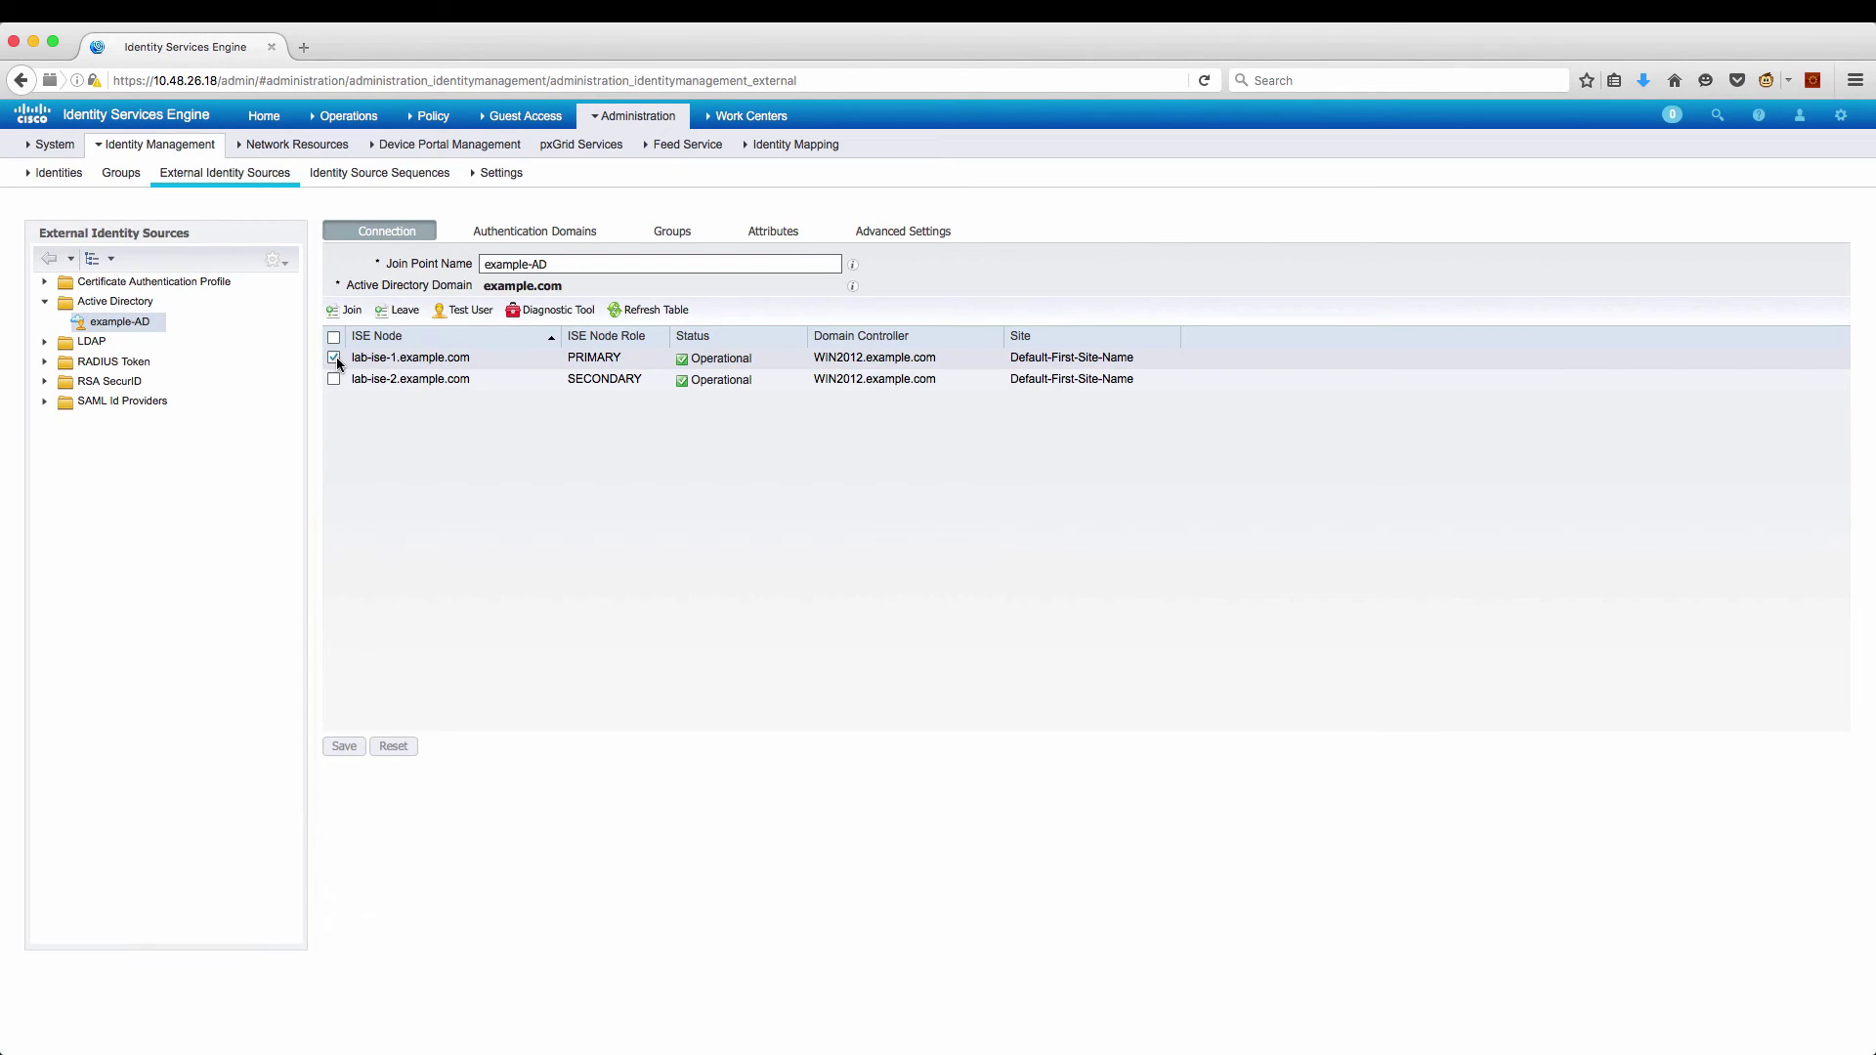
pyautogui.click(453, 312)
pyautogui.click(648, 333)
pyautogui.write('alice')
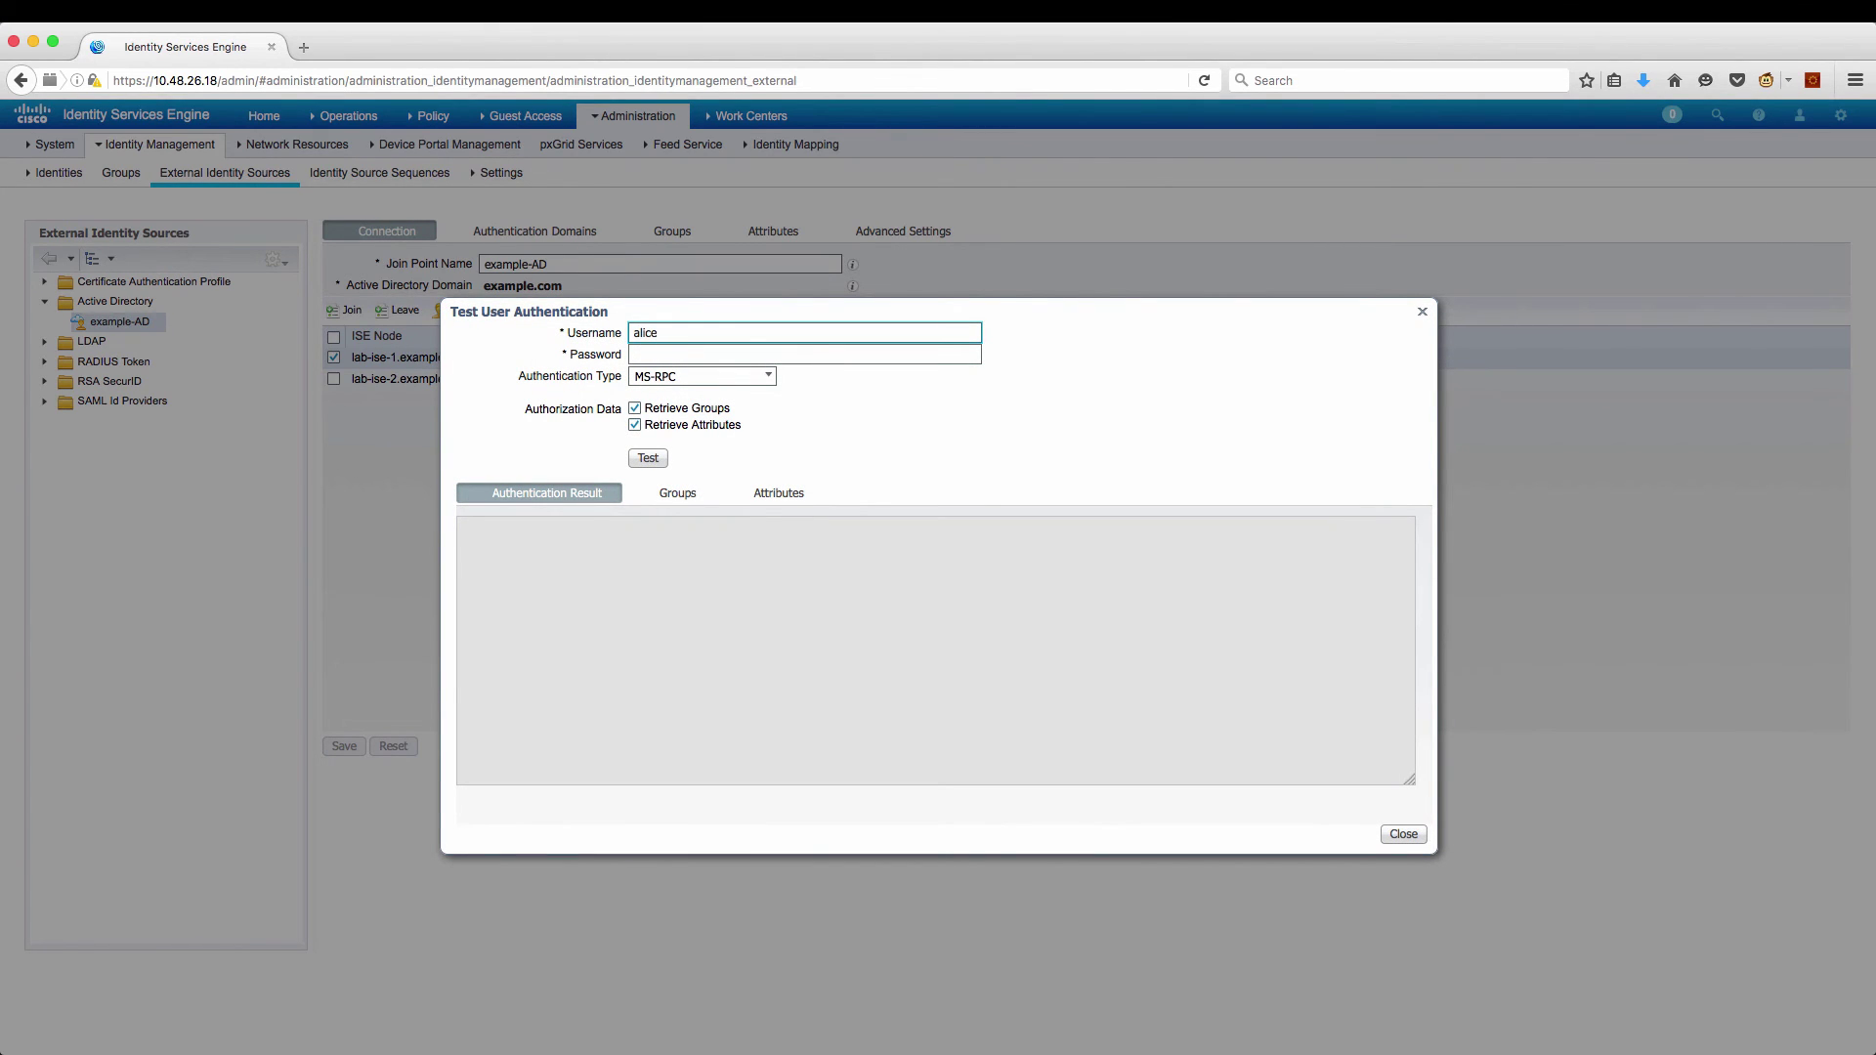
pyautogui.click(684, 354)
pyautogui.write('•••••••••')
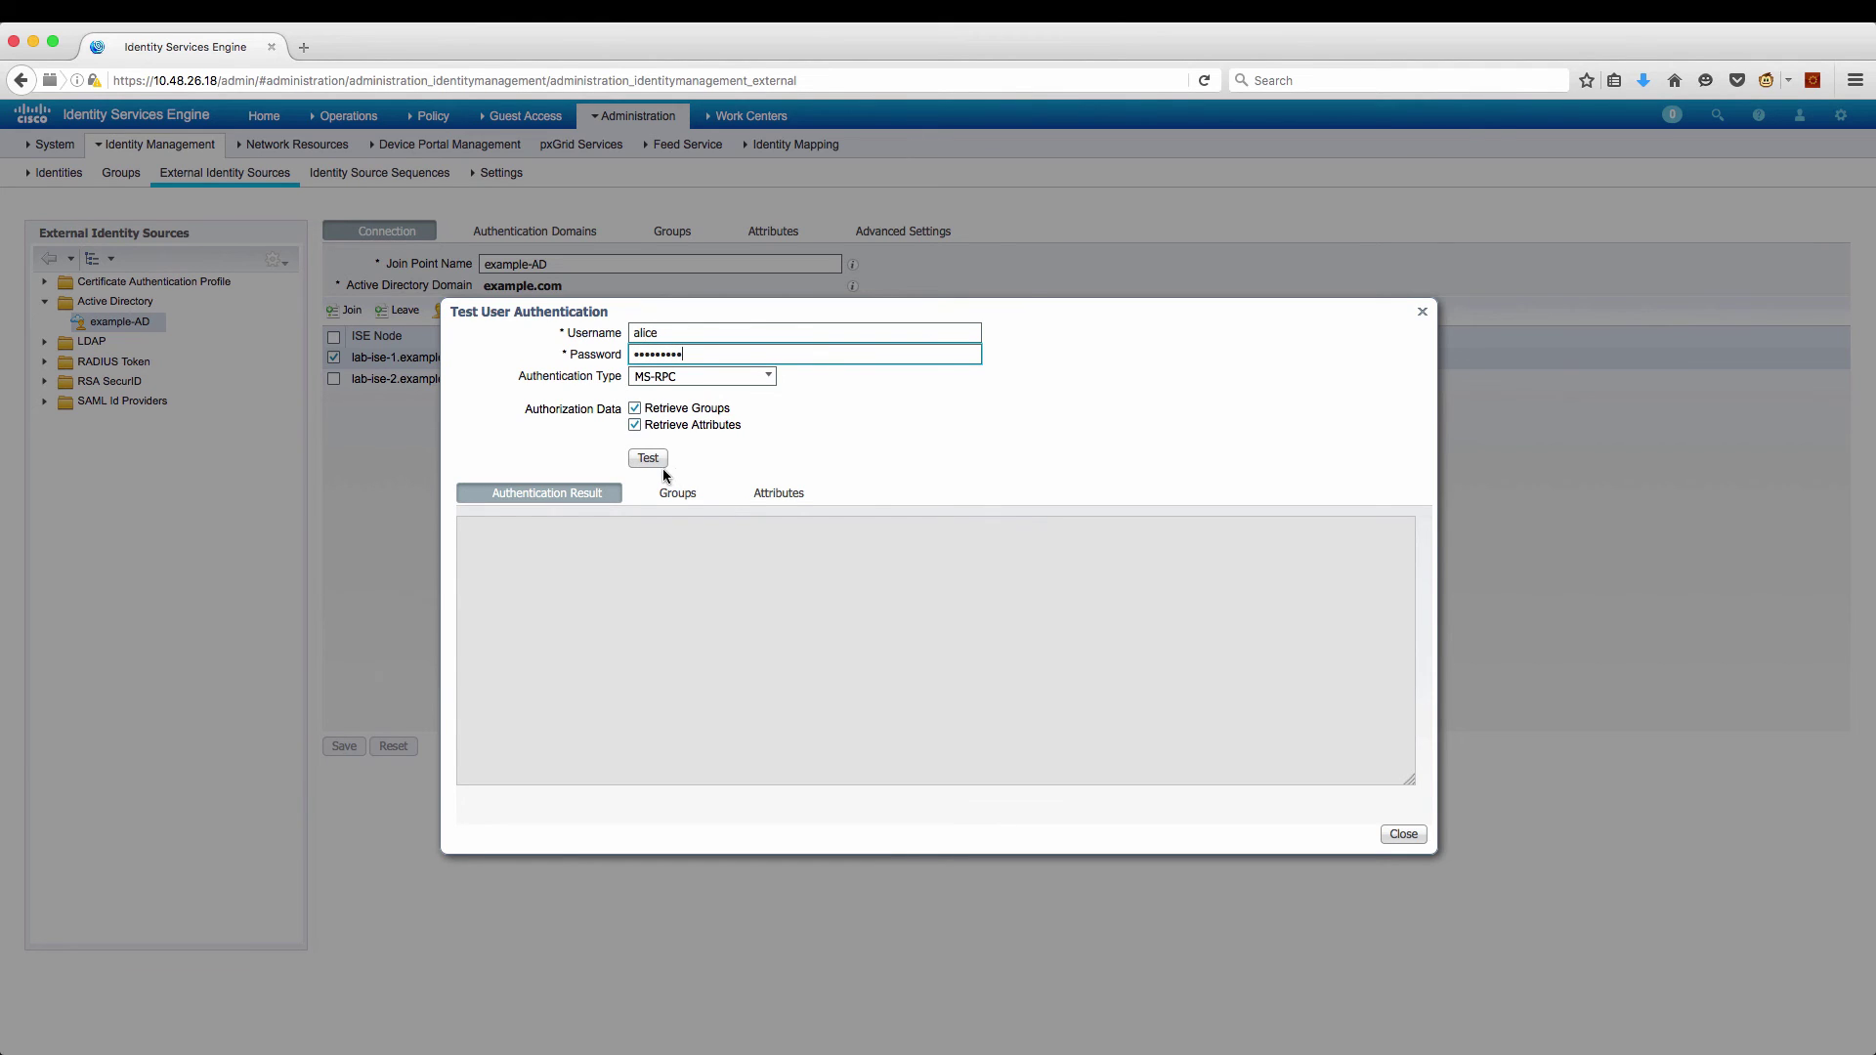
pyautogui.click(659, 463)
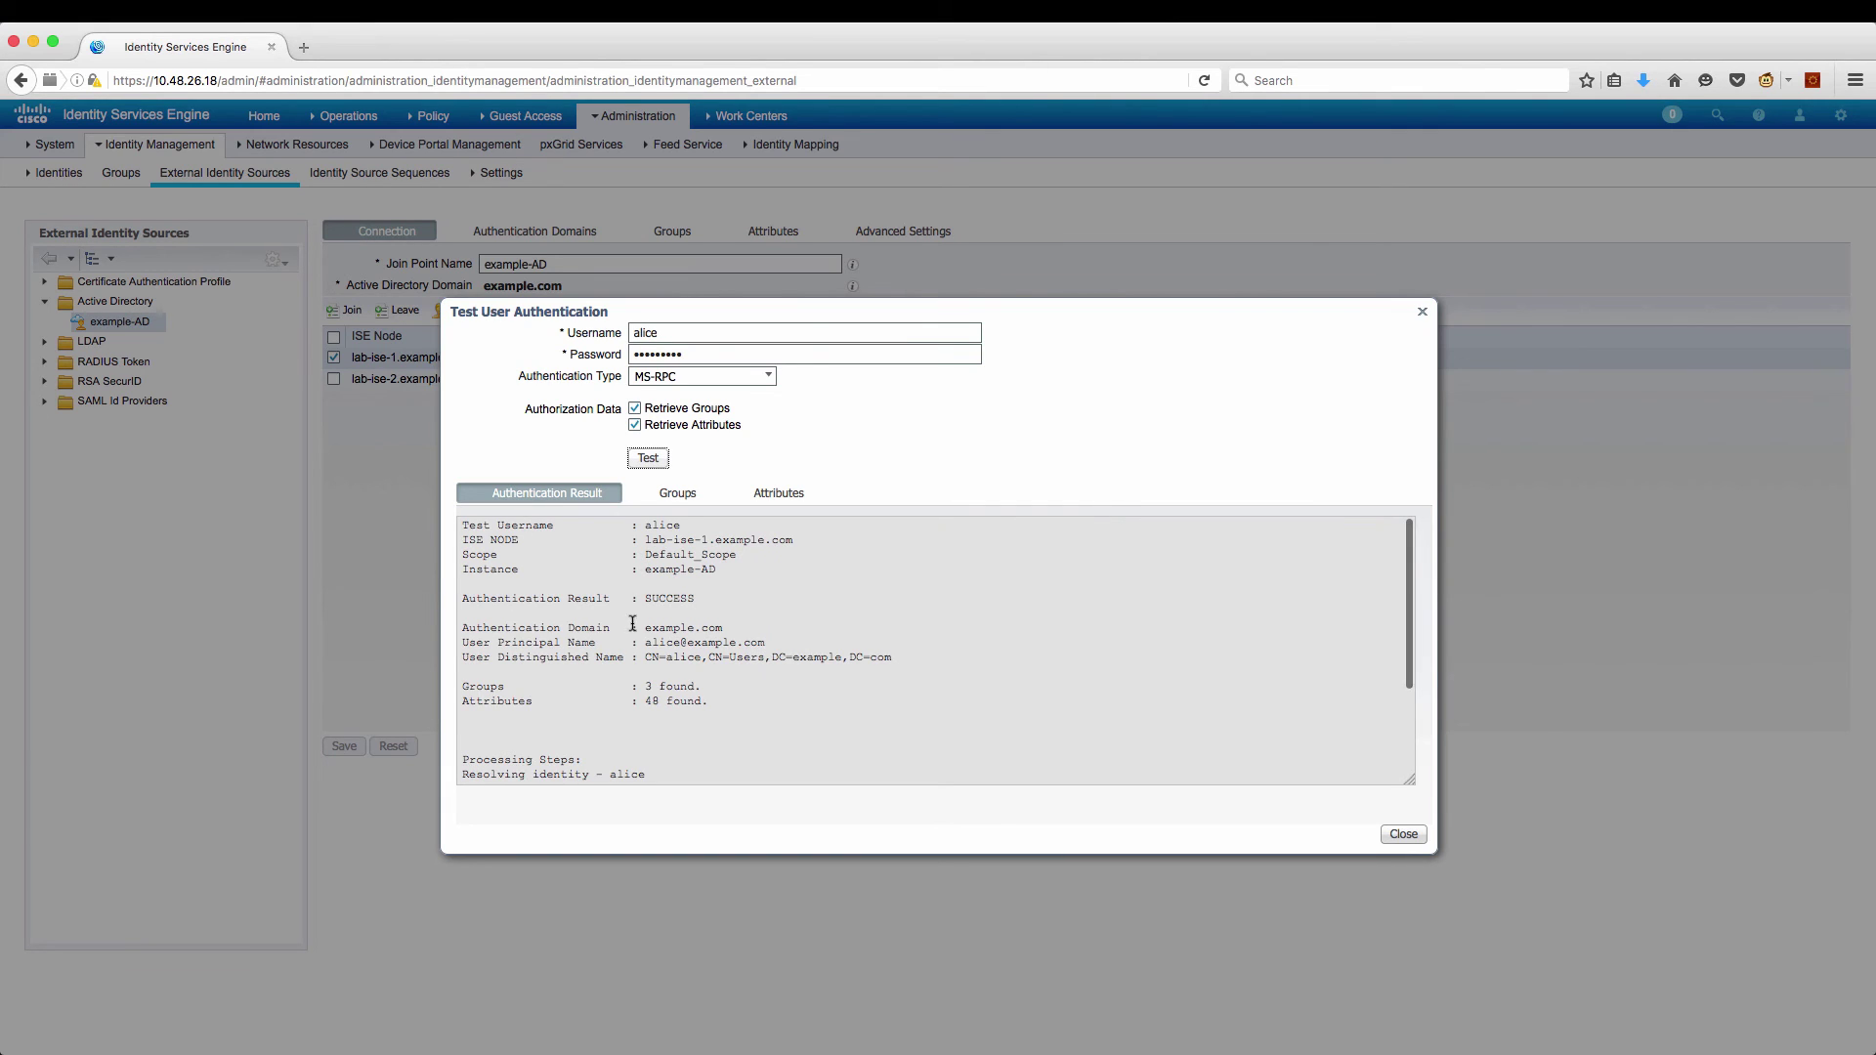
# Review the SUCCESS result, the 3 returned groups and 48 attributes, then close the test window.
pyautogui.doubleClick(674, 598)
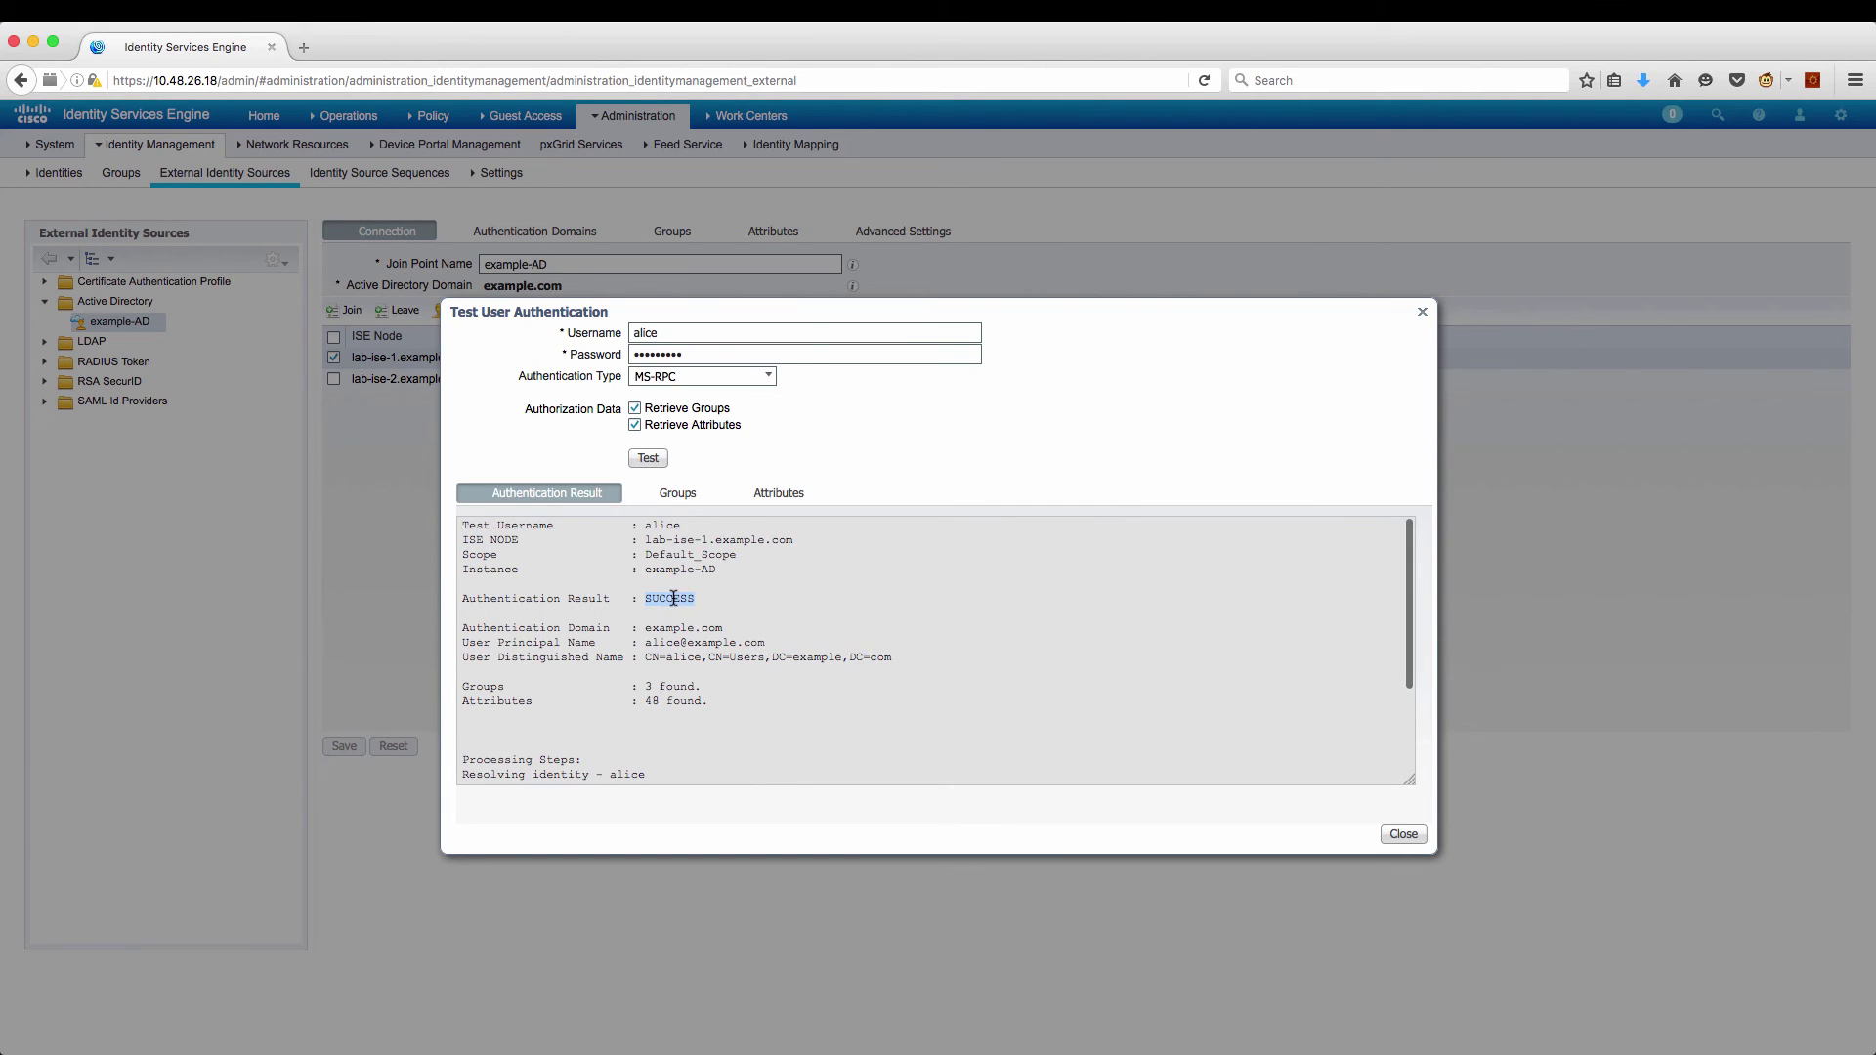
pyautogui.click(678, 494)
pyautogui.click(779, 495)
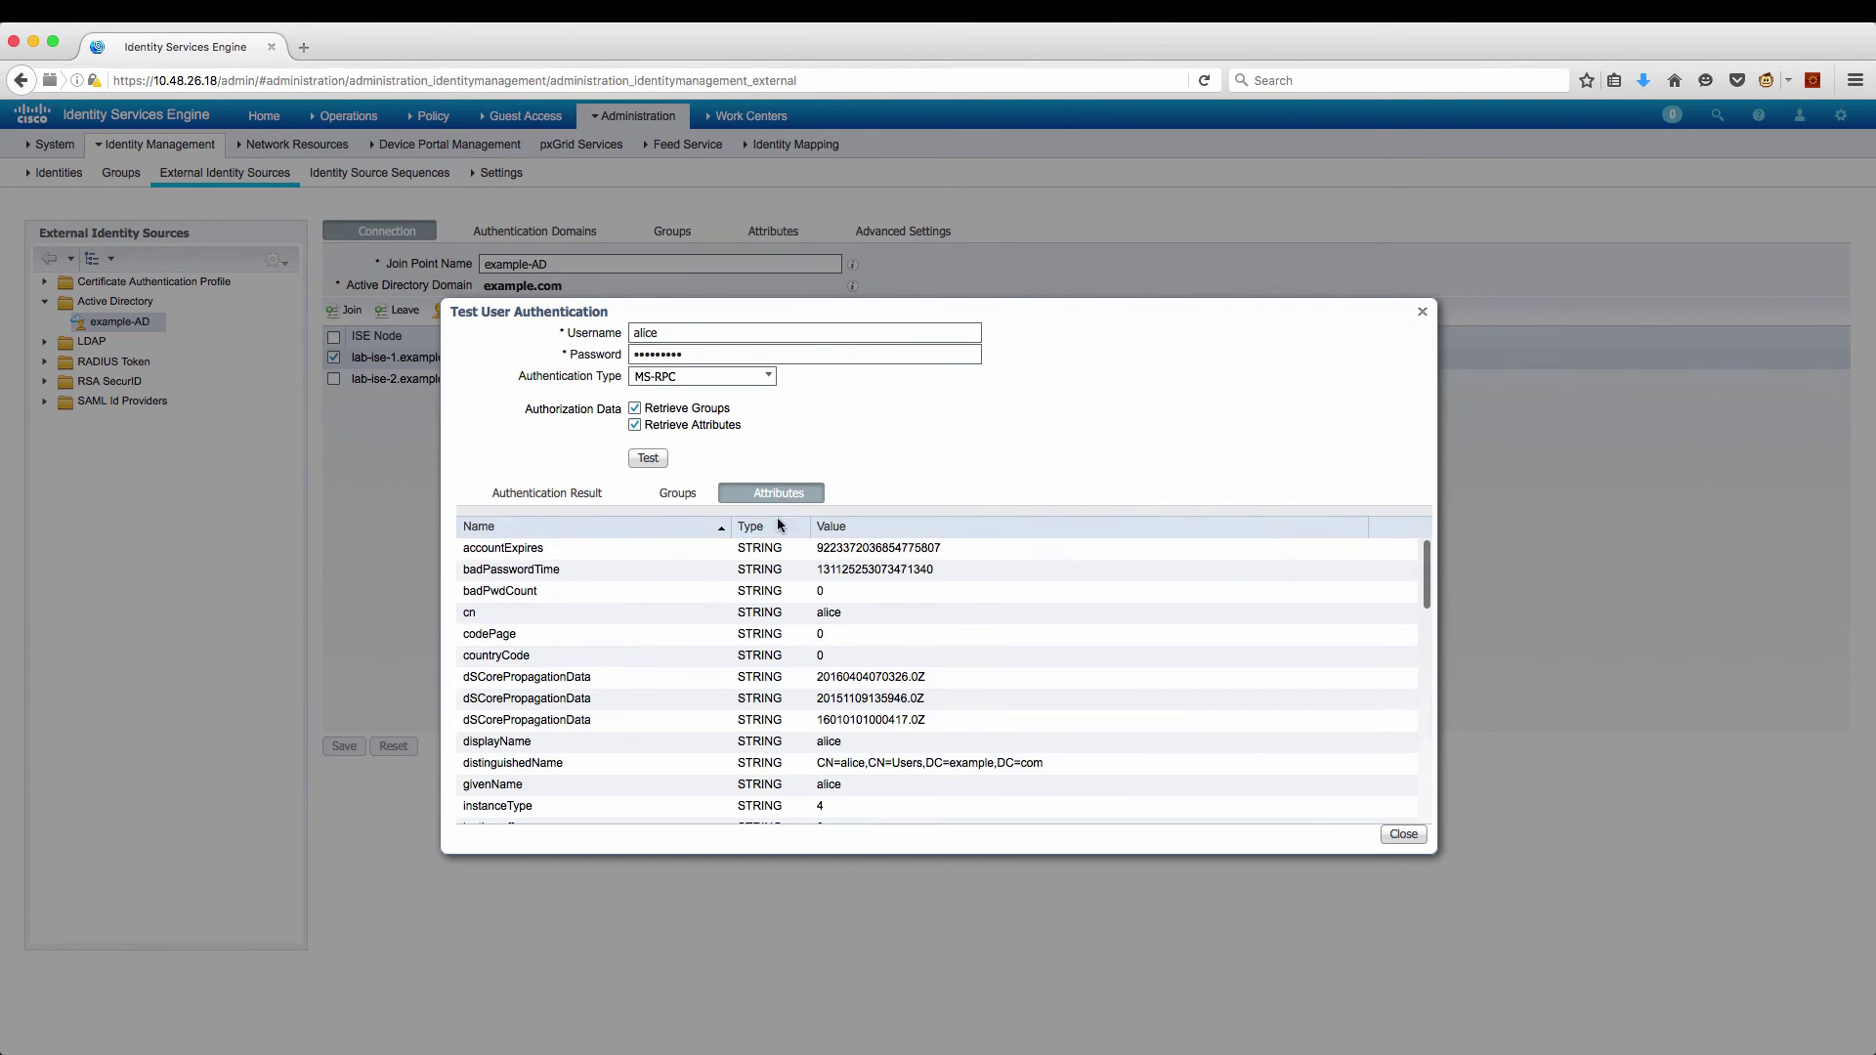
pyautogui.scroll(-5, 827, 731)
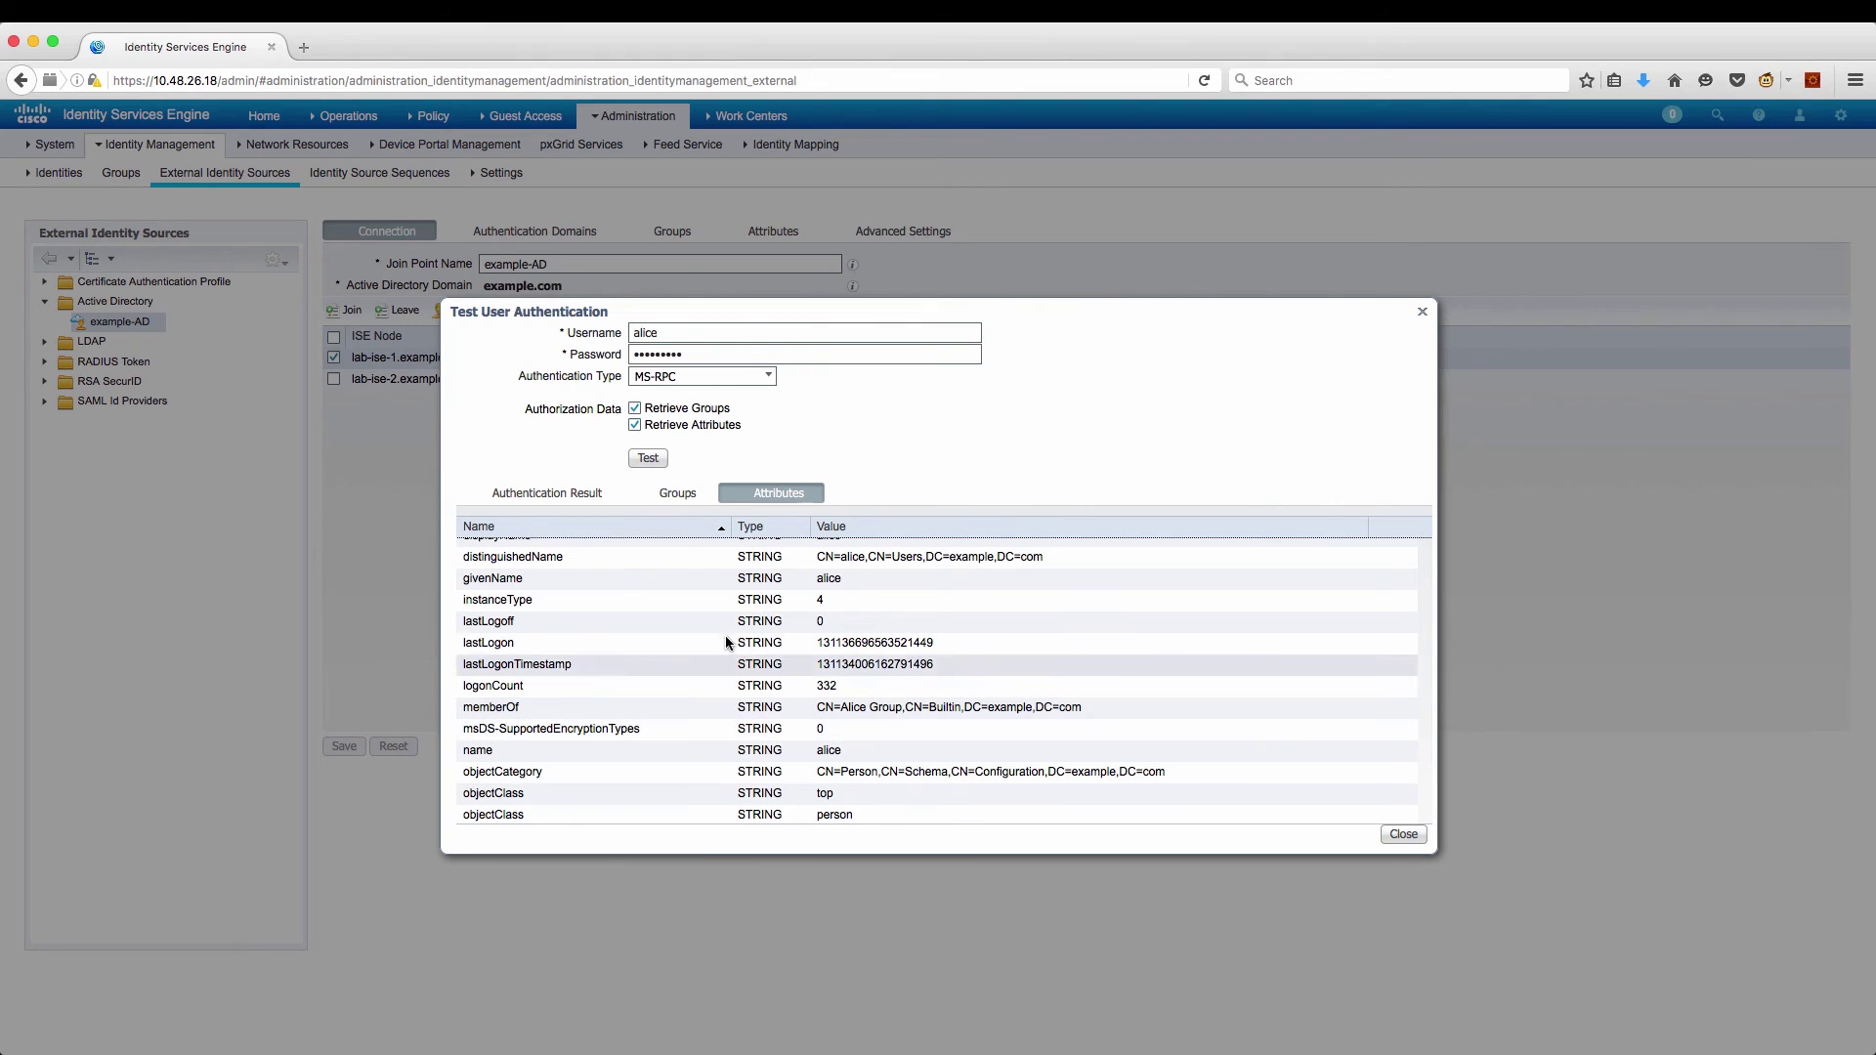
pyautogui.click(574, 495)
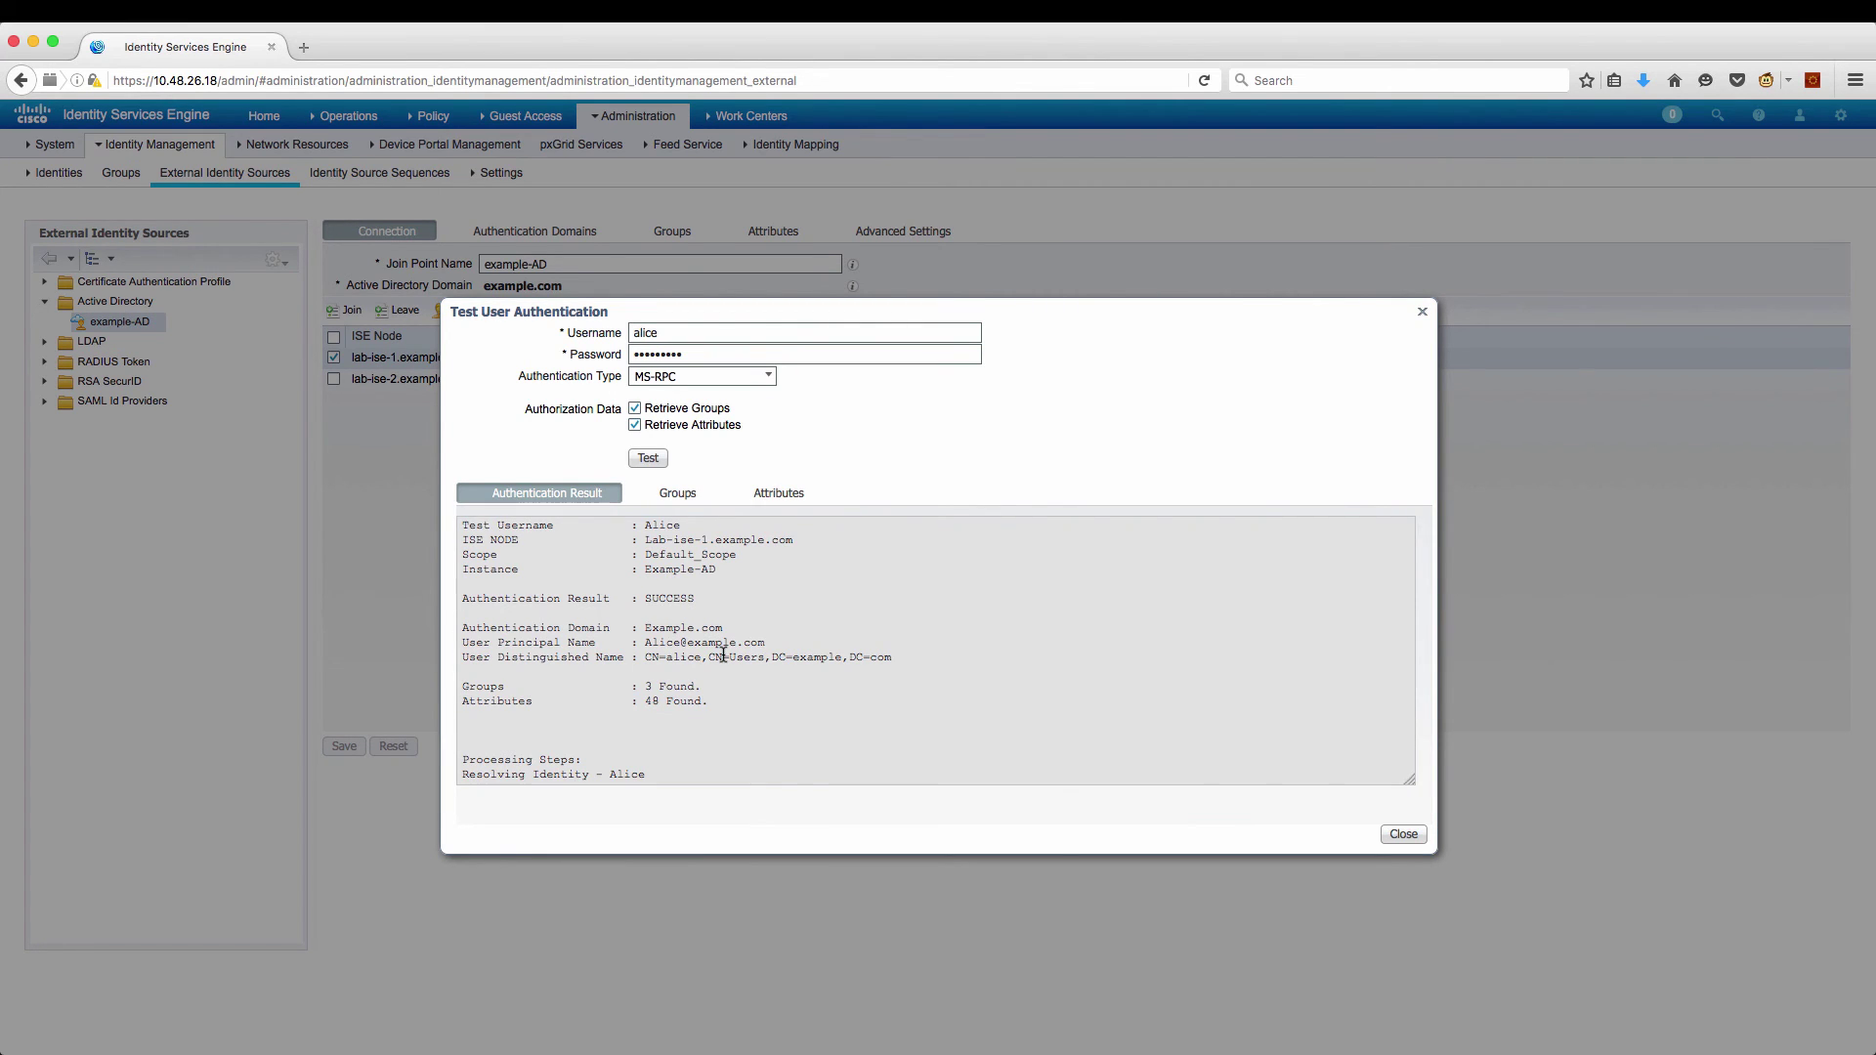
pyautogui.scroll(-3, 724, 654)
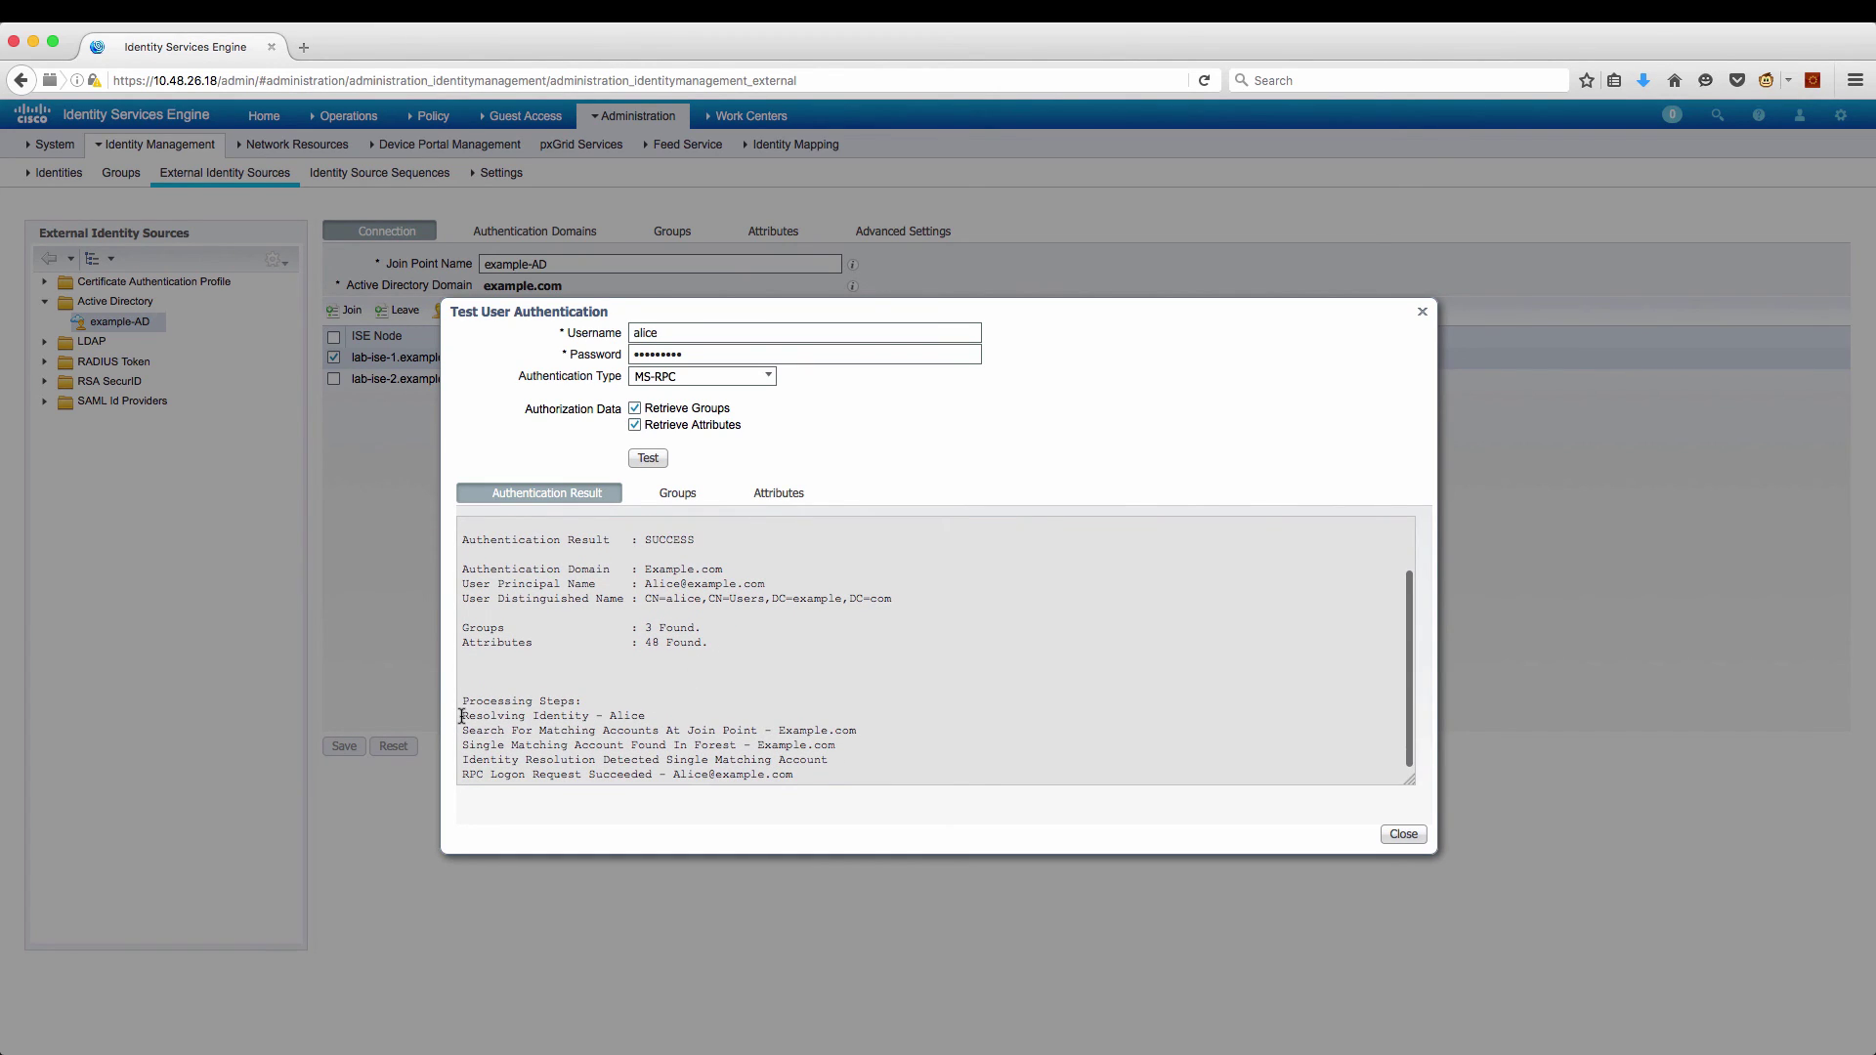
pyautogui.moveTo(461, 716); pyautogui.dragTo(824, 771)
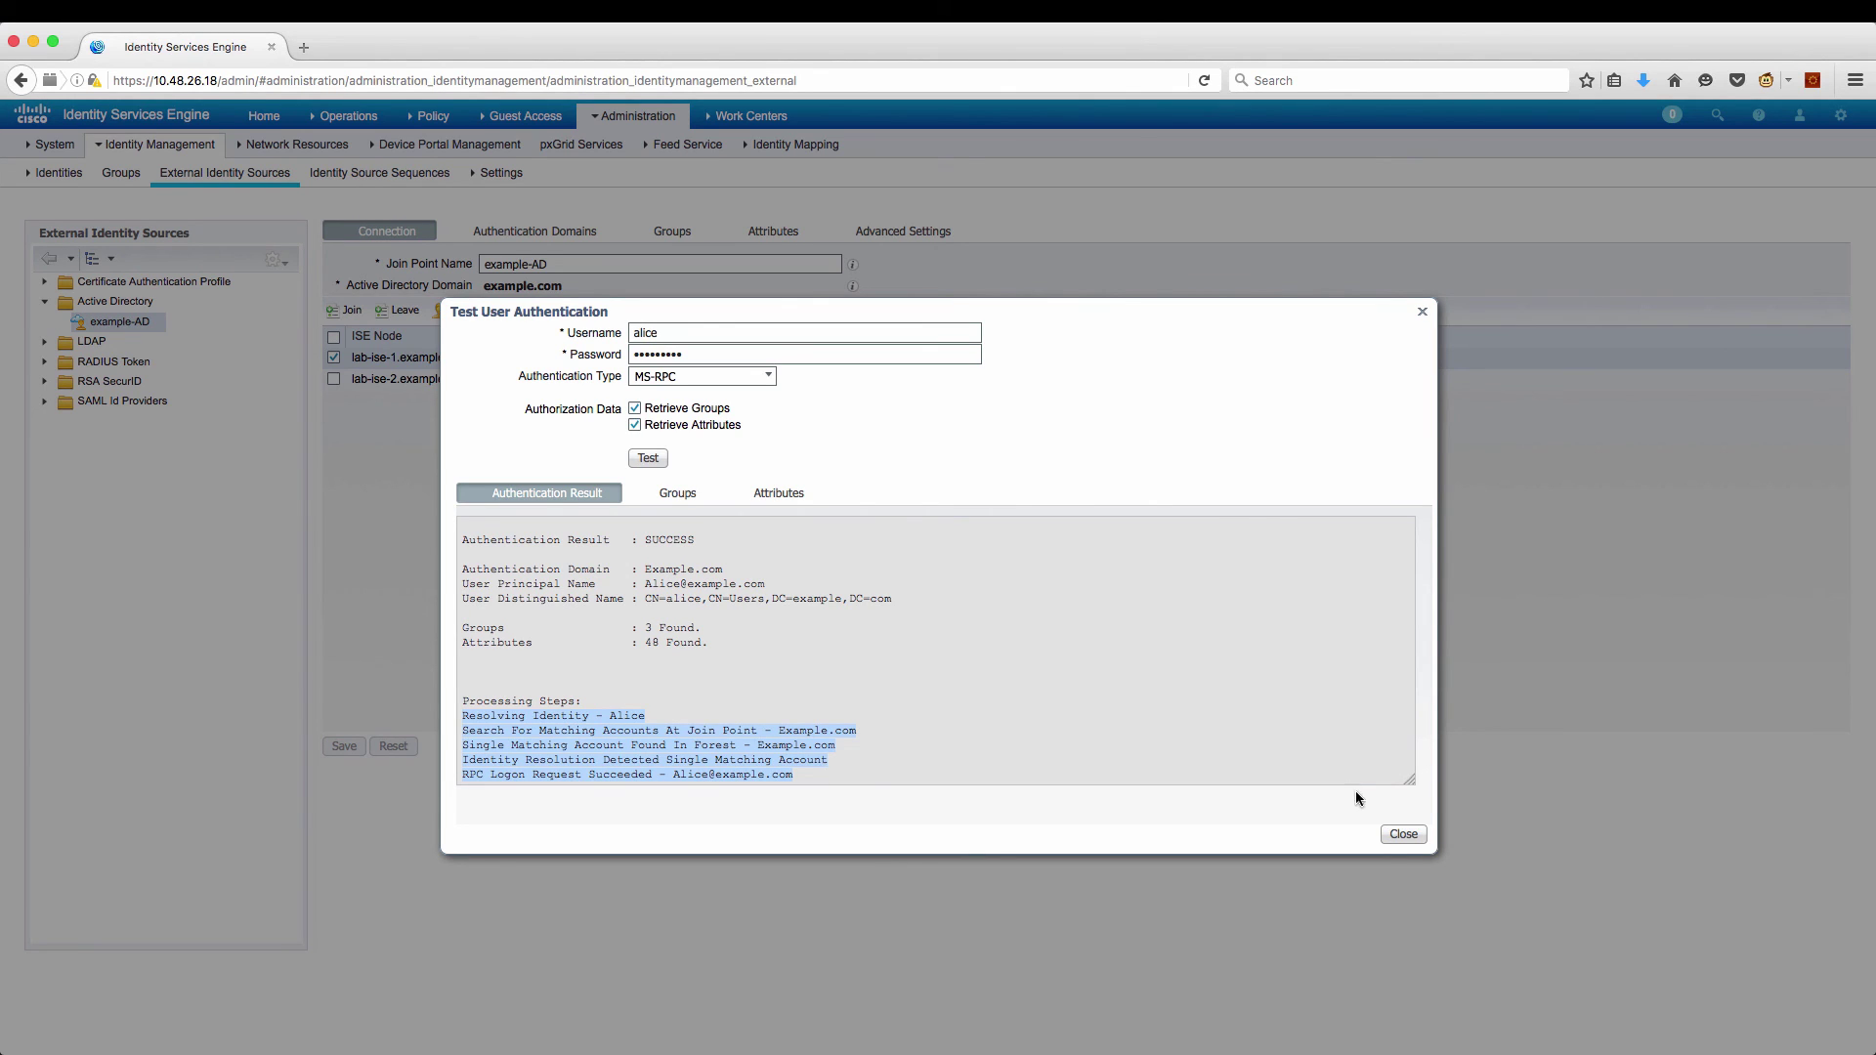
pyautogui.click(1412, 837)
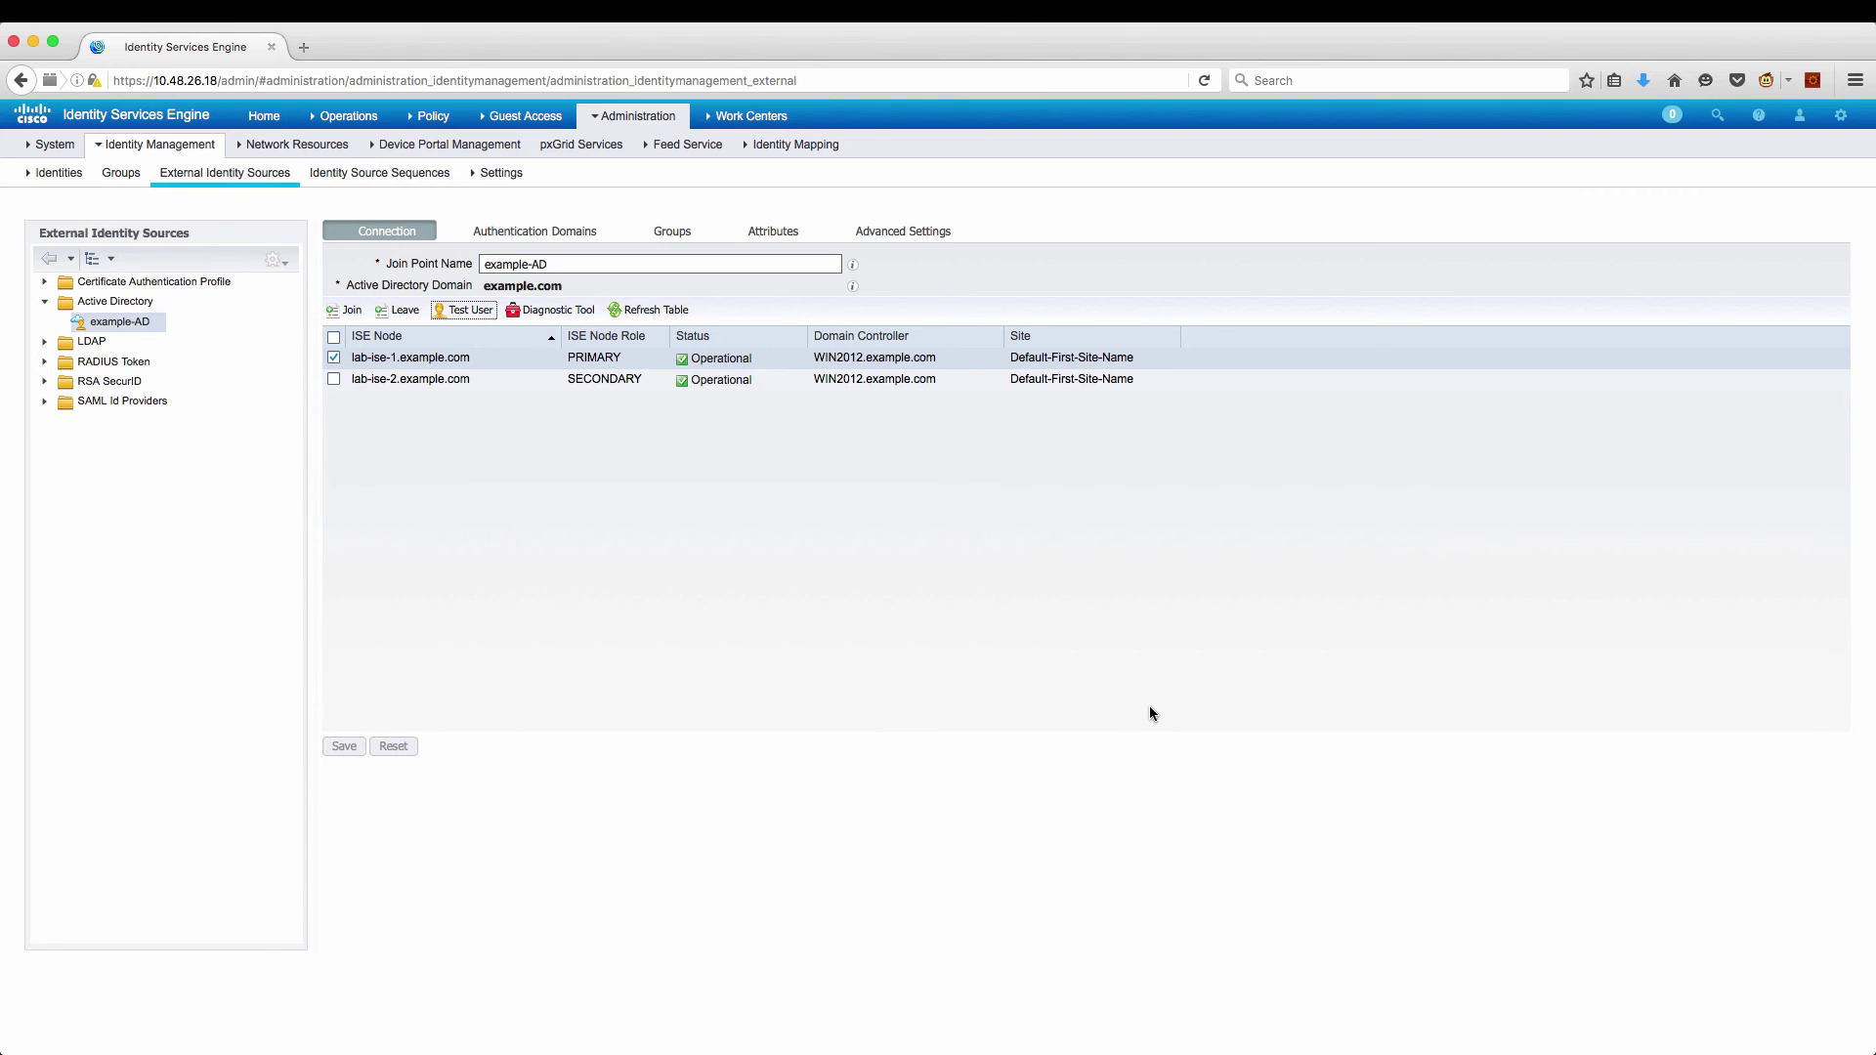
# Run all Active Directory diagnostic tests for example-AD on node lab-ise-1.
pyautogui.click(551, 311)
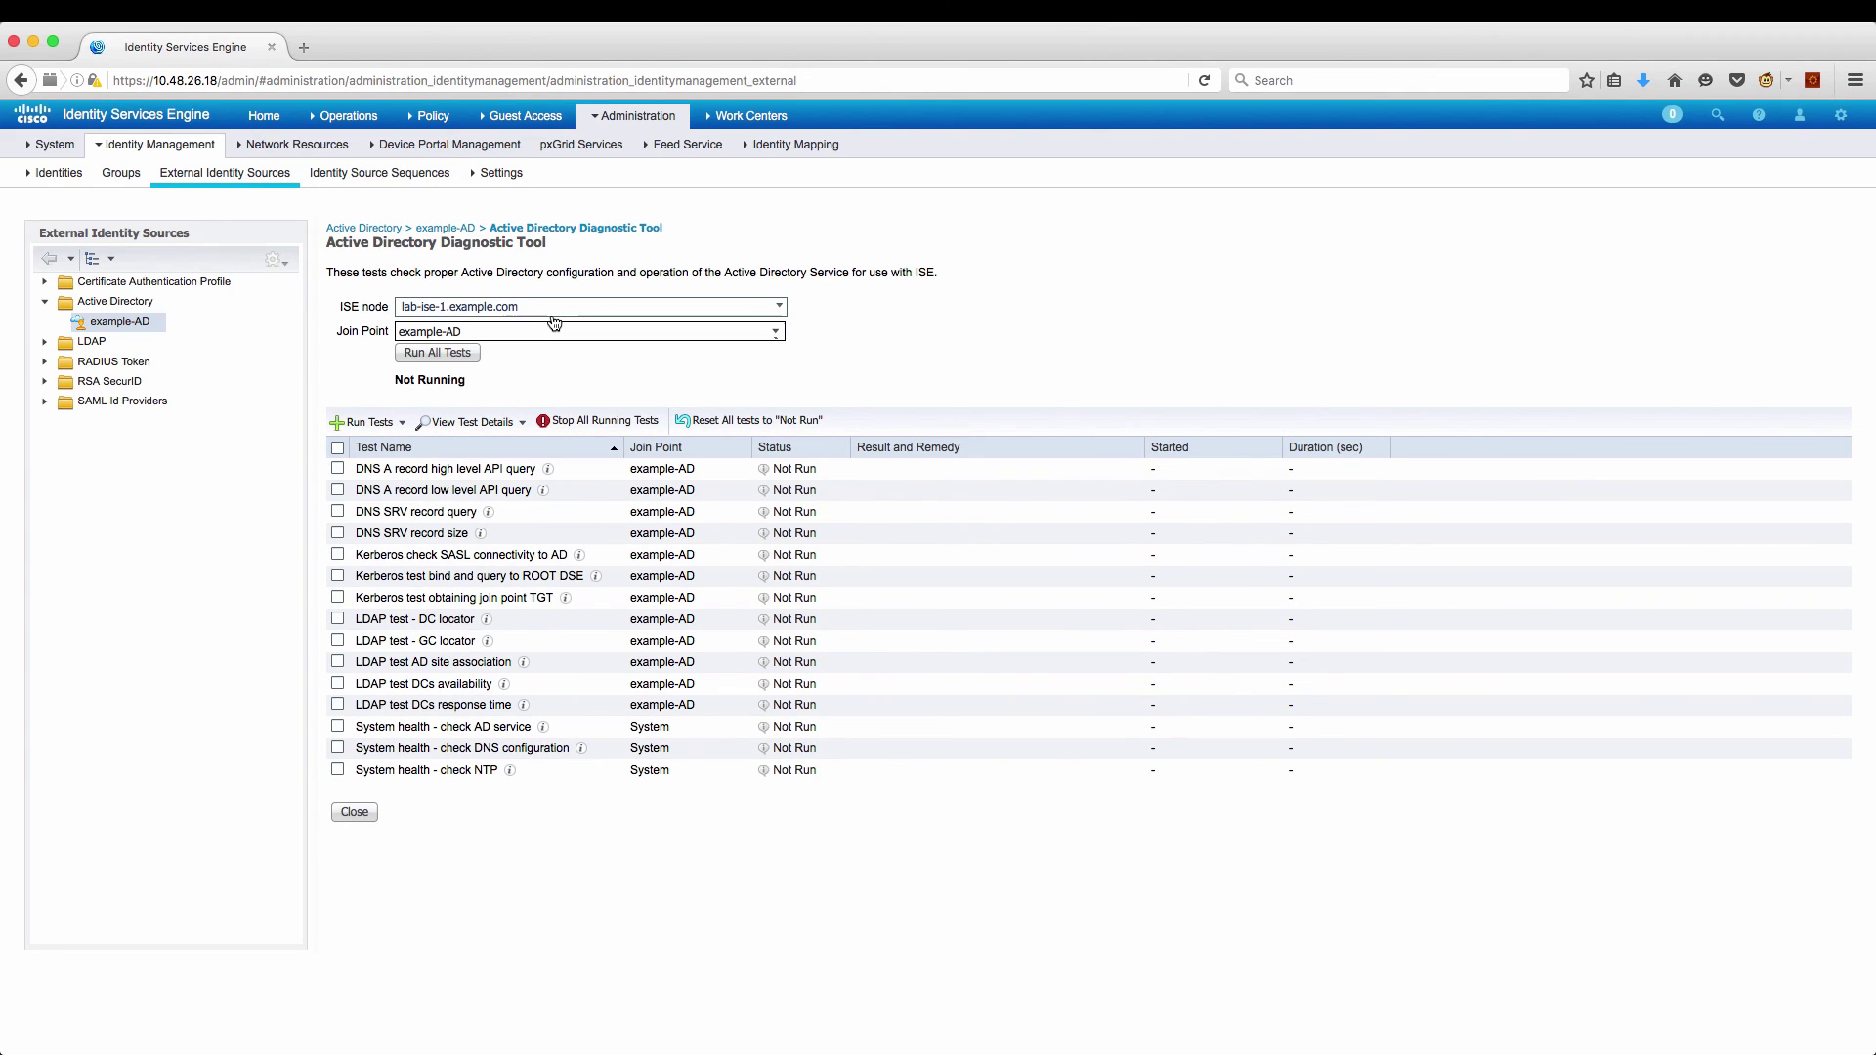
pyautogui.click(625, 309)
pyautogui.click(620, 317)
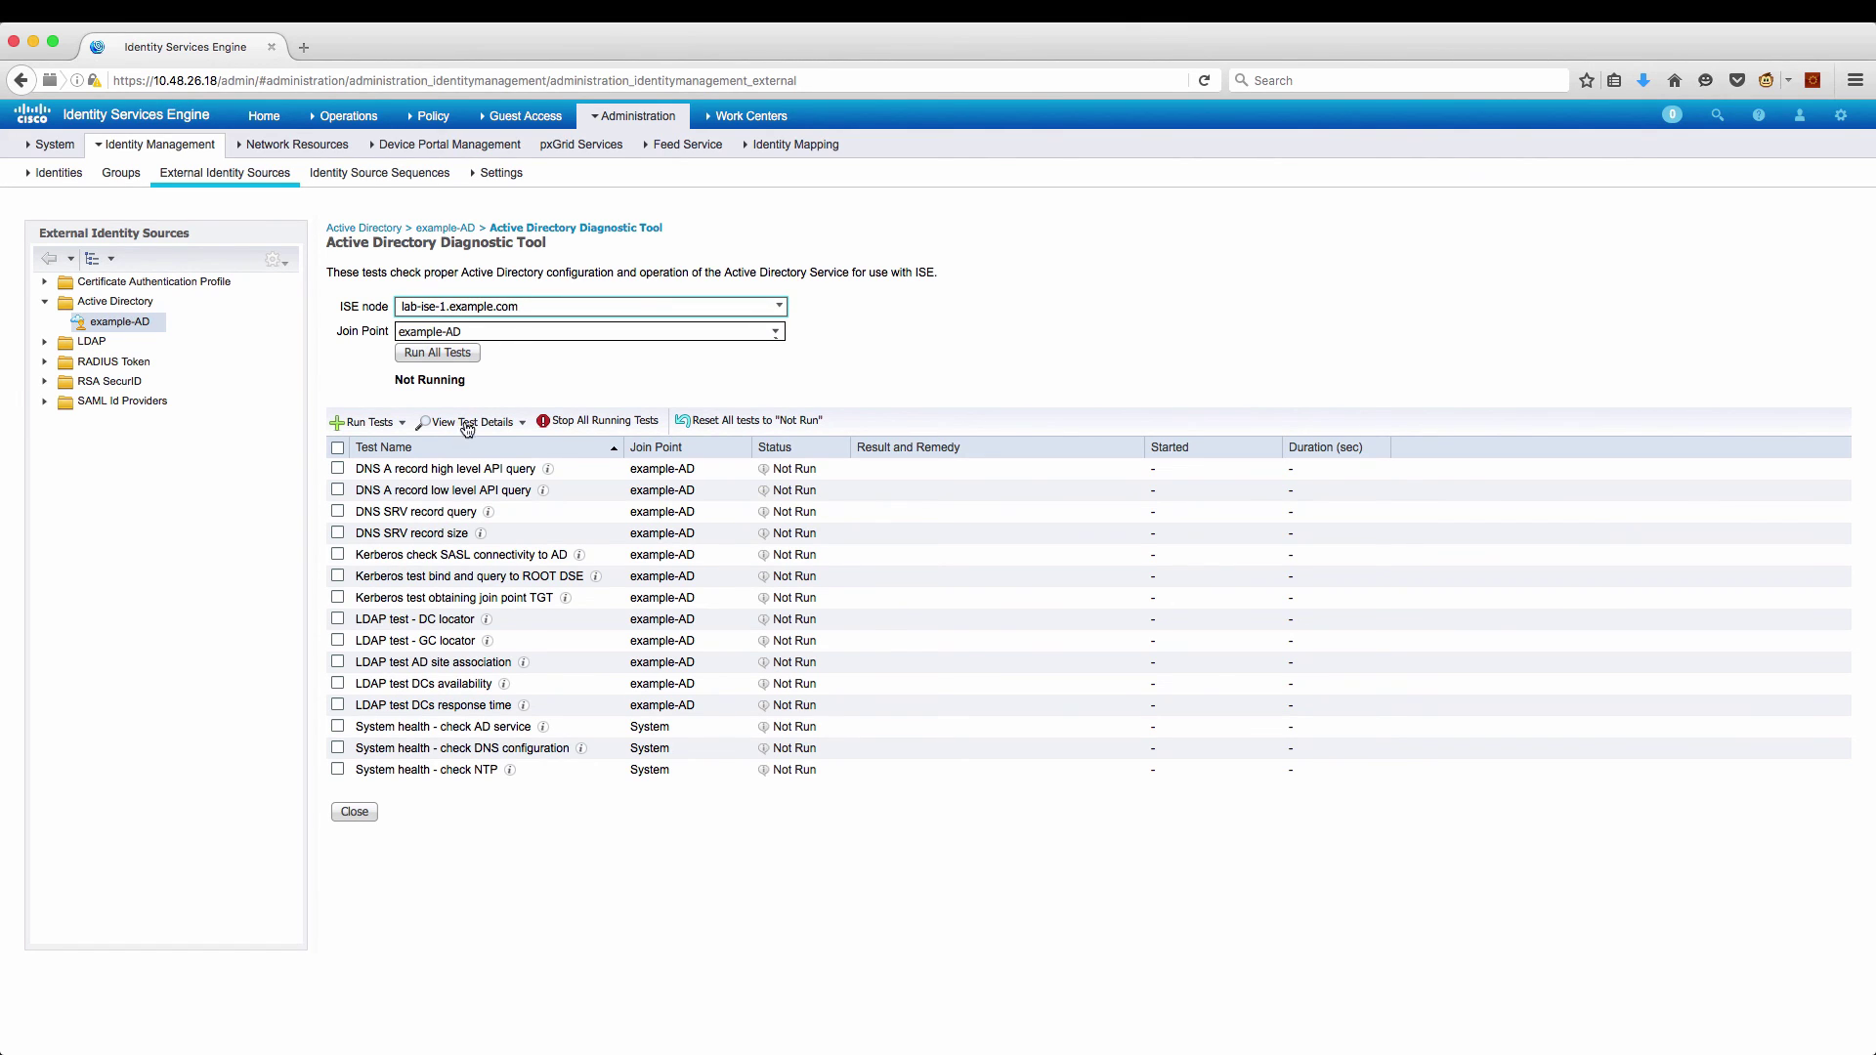
pyautogui.click(462, 357)
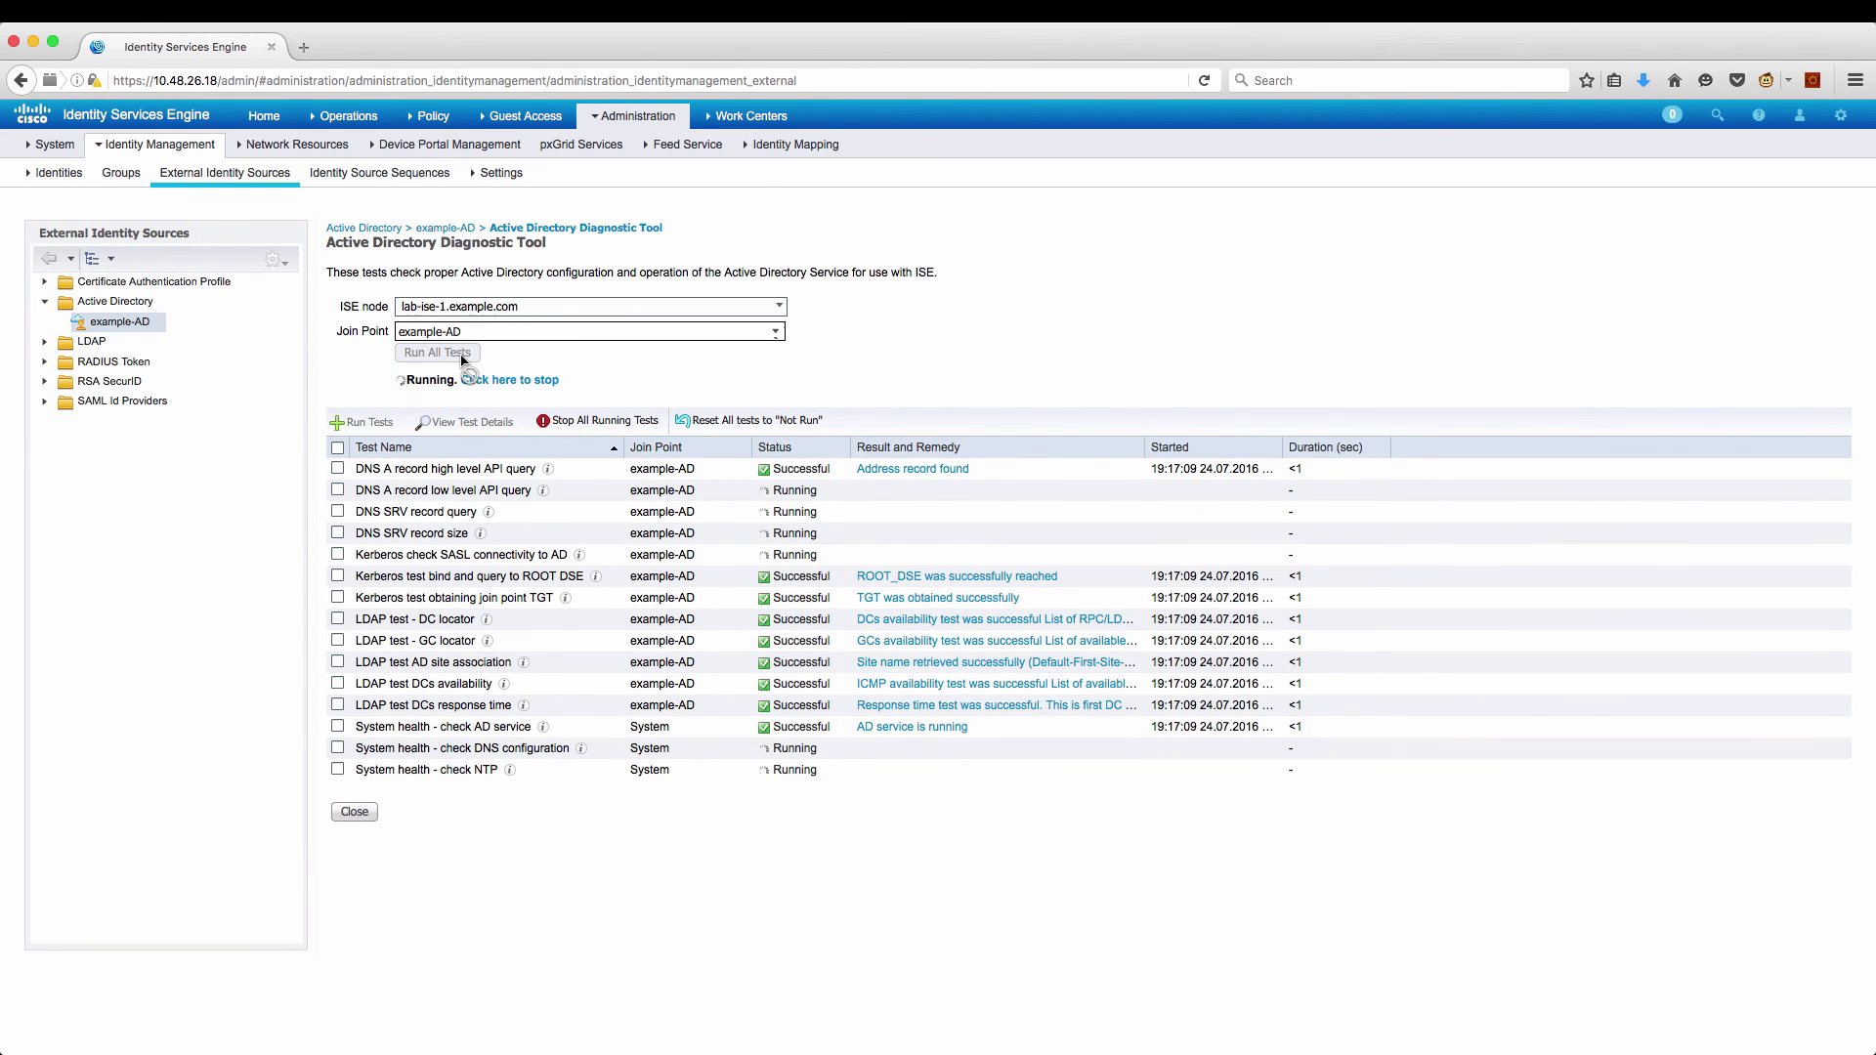
# View the details of the NTP check's warning, then close the report.
pyautogui.click(337, 770)
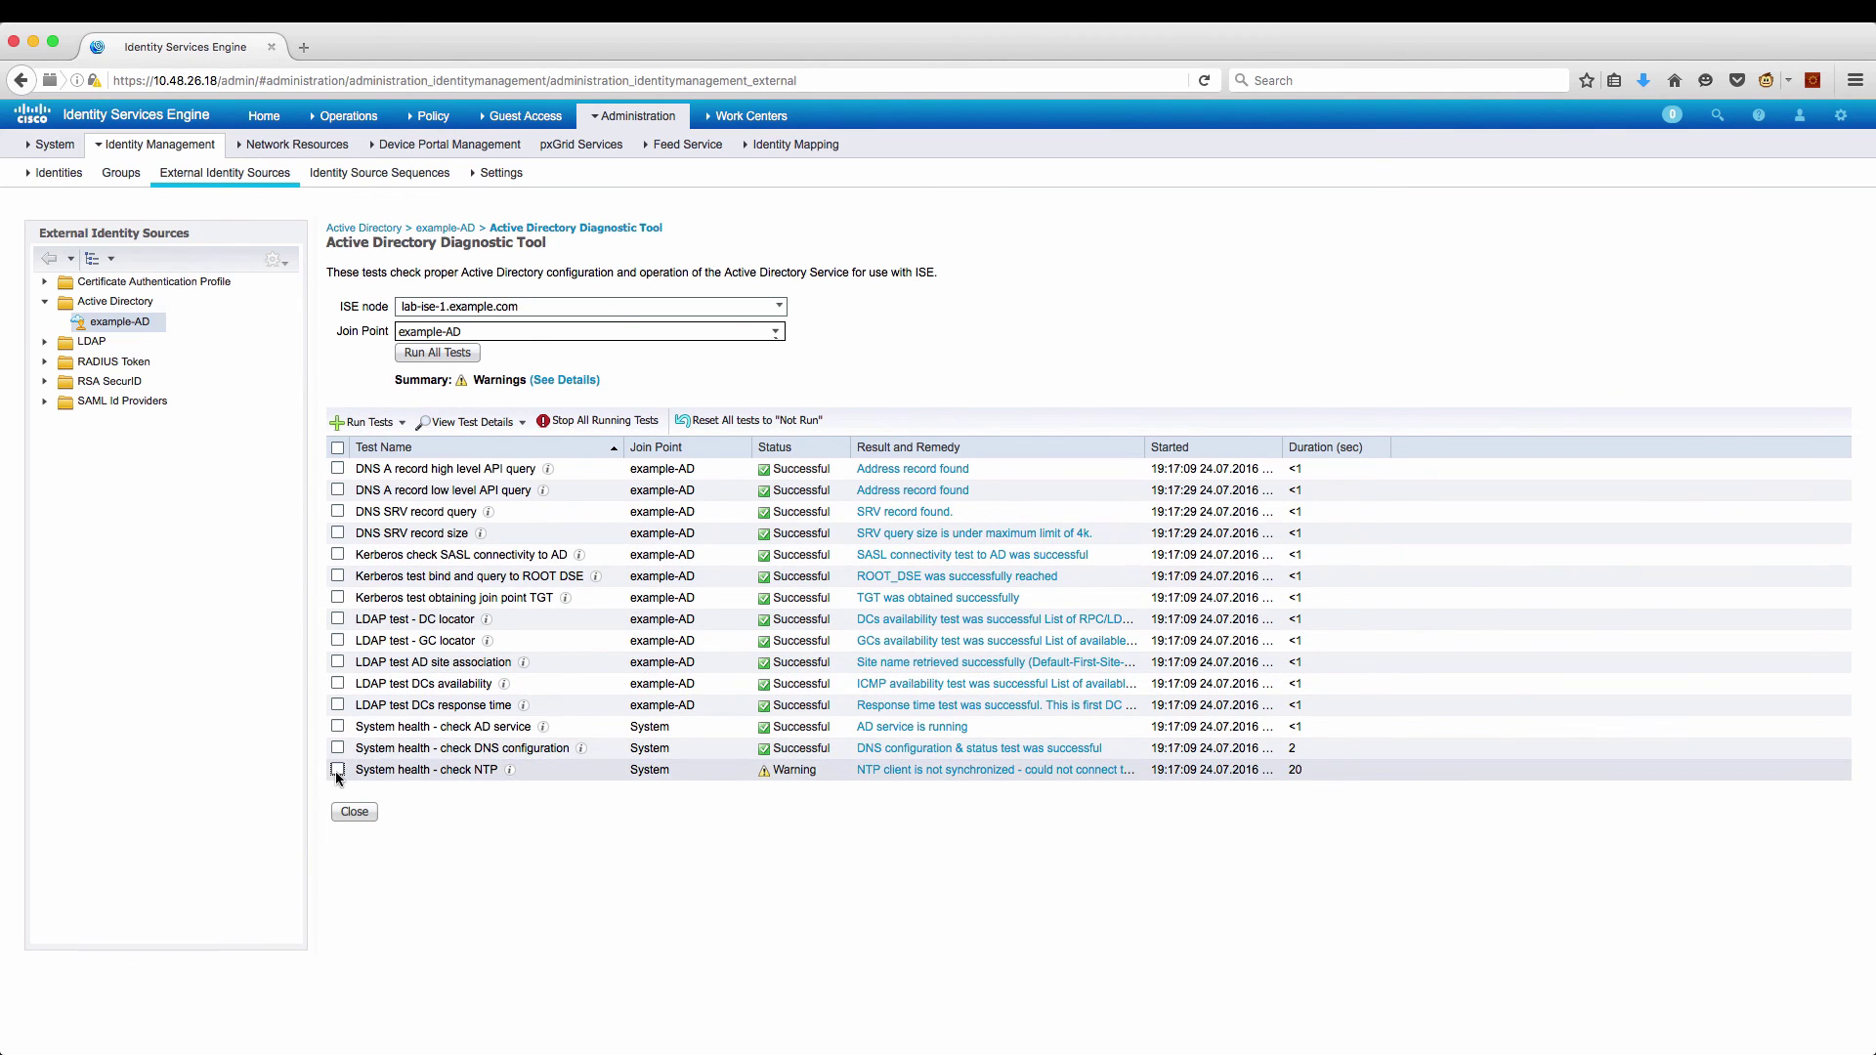
pyautogui.click(476, 422)
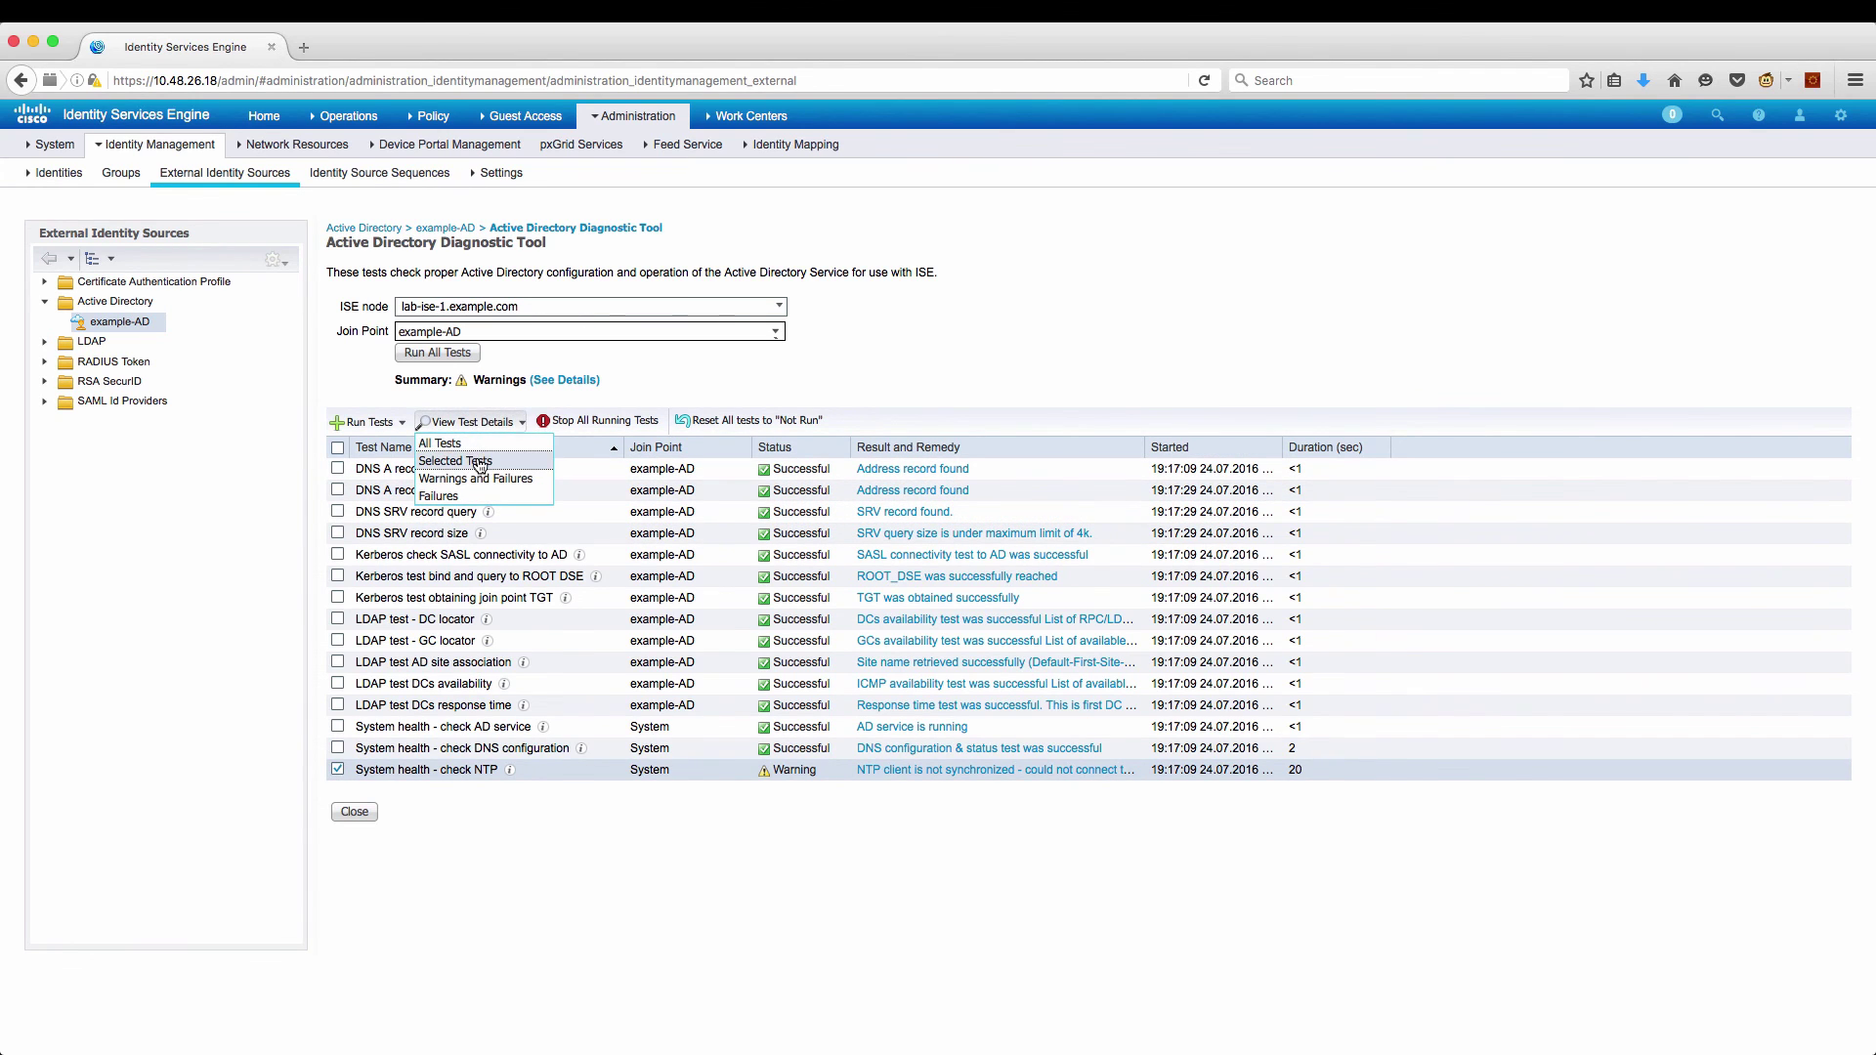
pyautogui.click(481, 462)
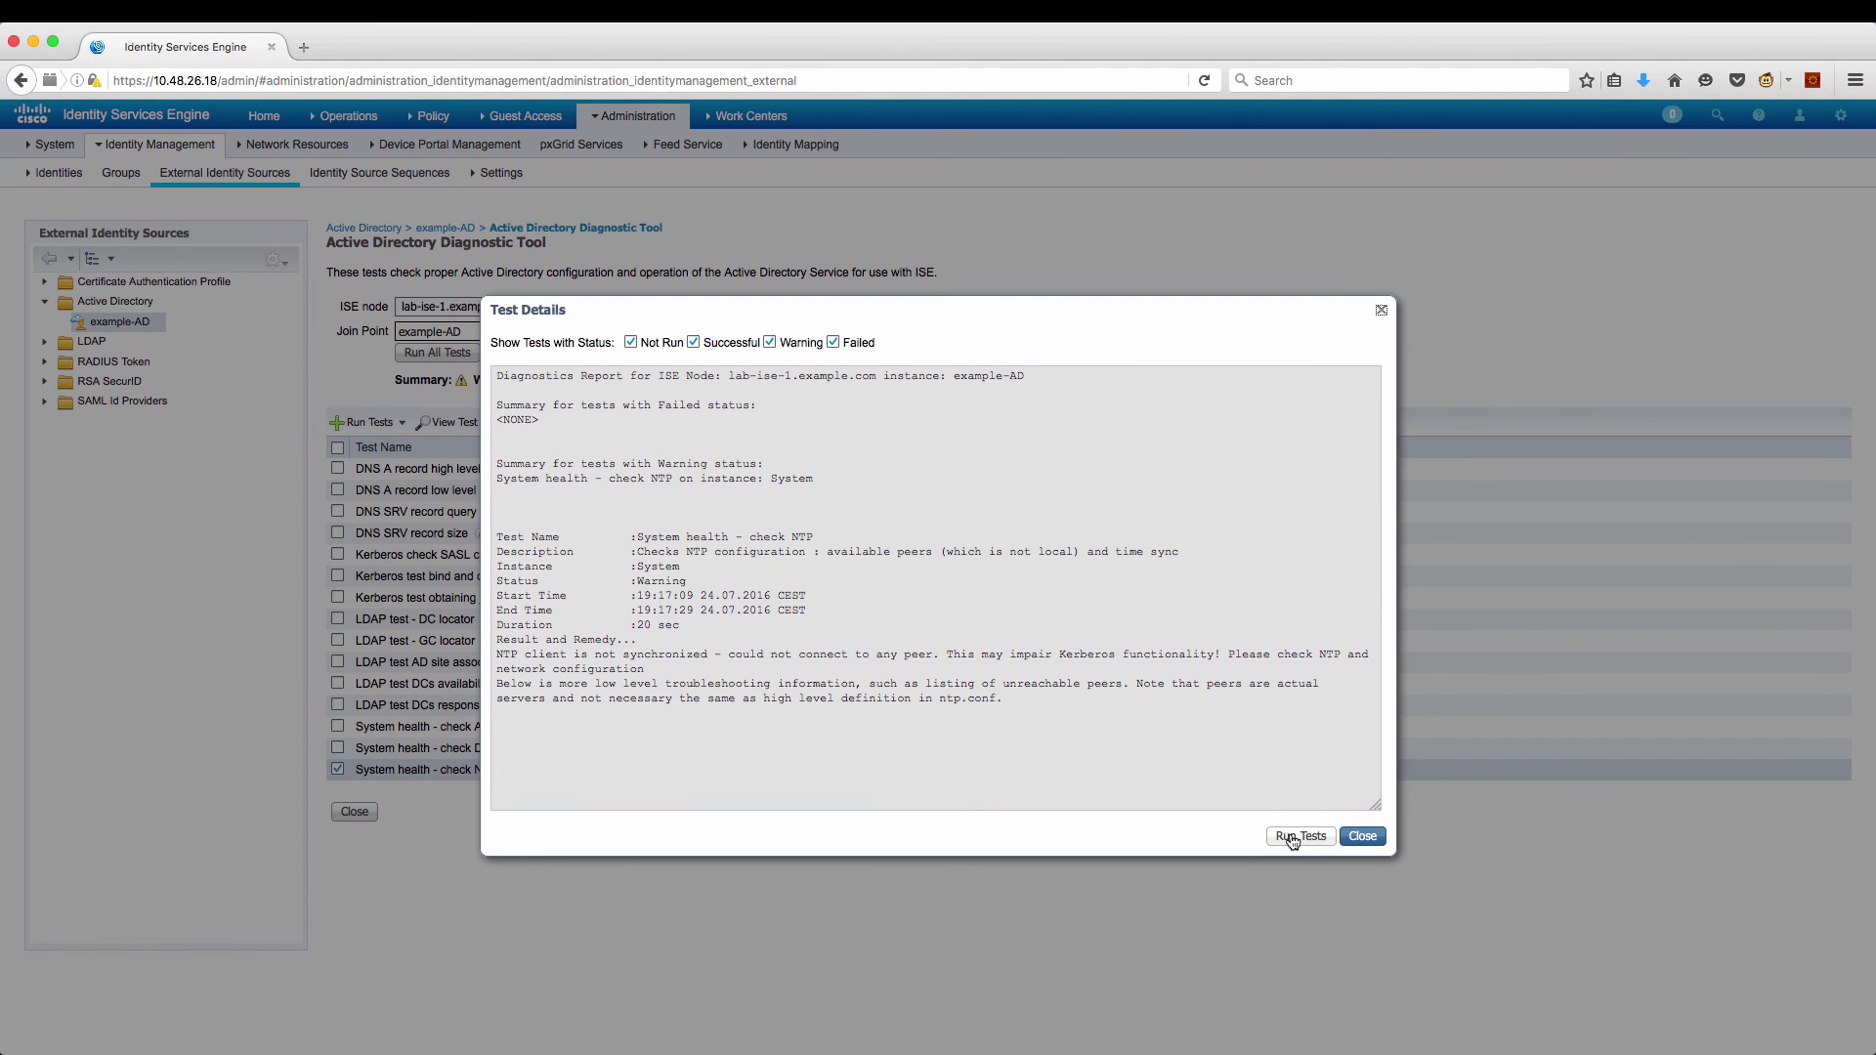
pyautogui.click(1362, 835)
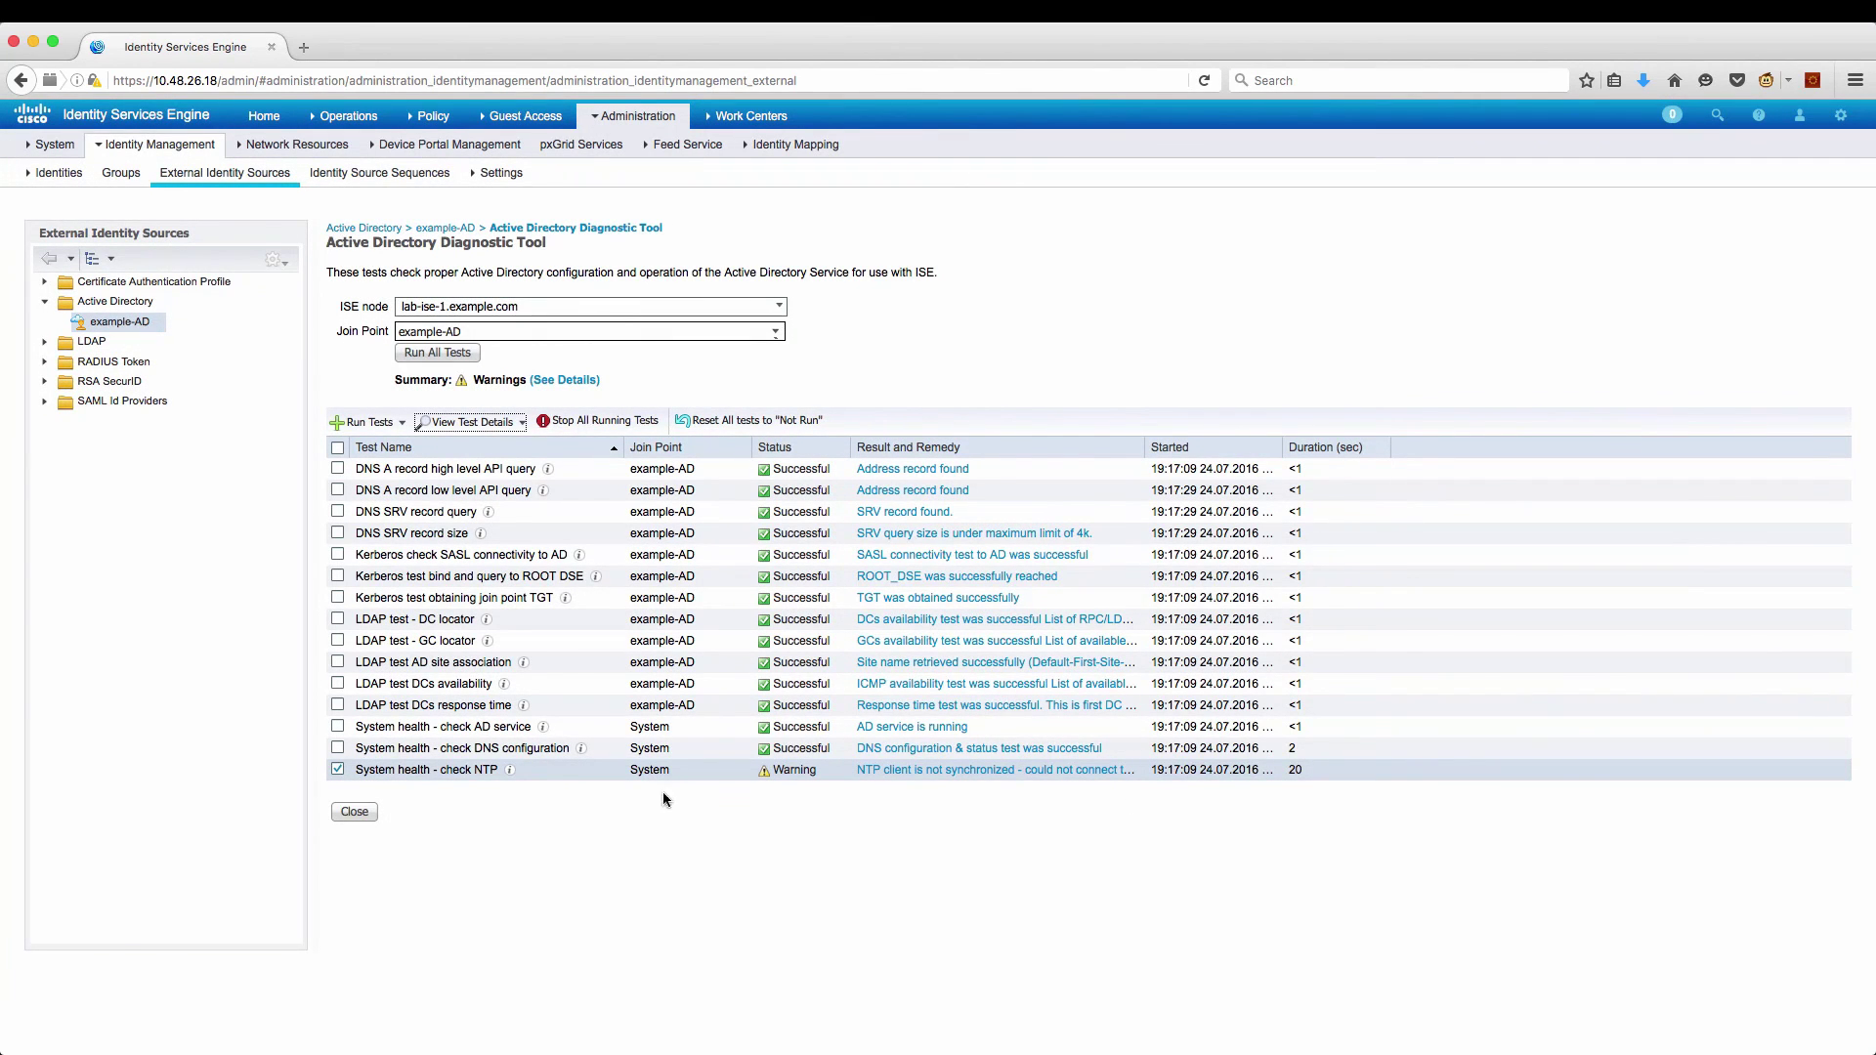
# Go back to the Active Directory join points list, now showing only example-AD for example.com.
pyautogui.click(122, 323)
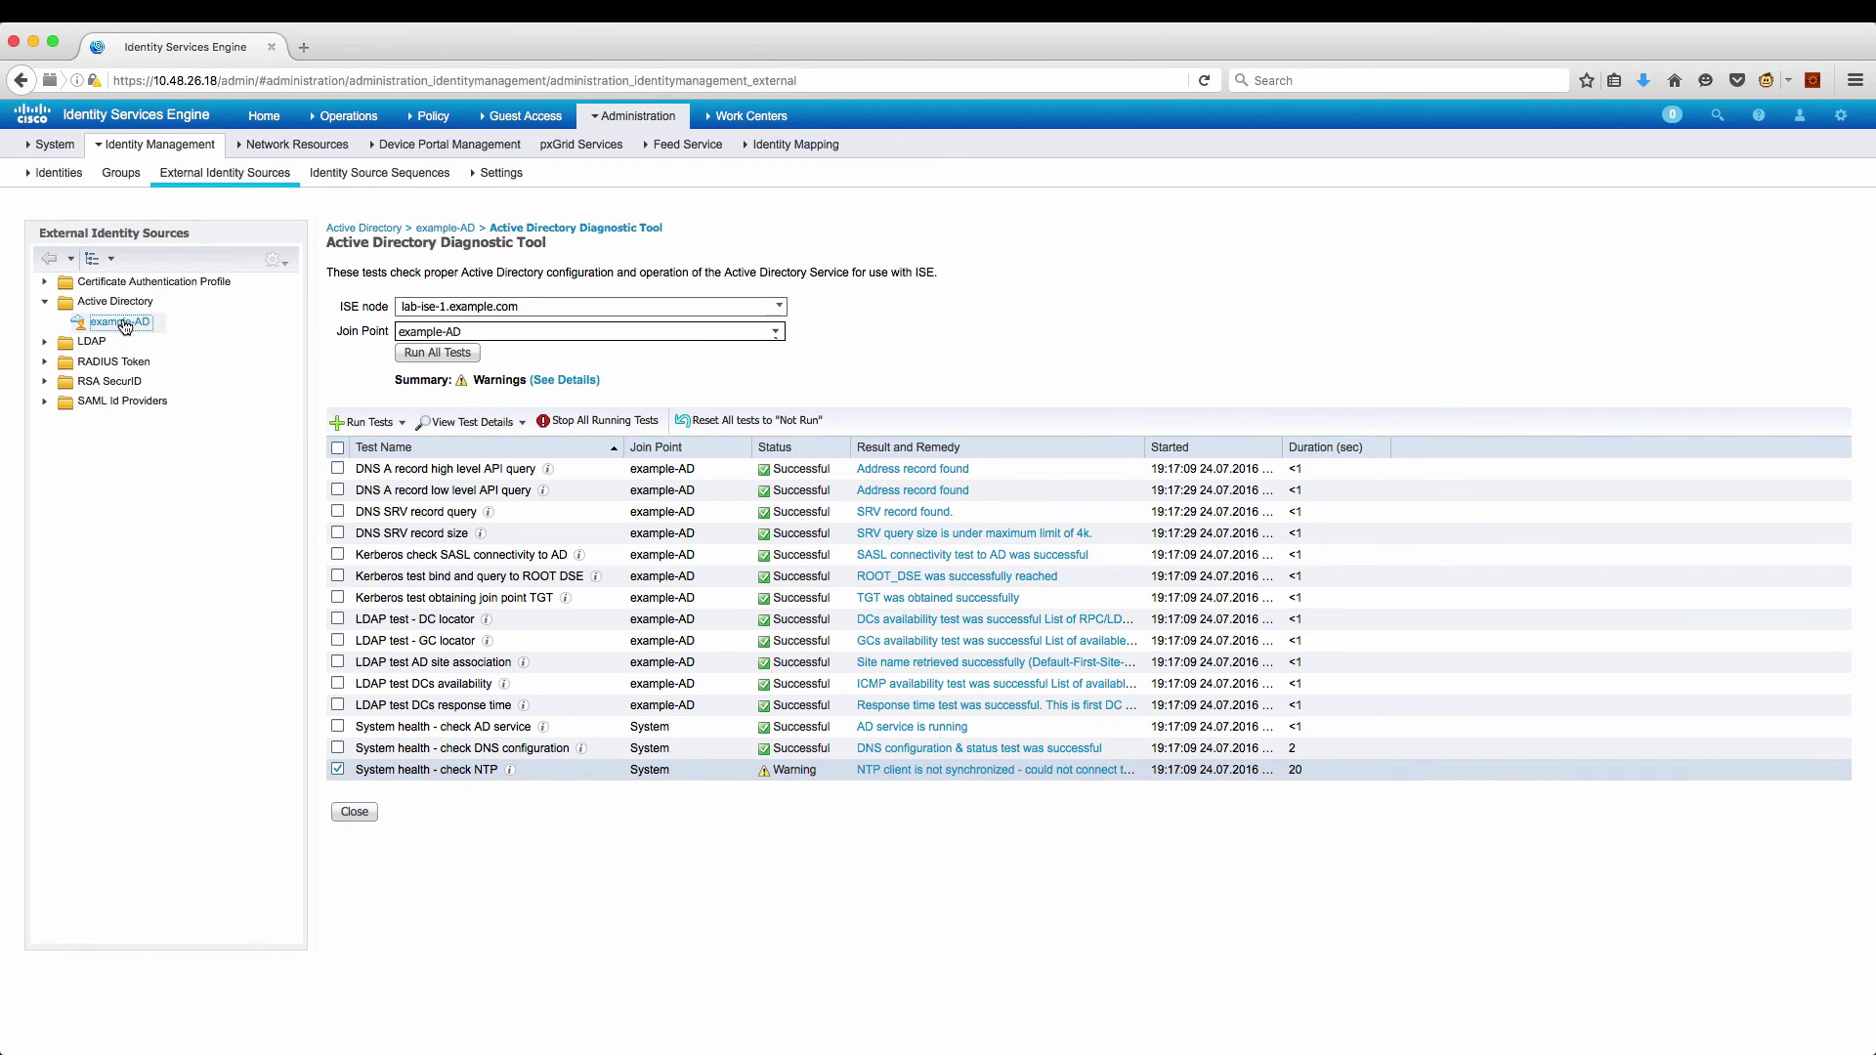
pyautogui.click(117, 303)
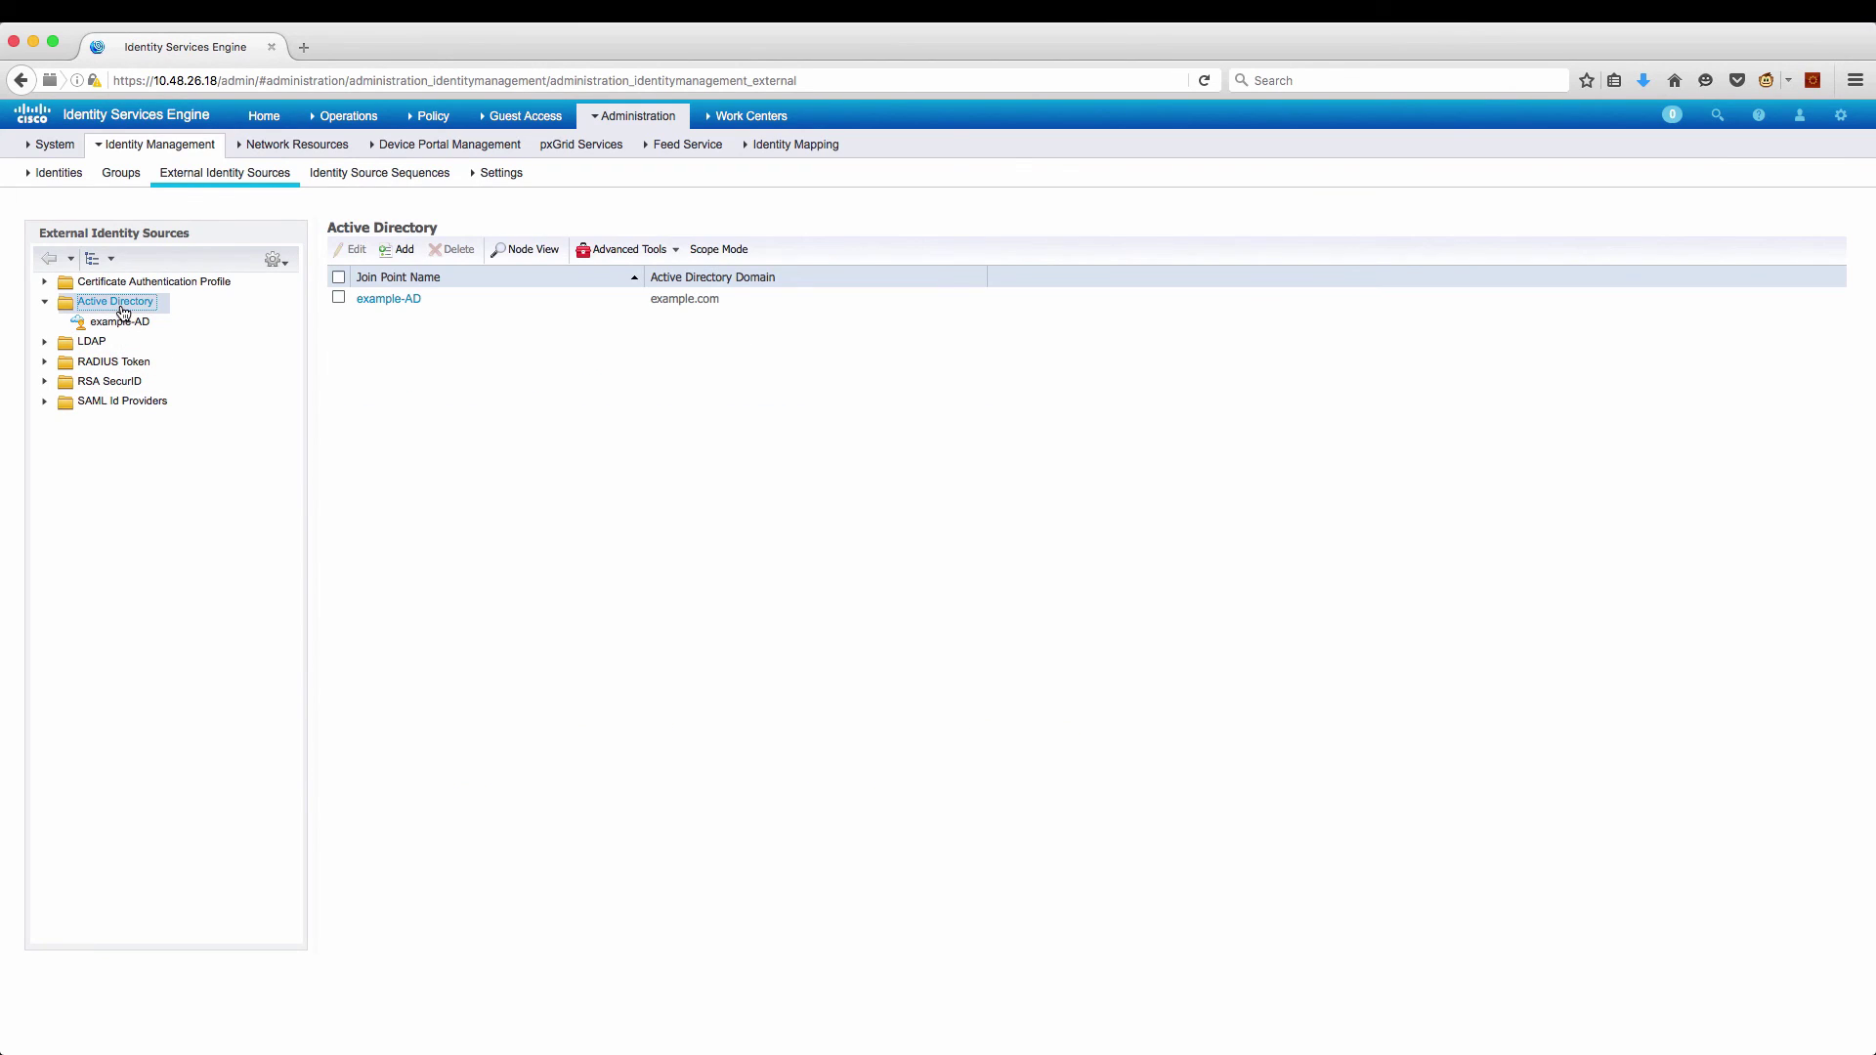